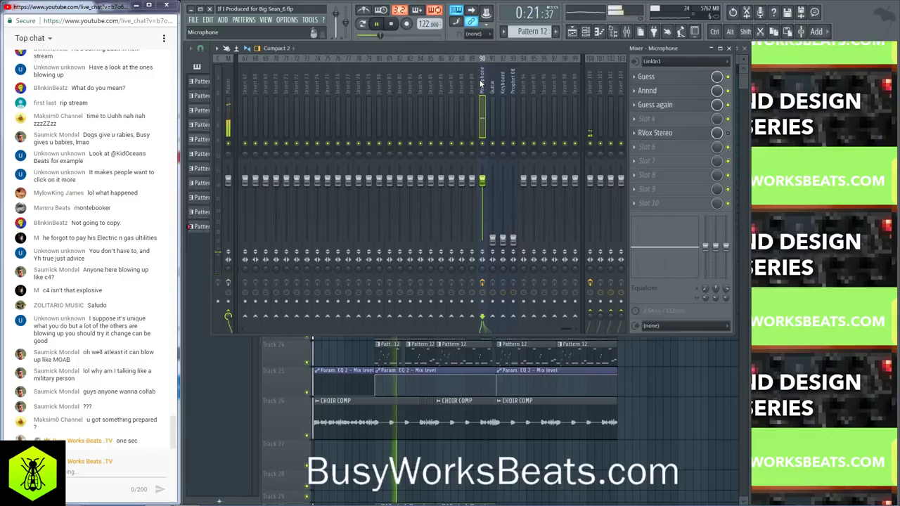
# Step: Stop playback, return to the playlist and save the project
pyautogui.click(393, 24)
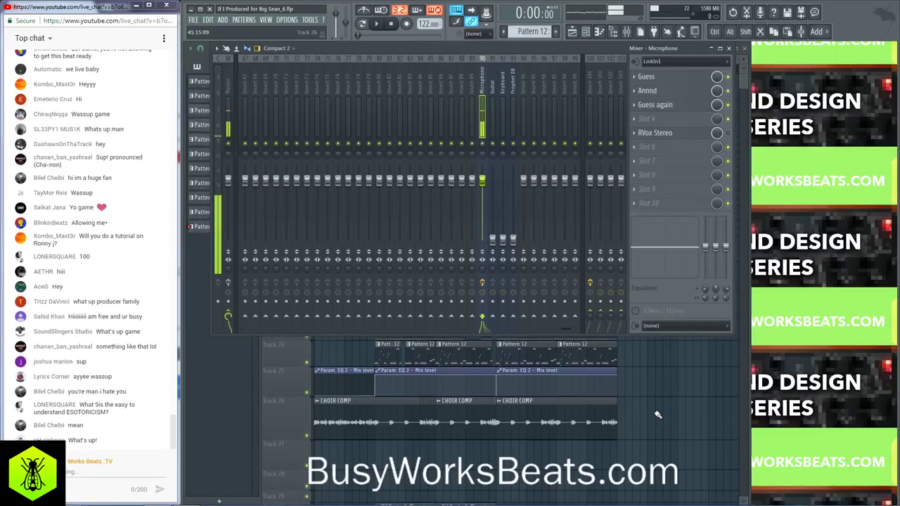
pyautogui.press('F9')
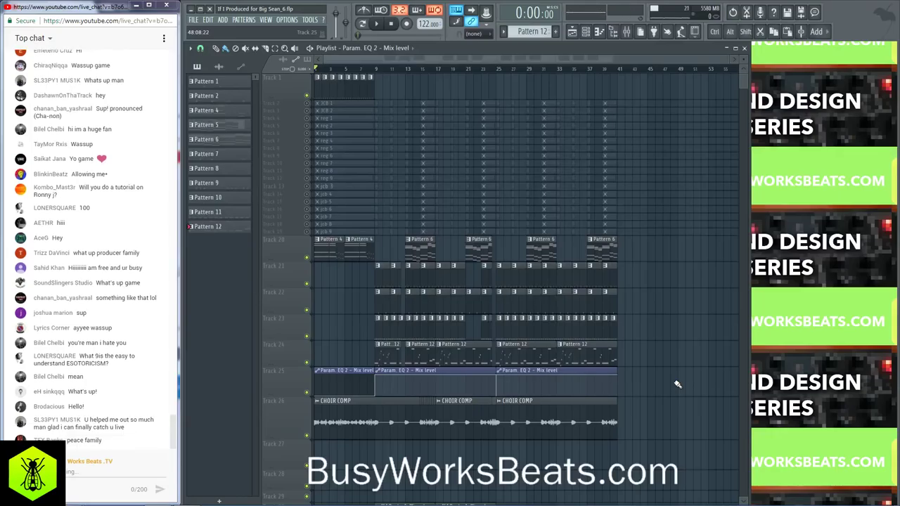
pyautogui.hotkey('ctrl', 's')
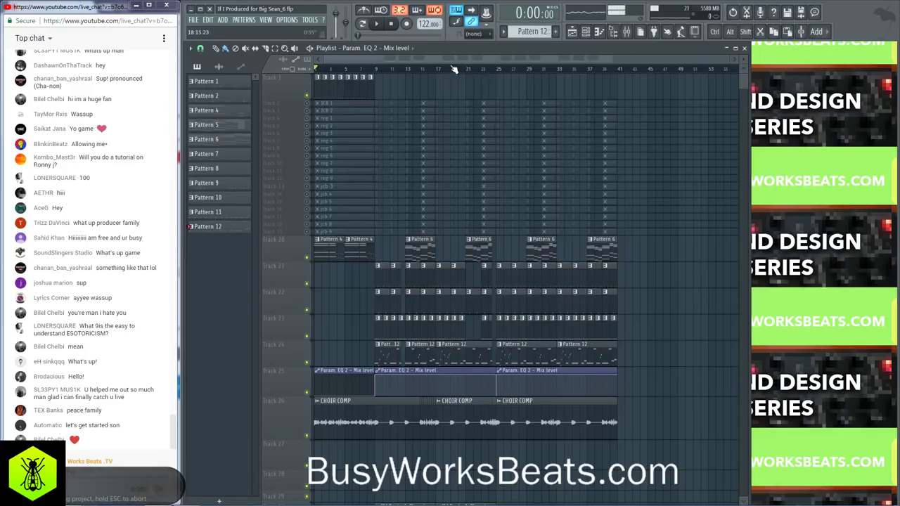
pyautogui.press('space')
pyautogui.press('space')
# Step: Select the second microphone clip on Track 30 and play the song
pyautogui.scroll(-5, 461, 281)
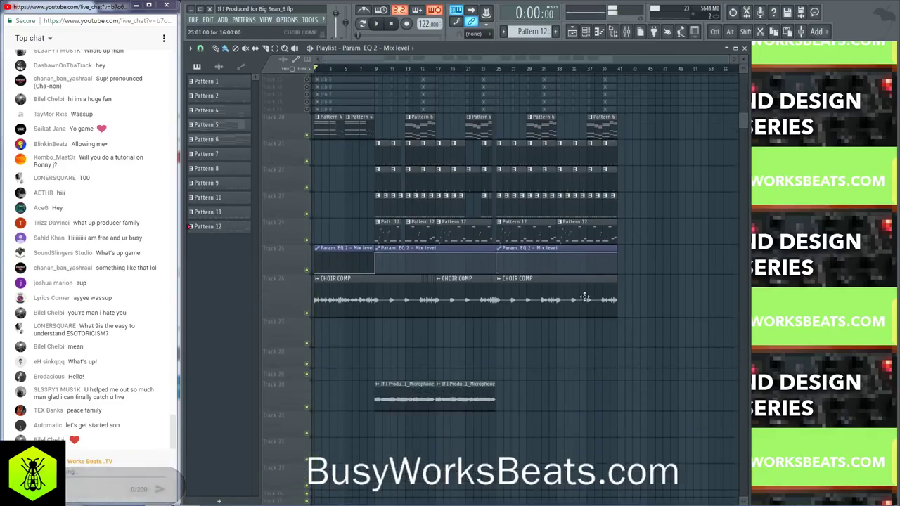
pyautogui.click(403, 365)
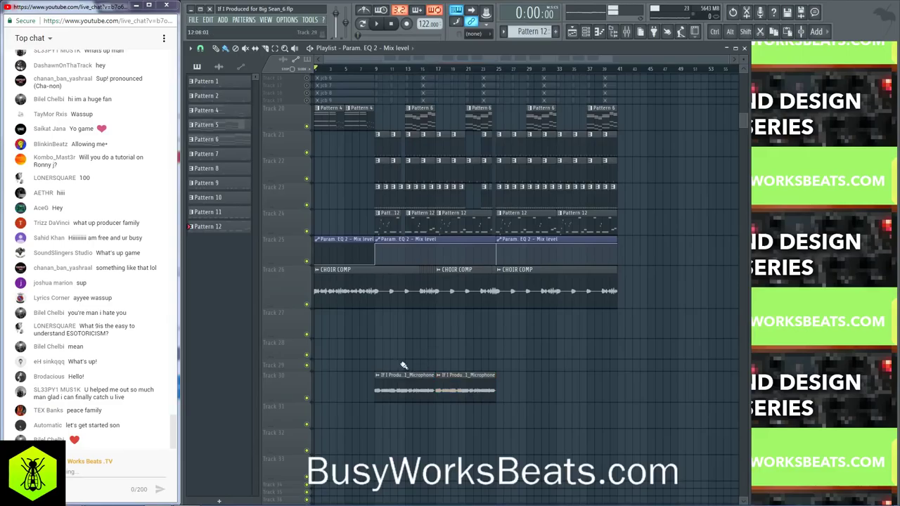
pyautogui.click(446, 386)
pyautogui.press('space')
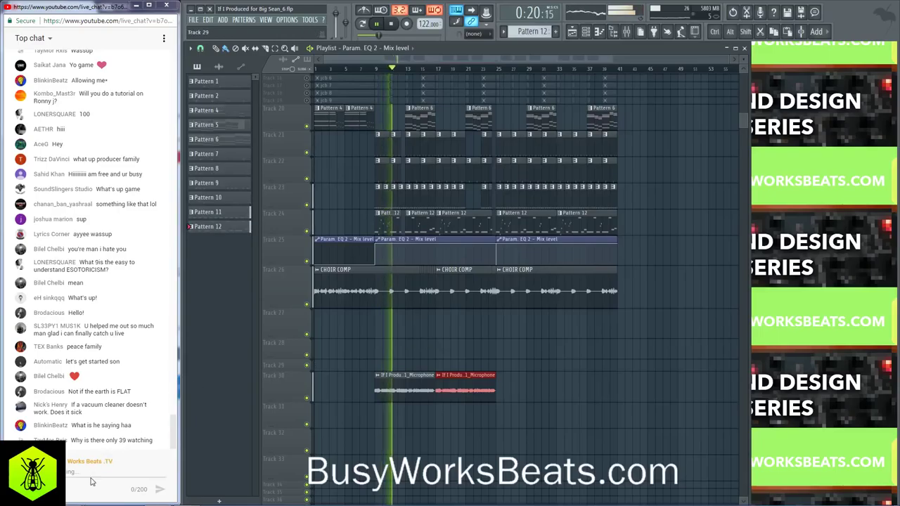
# Step: Raise Insert 32's mixer level to 70% (-7.3 dB) during playback, and return to the playlist with playback stopped
pyautogui.press('F9')
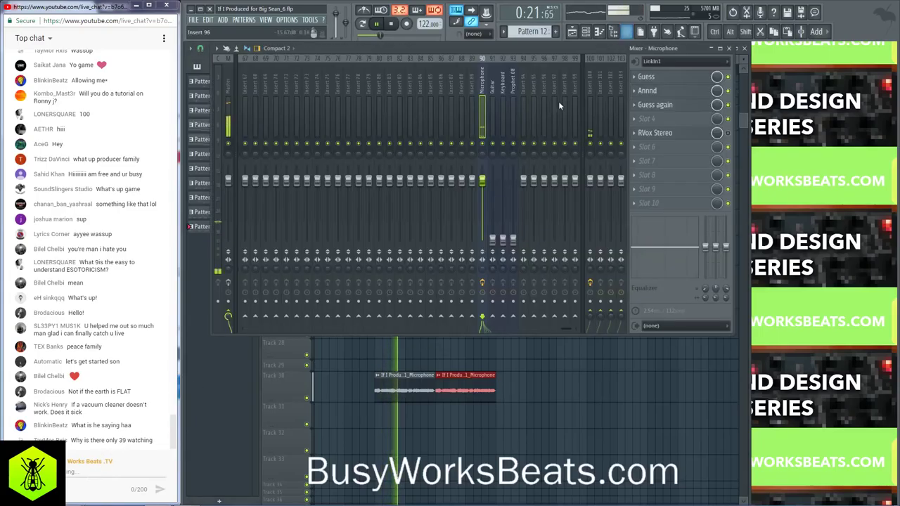
pyautogui.hscroll(-5, 479, 81)
pyautogui.click(492, 85)
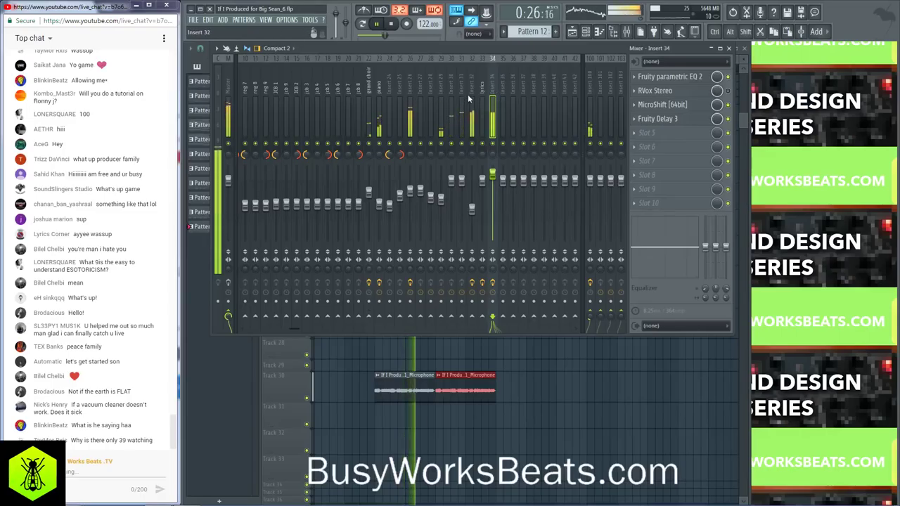
pyautogui.click(469, 95)
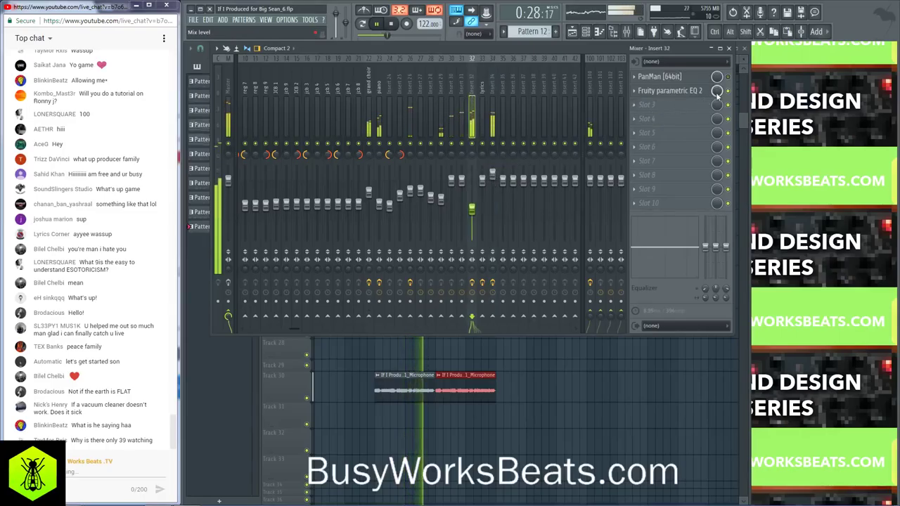
pyautogui.click(685, 96)
pyautogui.click(685, 96)
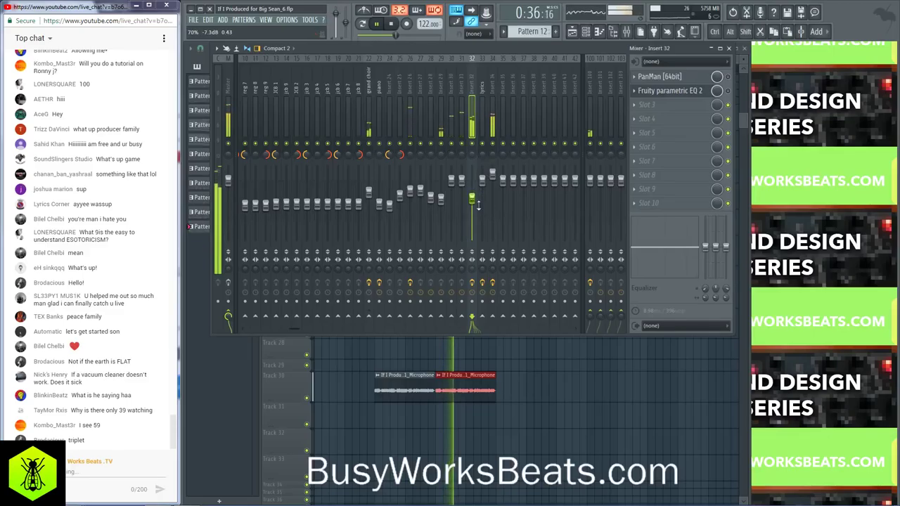
pyautogui.press('space')
pyautogui.click(571, 378)
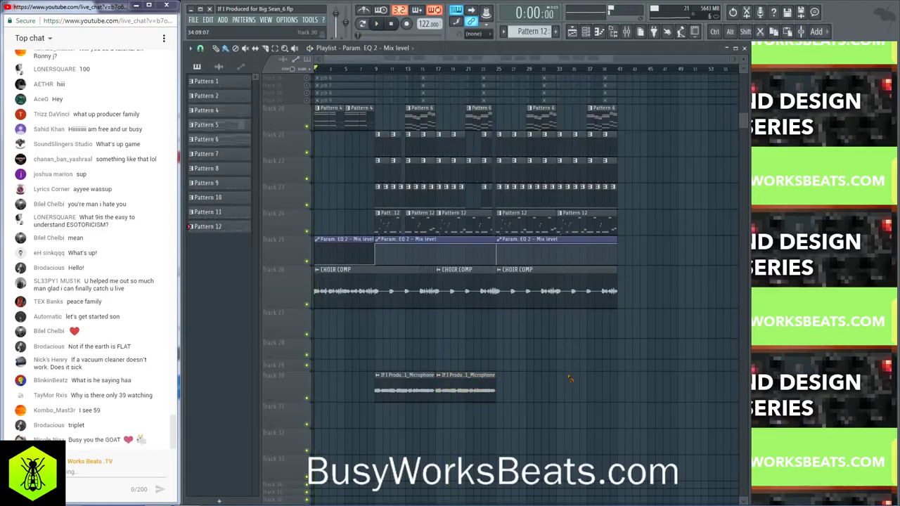
# Step: Audition the song briefly, and switch to an empty Pattern 14 with pattern mode on
pyautogui.press('space')
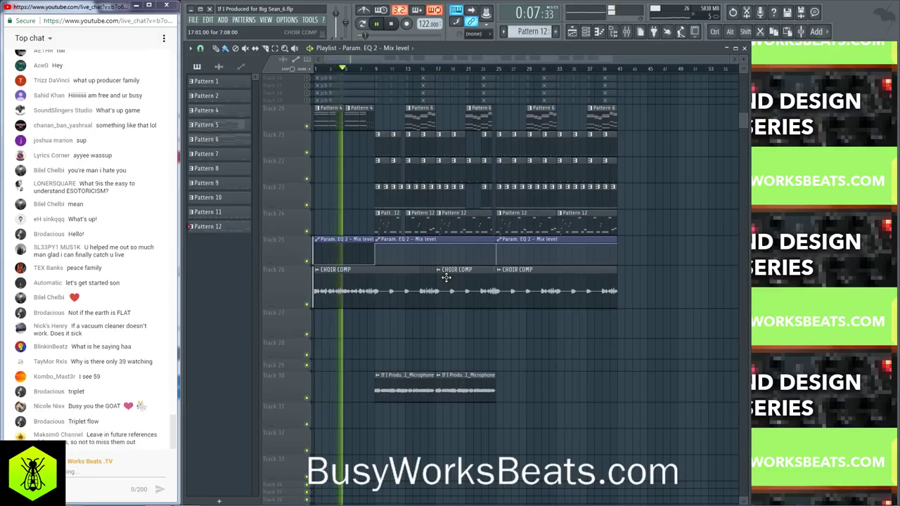
pyautogui.press('space')
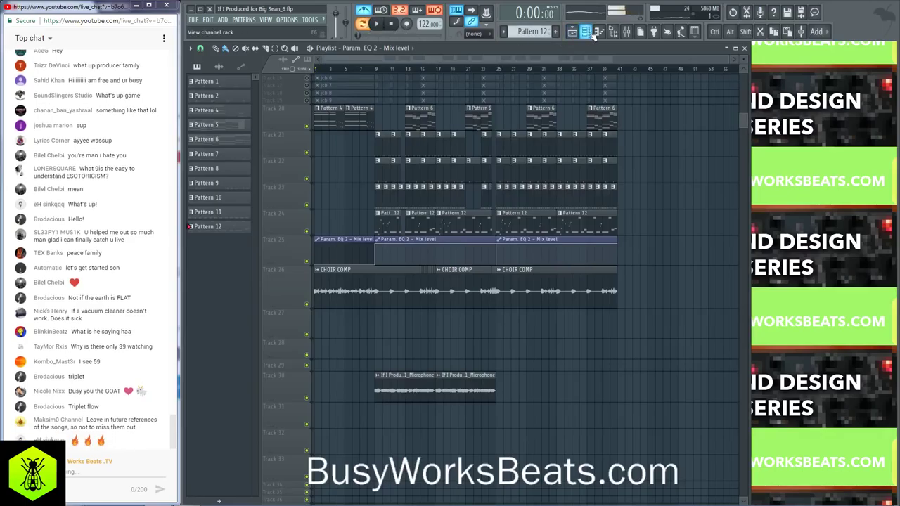
pyautogui.press('F6')
pyautogui.scroll(2, 528, 31)
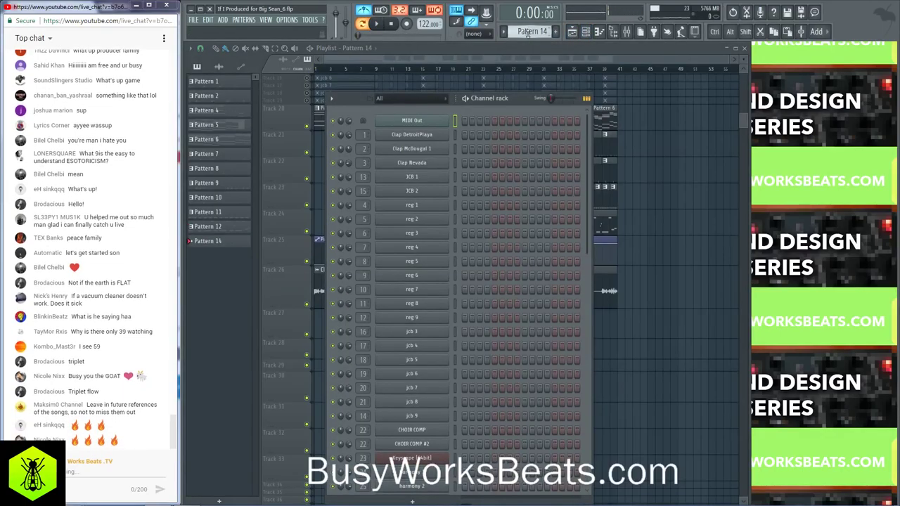
pyautogui.press('space')
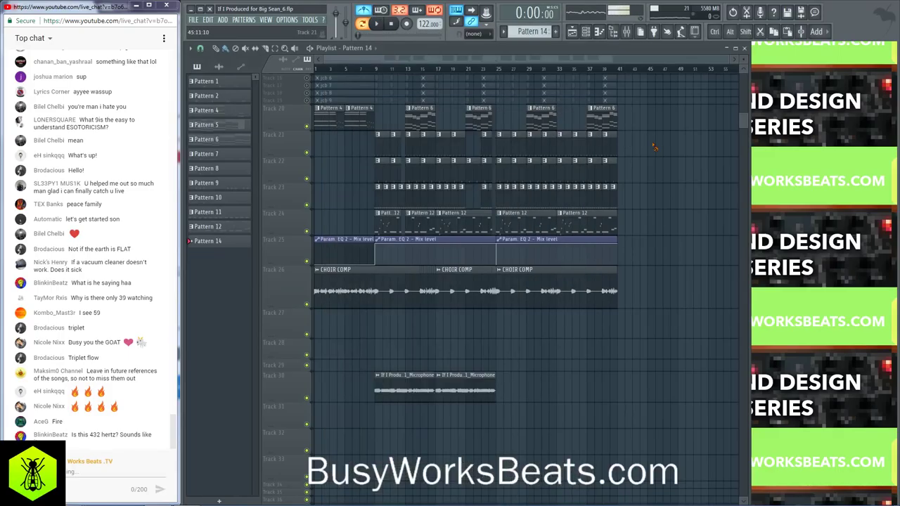
pyautogui.press('F6')
# Step: Switch back to song mode and check the Microphone channel in the mixer while the song plays
pyautogui.click(363, 23)
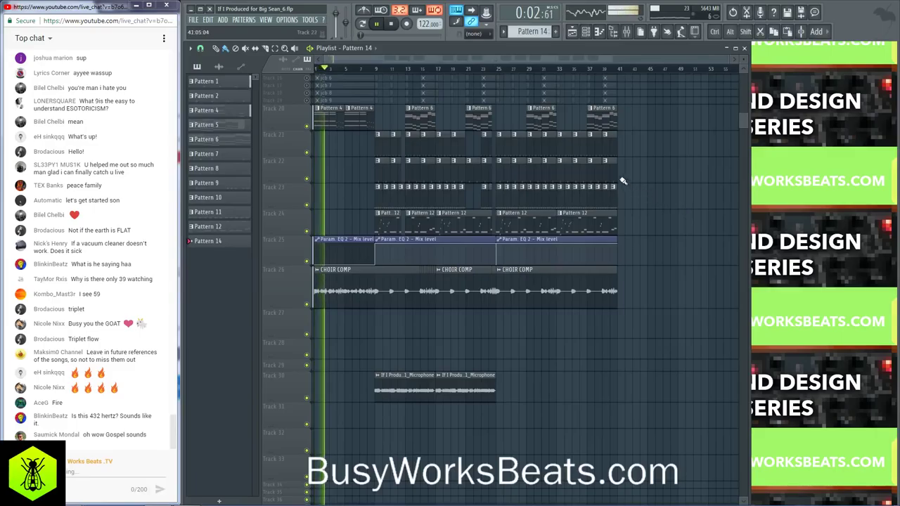
pyautogui.click(629, 35)
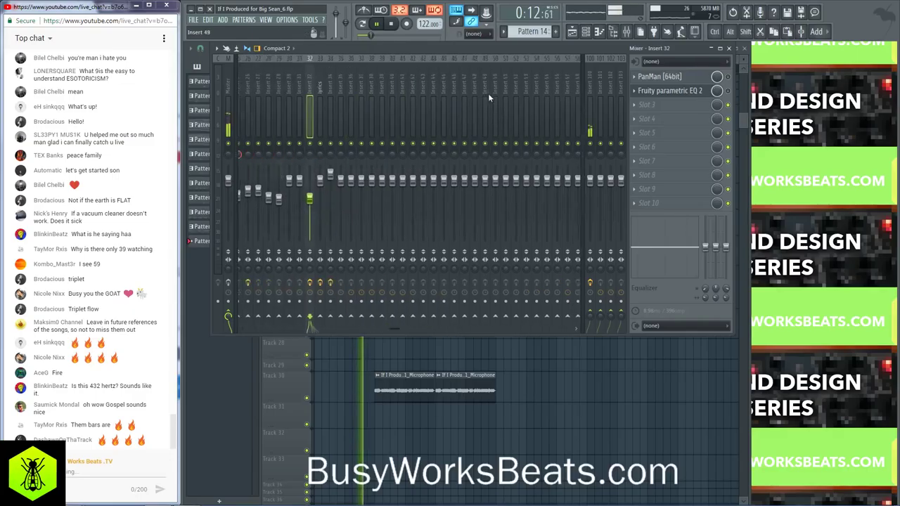
pyautogui.scroll(-10, 487, 93)
pyautogui.click(482, 89)
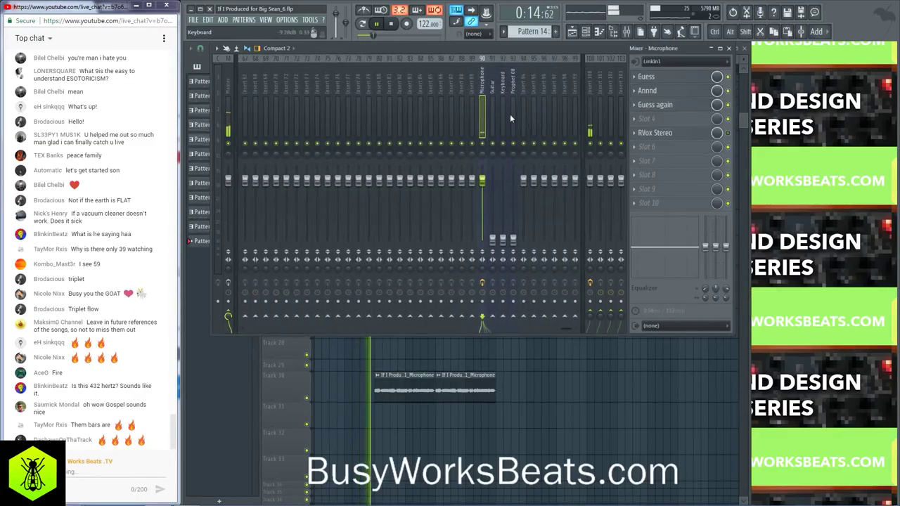
pyautogui.scroll(6, 456, 83)
pyautogui.press('space')
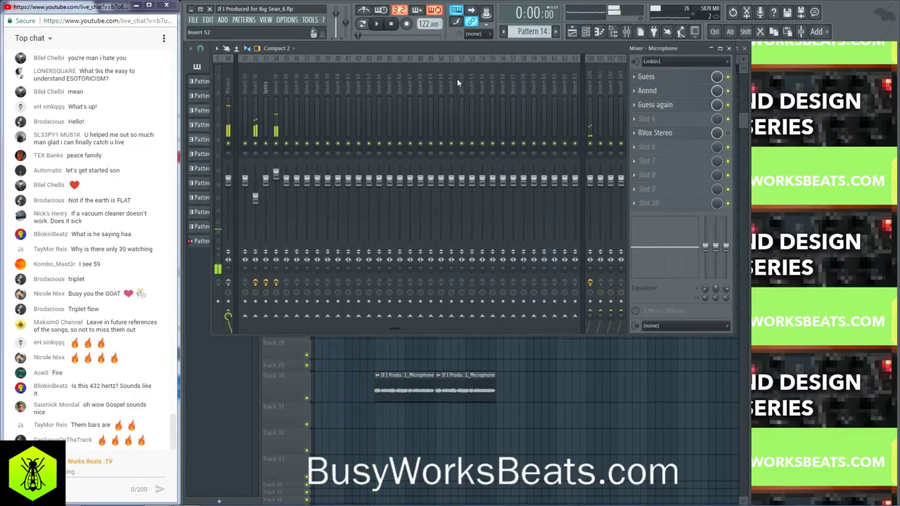
pyautogui.click(555, 378)
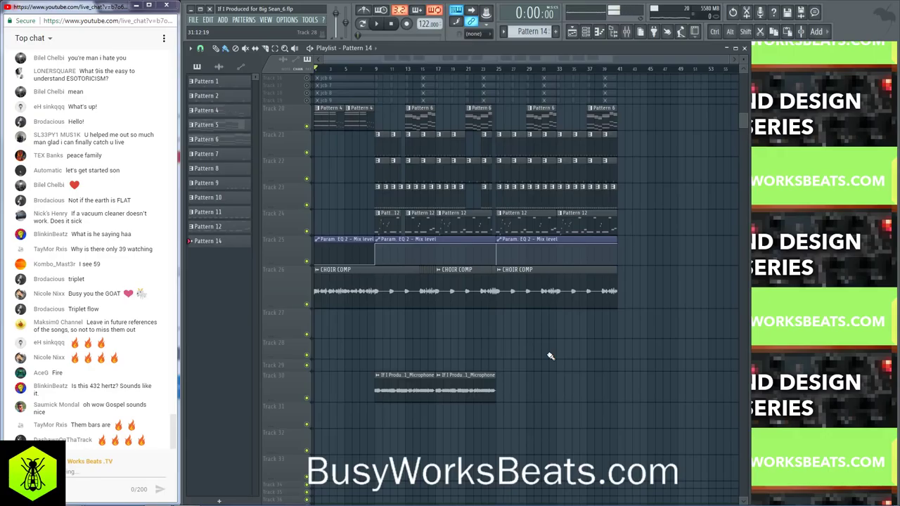
# Step: Solo the JCB 1 playlist track and unmute JCB 2, reg 1, reg 2 and reg 3 alongside it
pyautogui.scroll(3, 551, 356)
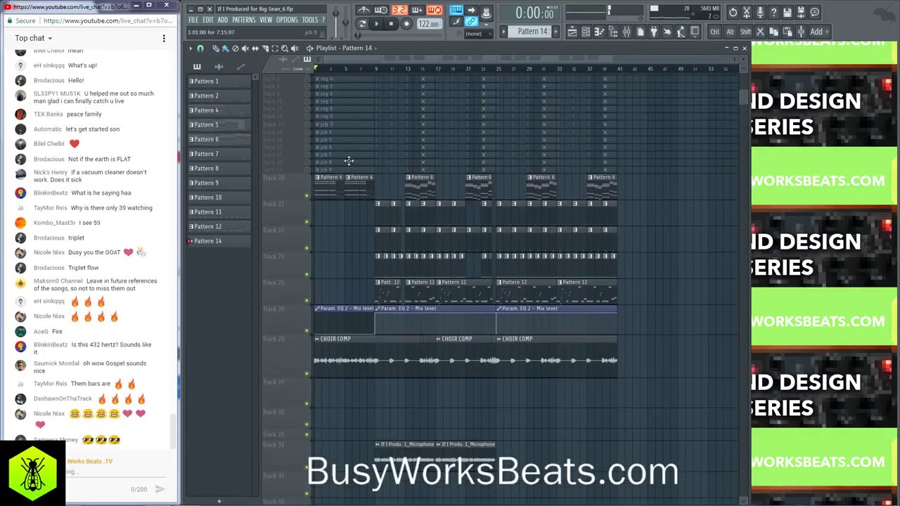
pyautogui.scroll(2, 324, 136)
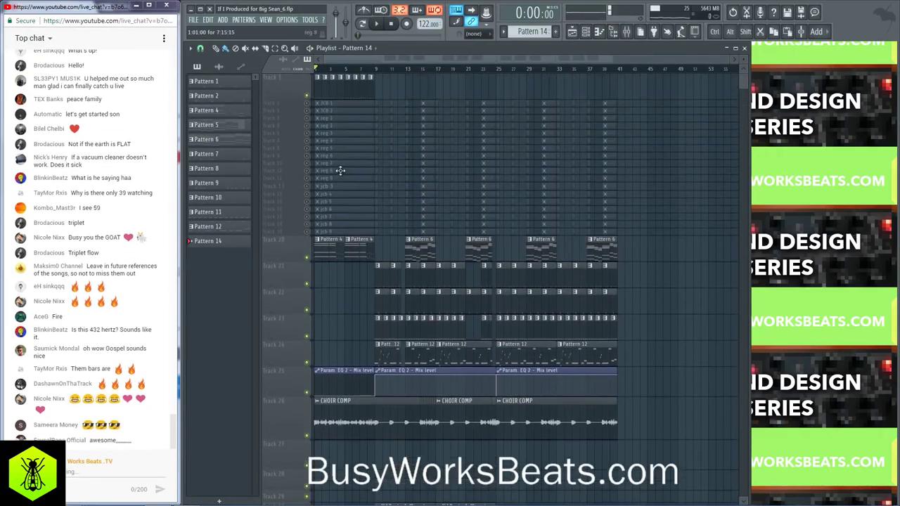
pyautogui.rightClick(306, 103)
pyautogui.click(307, 125)
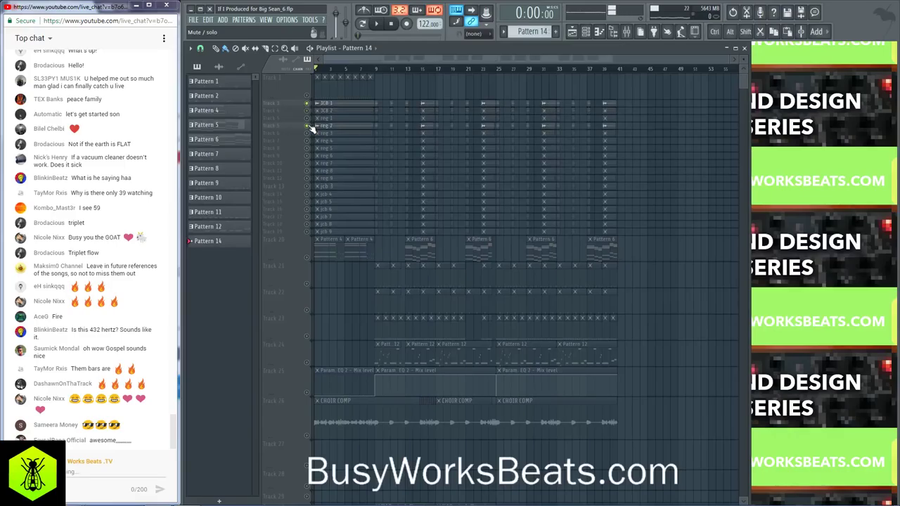
pyautogui.click(308, 118)
pyautogui.click(307, 111)
pyautogui.click(307, 132)
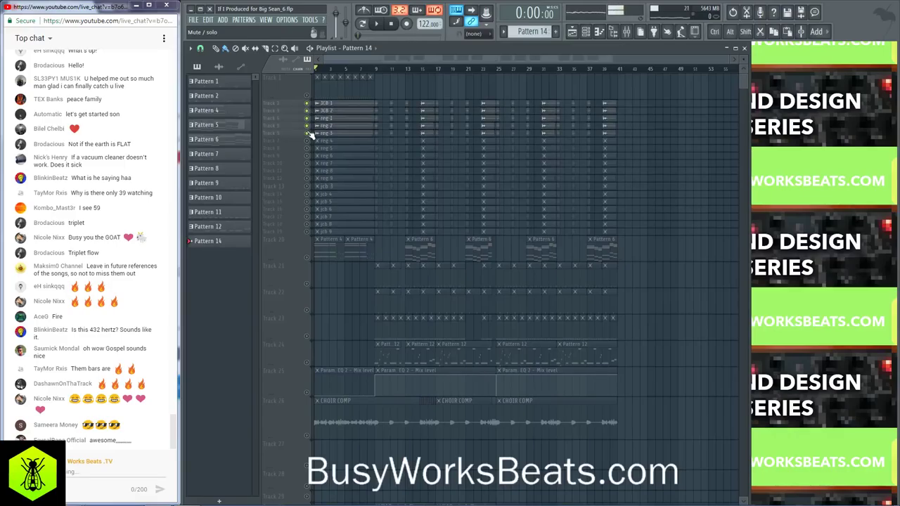
# Step: Unmute the jcb 5, jcb 6, jcb 7 and jcb 9 tracks and audition the soloed group
pyautogui.click(307, 231)
pyautogui.click(307, 216)
pyautogui.click(307, 209)
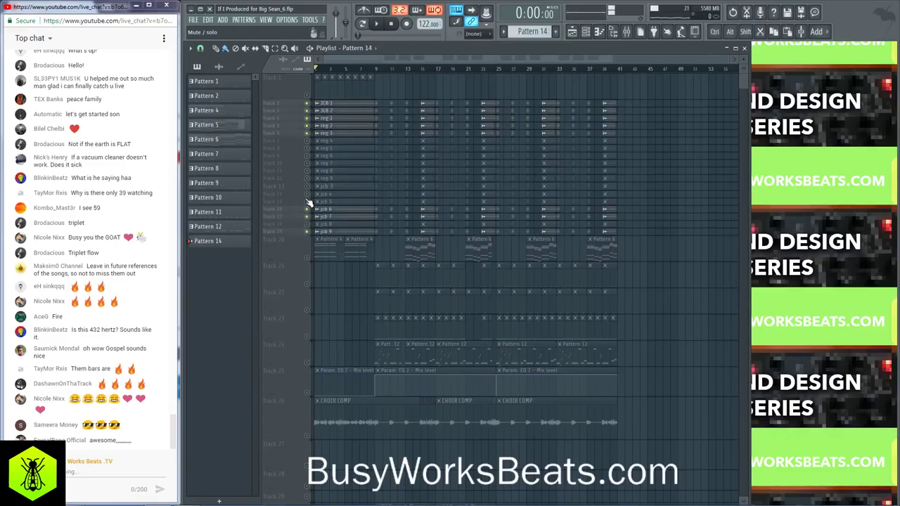
pyautogui.click(307, 202)
pyautogui.press('space')
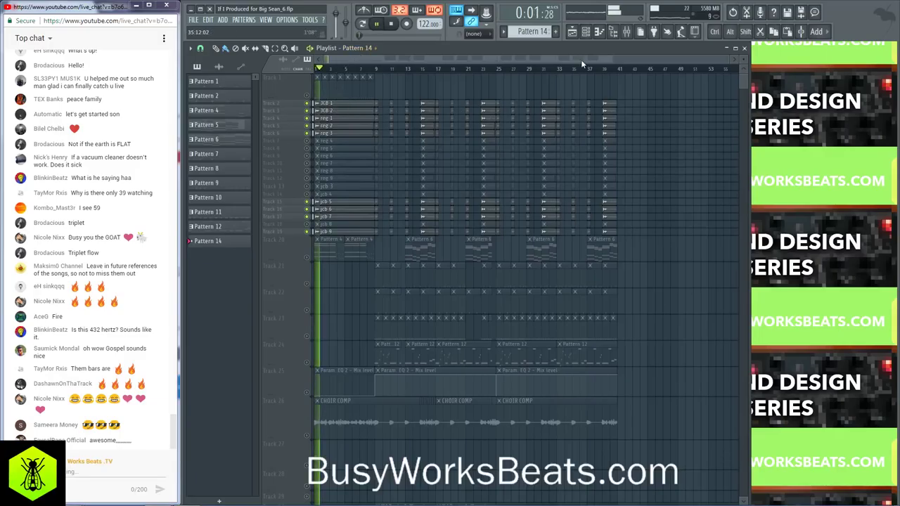
pyautogui.press('space')
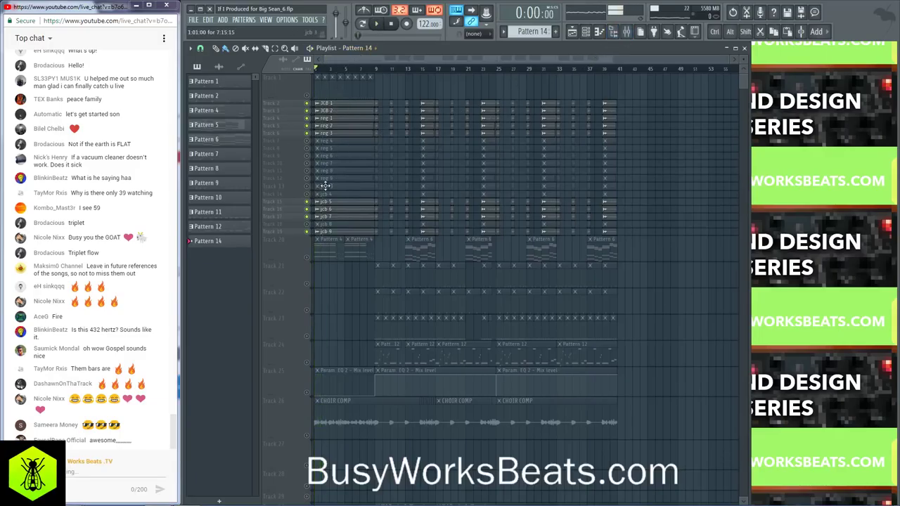
# Step: Re-enable all playlist tracks, but mute the whole group of JCB and reg tracks
pyautogui.rightClick(307, 141)
pyautogui.rightClick(308, 140)
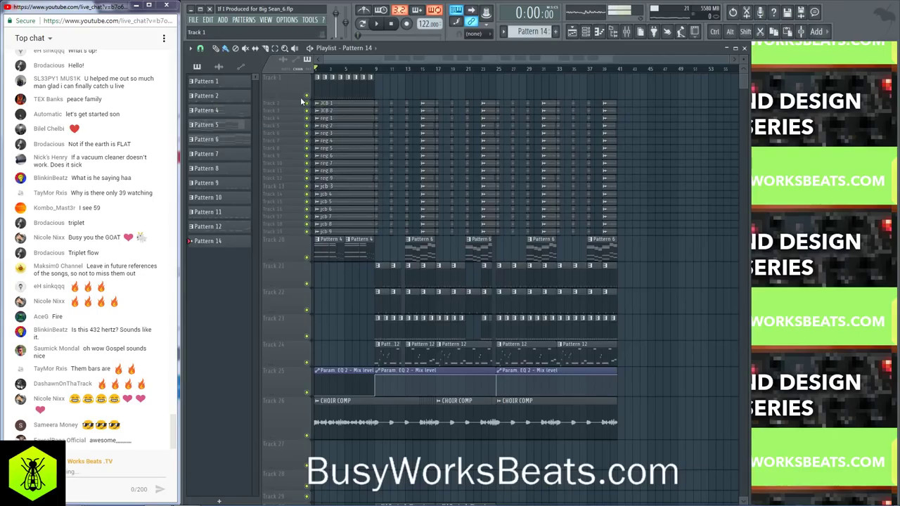
pyautogui.moveTo(306, 103); pyautogui.dragTo(310, 235)
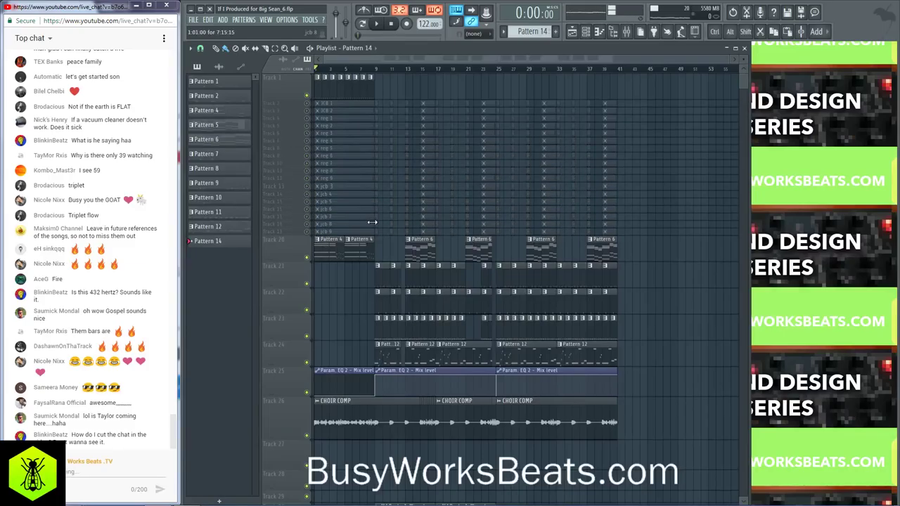
# Step: Play the song with the mixer open to locate and select Insert 34, and stop playback
pyautogui.press('space')
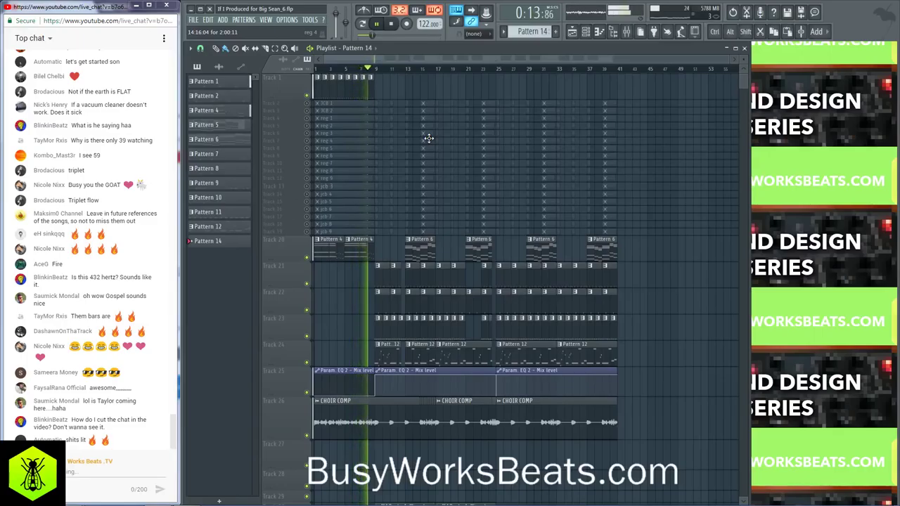
pyautogui.click(626, 32)
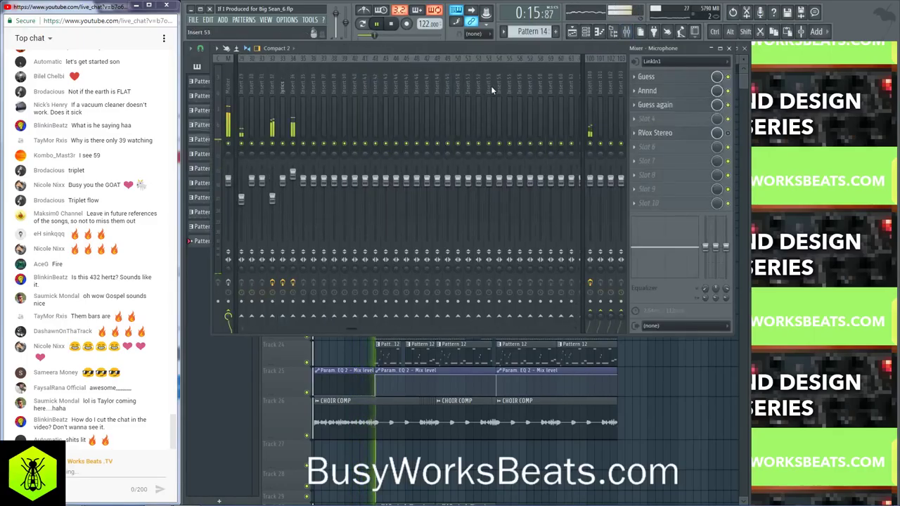
pyautogui.scroll(-2, 449, 86)
pyautogui.click(413, 88)
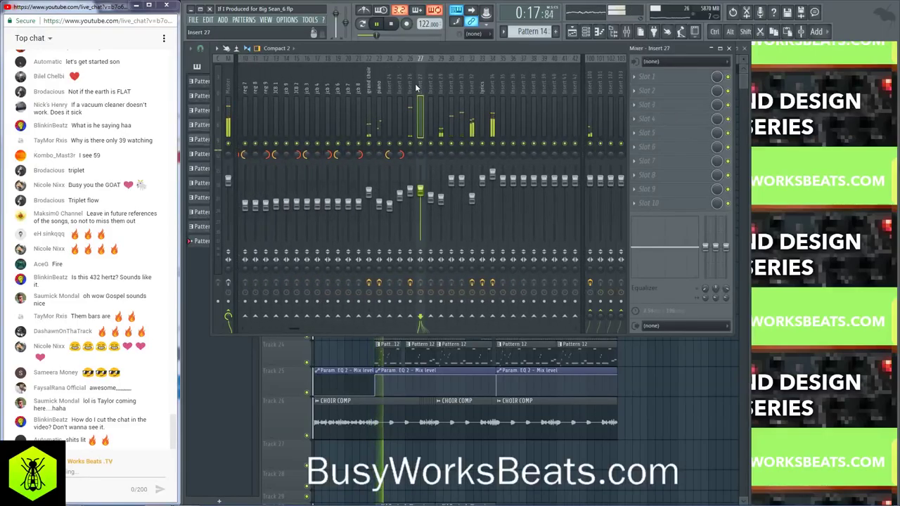
pyautogui.click(492, 87)
pyautogui.press('space')
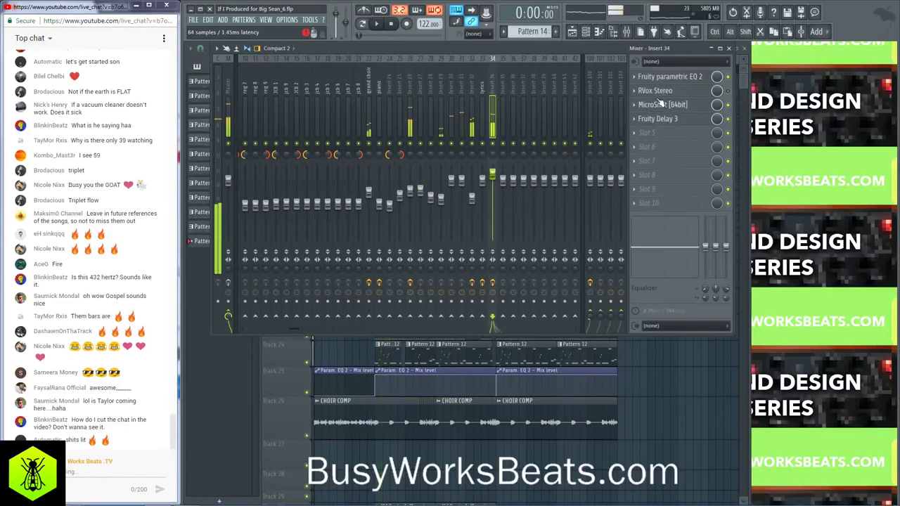
# Step: Replace Fruity Parametric EQ 2 in the first effect slot of Insert 34 with UAD SSL E Channel Strip
pyautogui.click(682, 76)
pyautogui.click(681, 77)
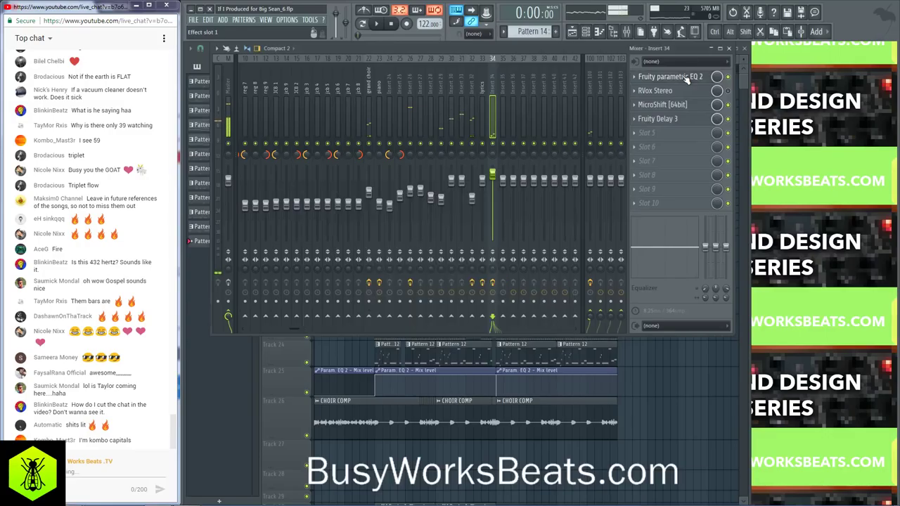
pyautogui.click(634, 77)
pyautogui.moveTo(643, 85)
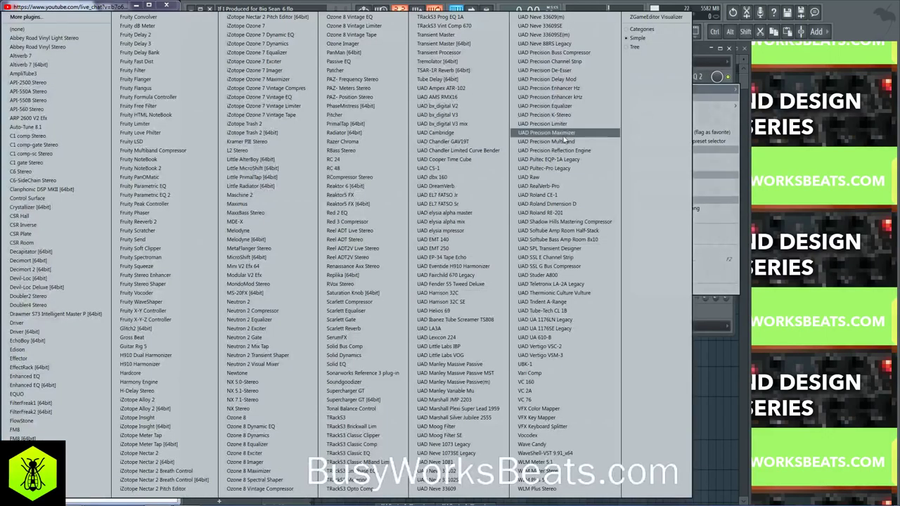
pyautogui.click(574, 258)
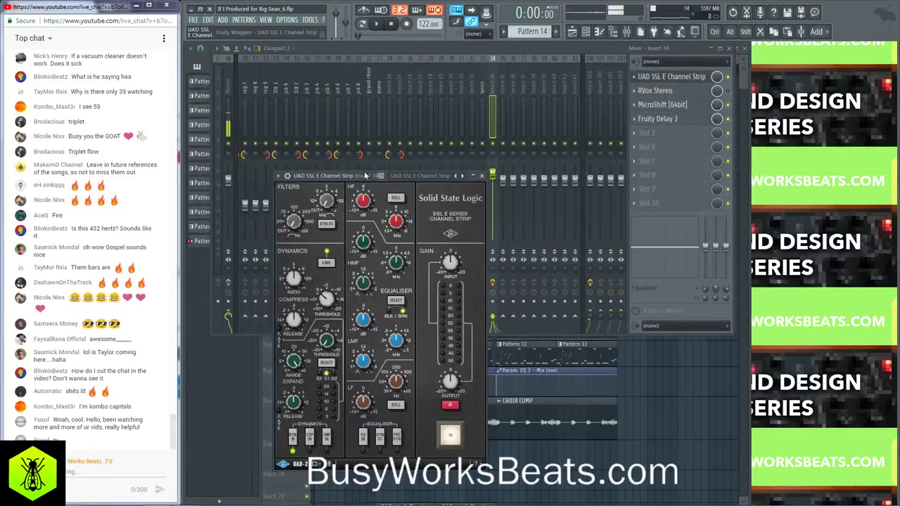
# Step: Raise the SSL channel strip's HF gain to 1.8 dB while playing the song
pyautogui.moveTo(365, 175); pyautogui.dragTo(404, 159)
pyautogui.press('space')
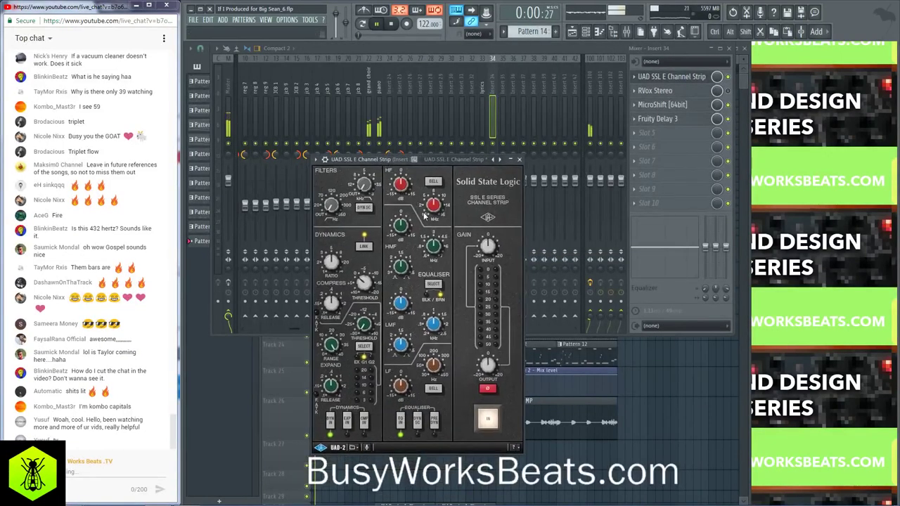
pyautogui.press('space')
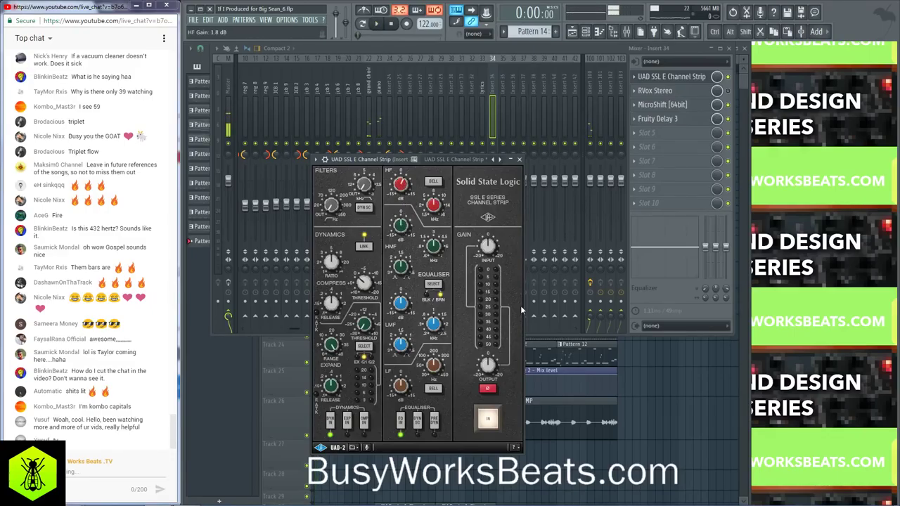
# Step: Return to the playlist and select bars 9 to 21 on the timeline as the playback loop
pyautogui.click(646, 386)
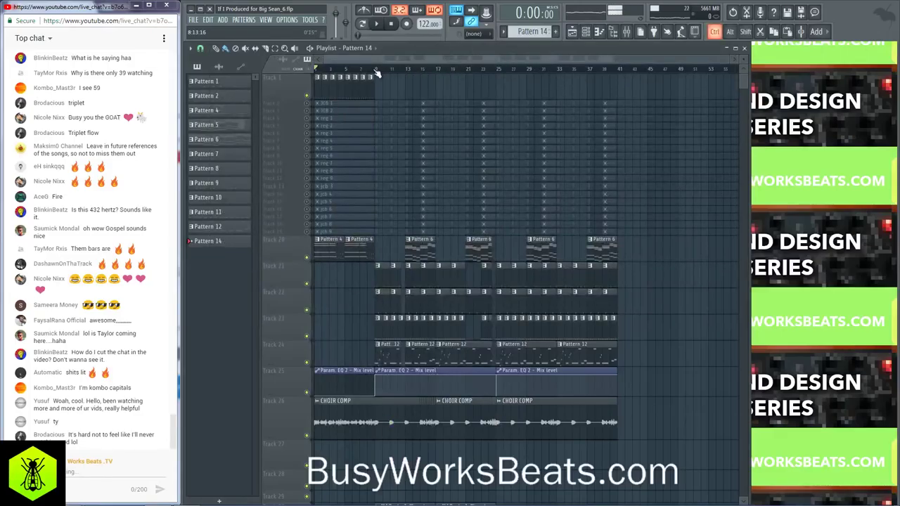
pyautogui.moveTo(373, 70); pyautogui.dragTo(467, 70)
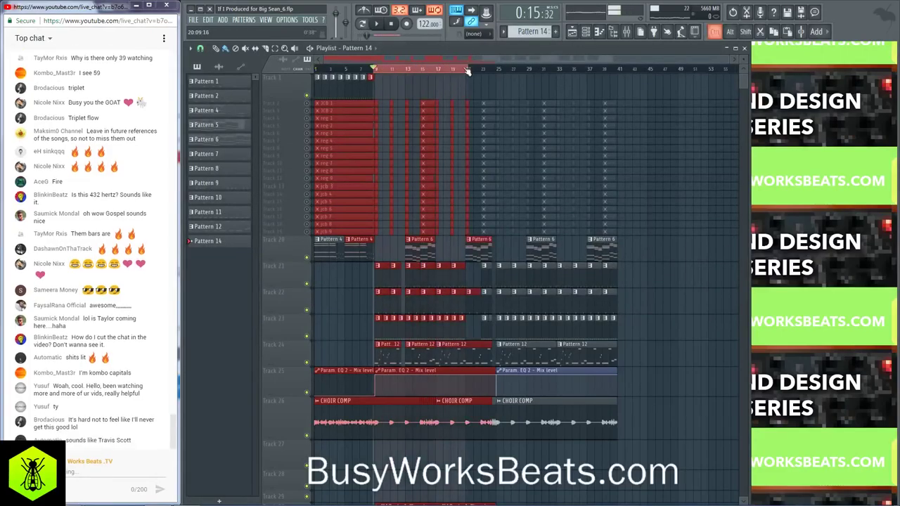
pyautogui.click(201, 49)
pyautogui.click(211, 185)
pyautogui.moveTo(376, 70); pyautogui.dragTo(466, 71)
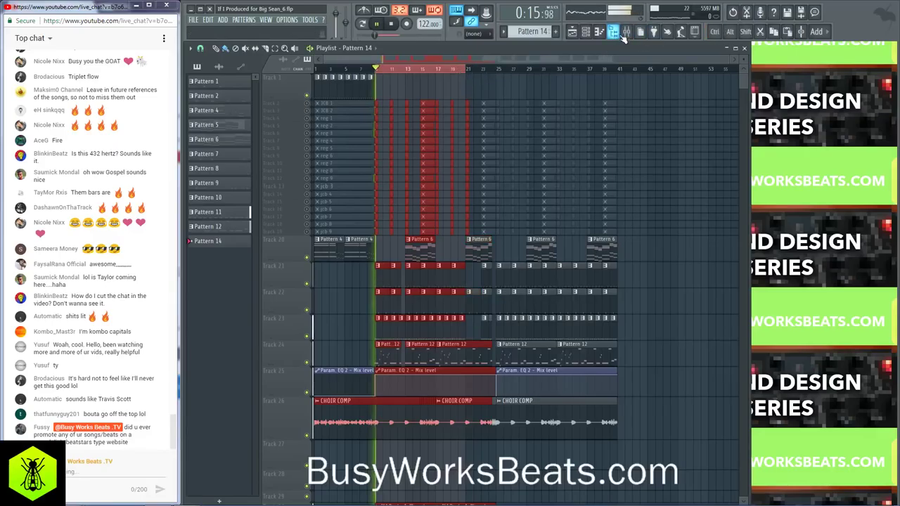
# Step: Reopen the mixer and bypass MicroShift on Insert 34 while auditioning the loop
pyautogui.click(627, 31)
pyautogui.press('space')
pyautogui.press('space')
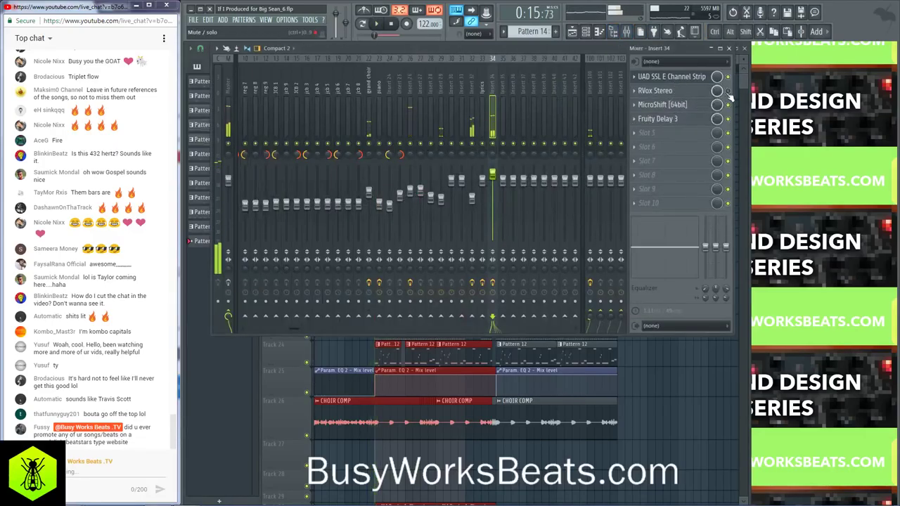
pyautogui.press('space')
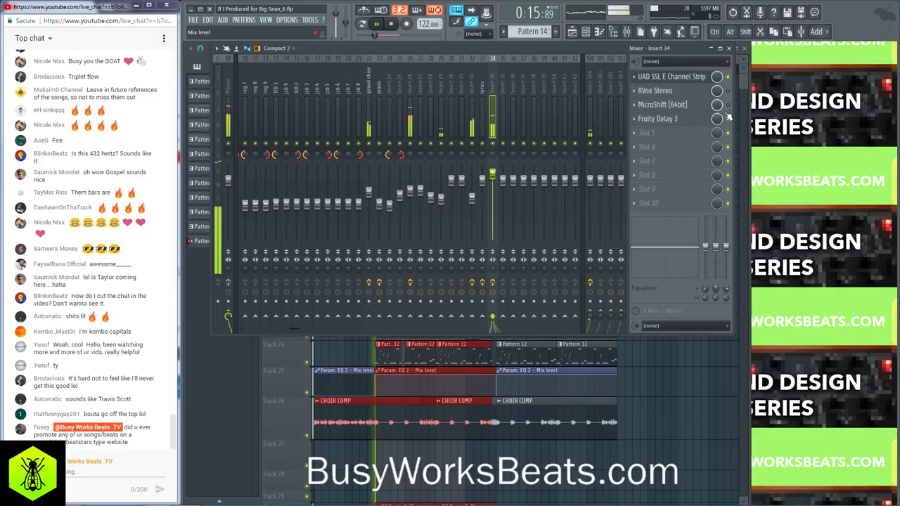
pyautogui.press('space')
# Step: Adjust the low-mid band of the SSL E Channel Strip on Insert 34 during playback, setting LMF gain to 1.4 dB
pyautogui.click(685, 78)
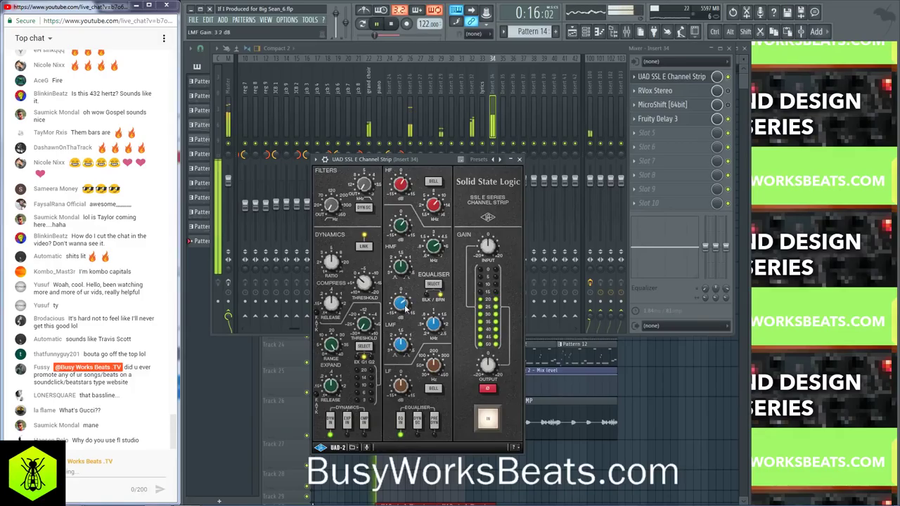
pyautogui.moveTo(434, 313); pyautogui.dragTo(423, 338)
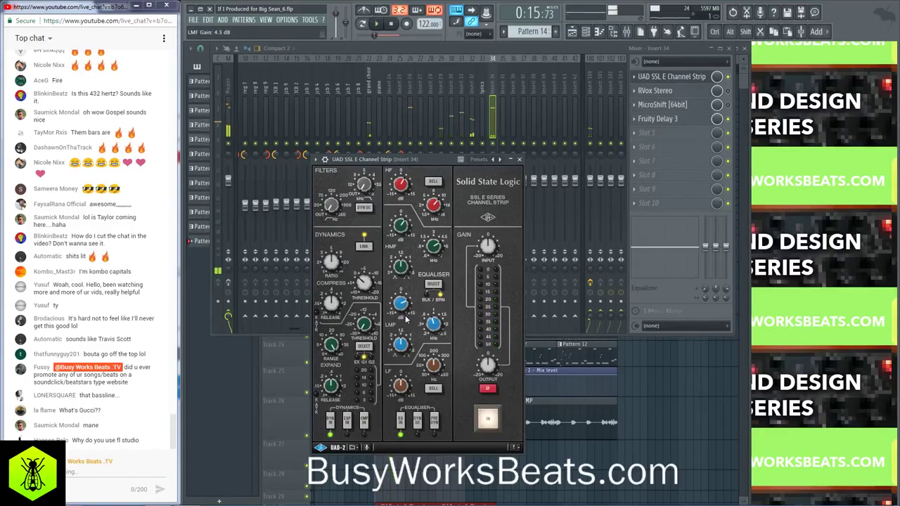
pyautogui.moveTo(405, 320); pyautogui.dragTo(408, 320)
pyautogui.press('space')
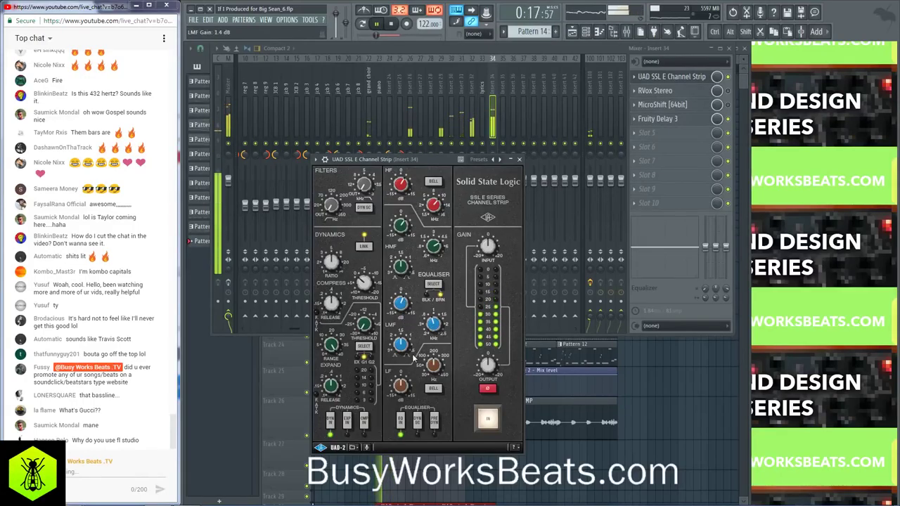
pyautogui.press('space')
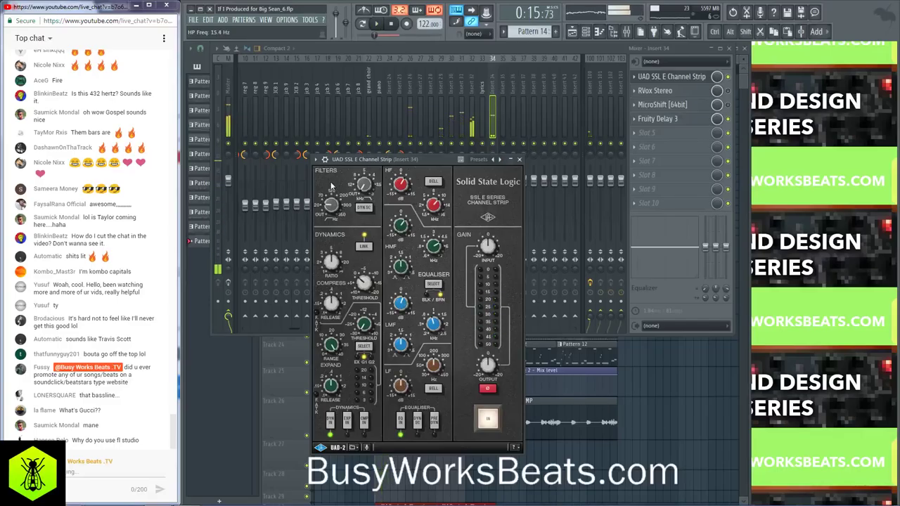
# Step: Sweep the channel strip's high-pass filter while auditioning the loop, and set it to 73.2 Hz
pyautogui.press('space')
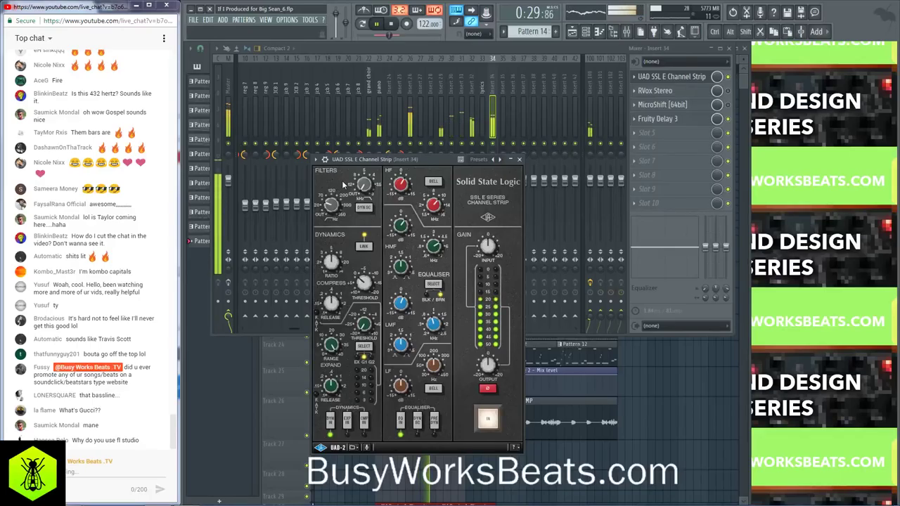
pyautogui.press('space')
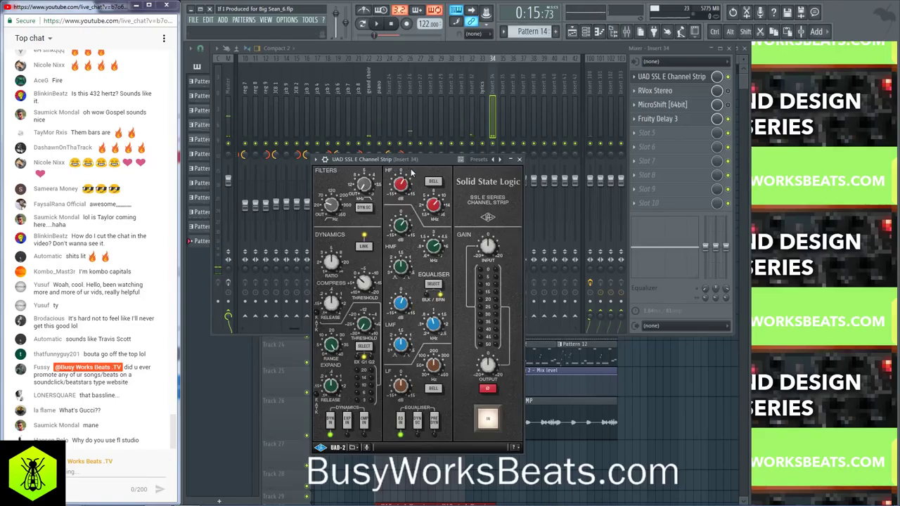
pyautogui.moveTo(413, 159); pyautogui.dragTo(442, 138)
pyautogui.press('space')
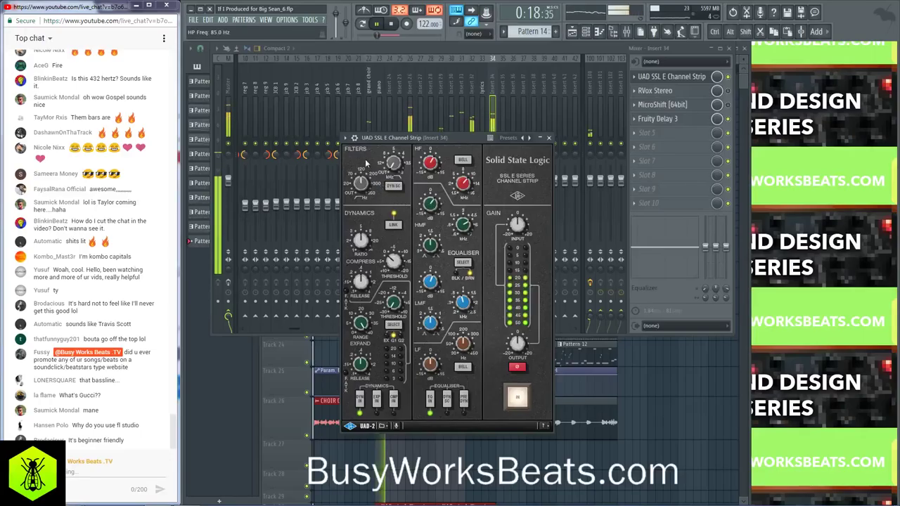
pyautogui.press('space')
pyautogui.moveTo(364, 170); pyautogui.dragTo(366, 177)
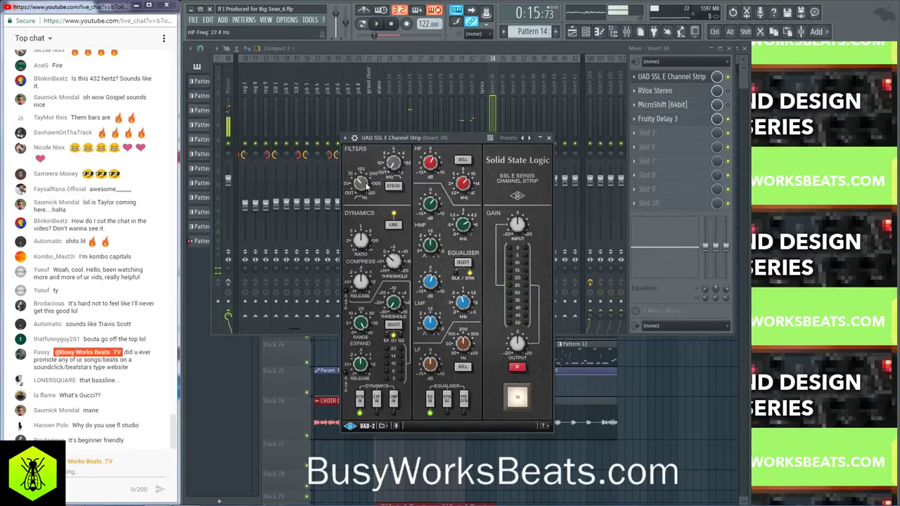
pyautogui.press('space')
pyautogui.moveTo(362, 198); pyautogui.dragTo(364, 180)
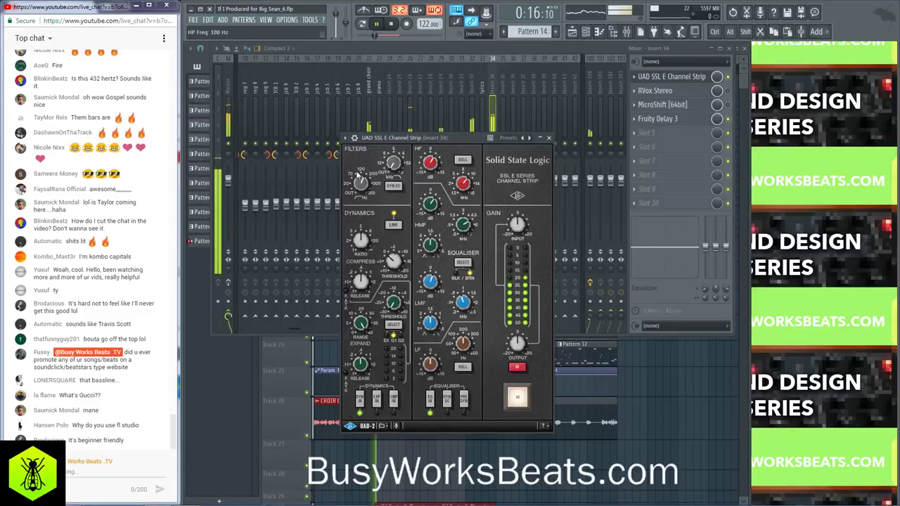
pyautogui.press('space')
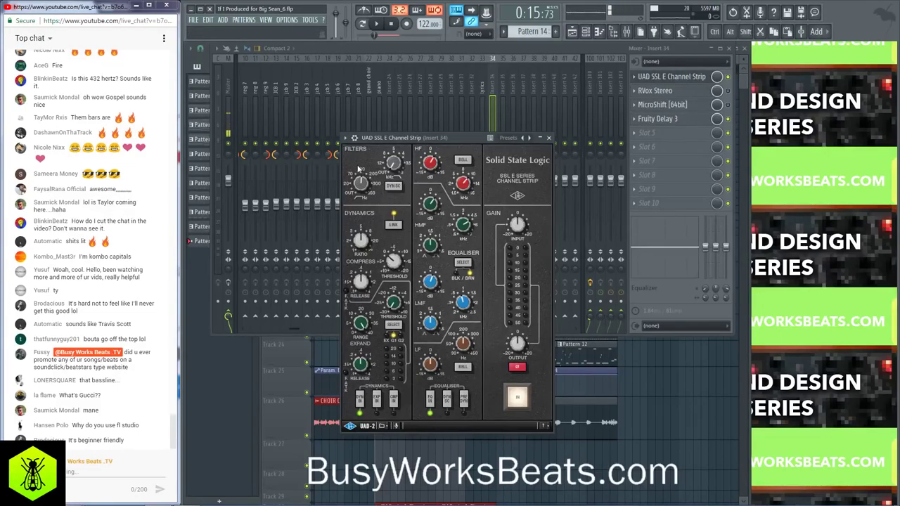
pyautogui.press('space')
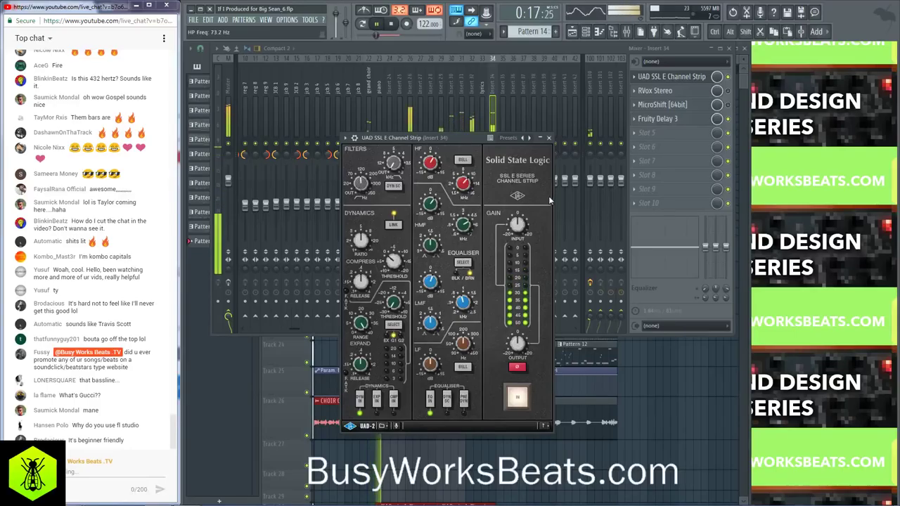
# Step: Close the channel strip, stop playback and replace RVox Stereo on Insert 34 with UAD Teletronix LA-2A Legacy
pyautogui.click(668, 76)
pyautogui.press('space')
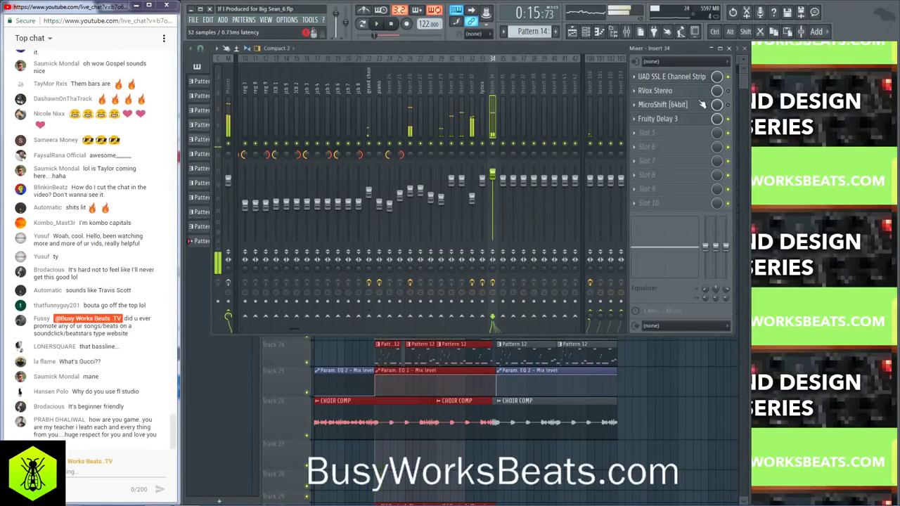
pyautogui.click(636, 91)
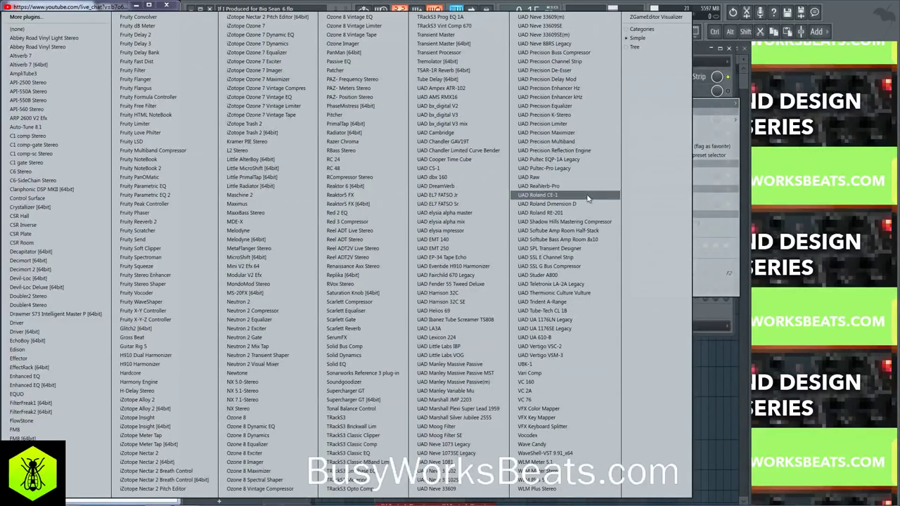
pyautogui.click(577, 284)
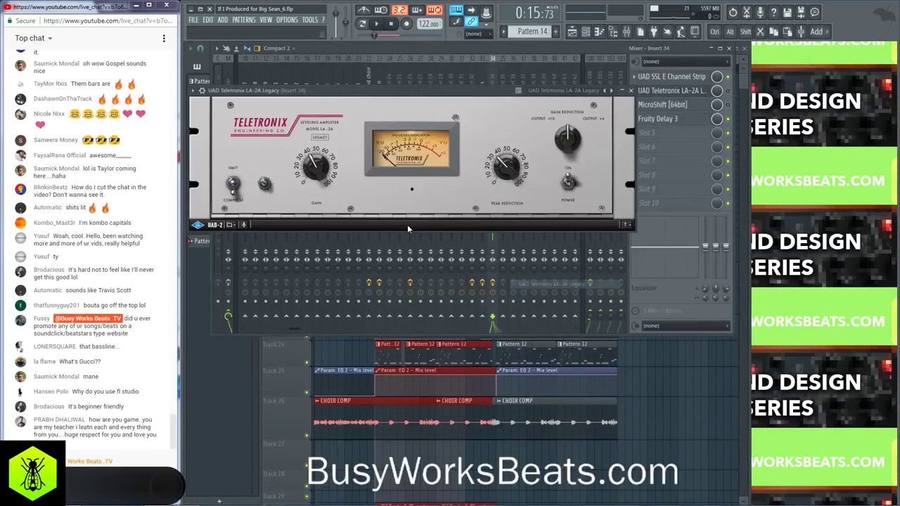
pyautogui.moveTo(463, 104); pyautogui.dragTo(492, 168)
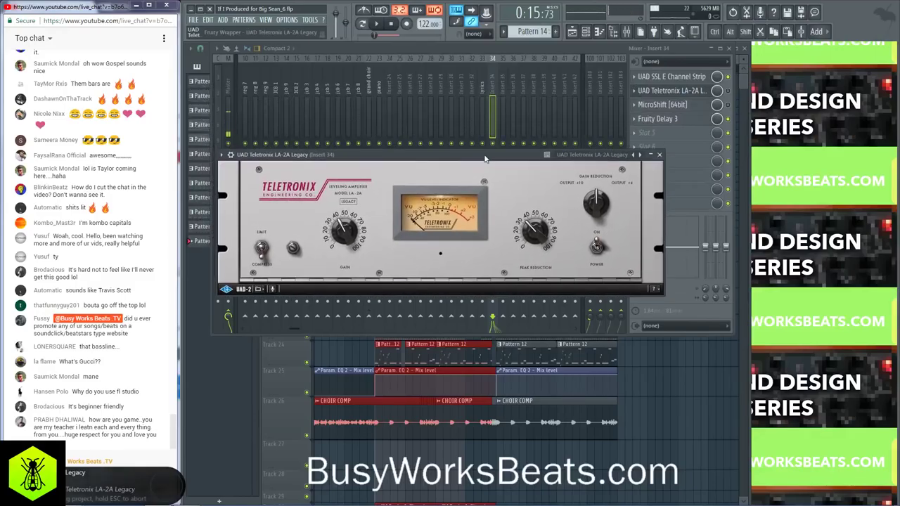
# Step: Set the LA-2A's peak reduction to 40.5 during playback, close its window and enable its effect slot
pyautogui.moveTo(534, 223); pyautogui.dragTo(541, 239)
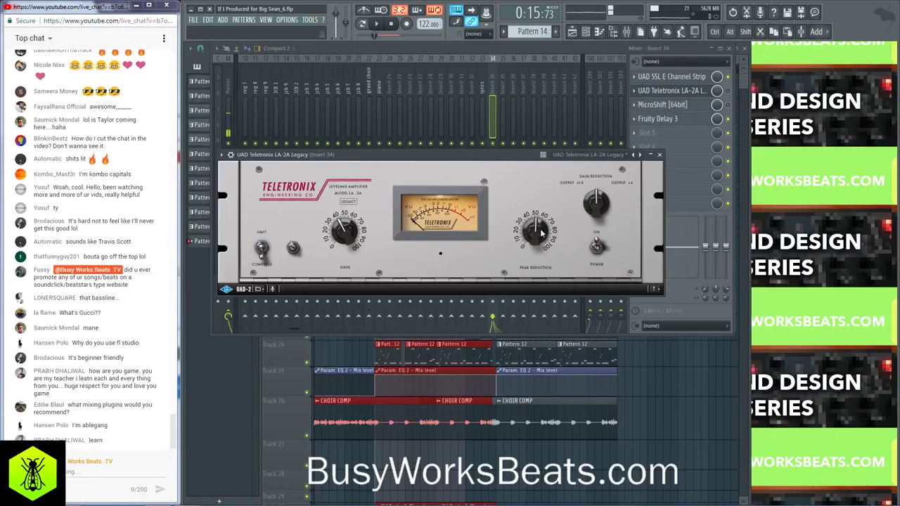
pyautogui.press('space')
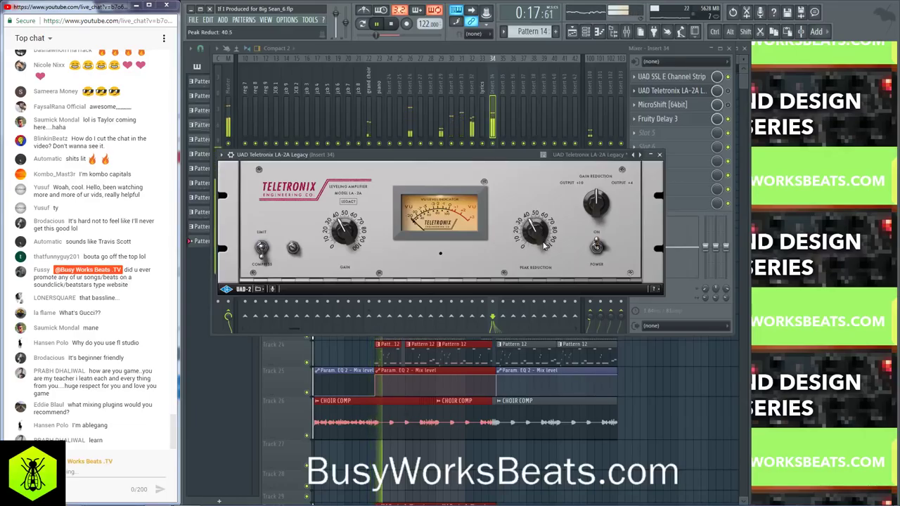
pyautogui.press('space')
pyautogui.press('Escape')
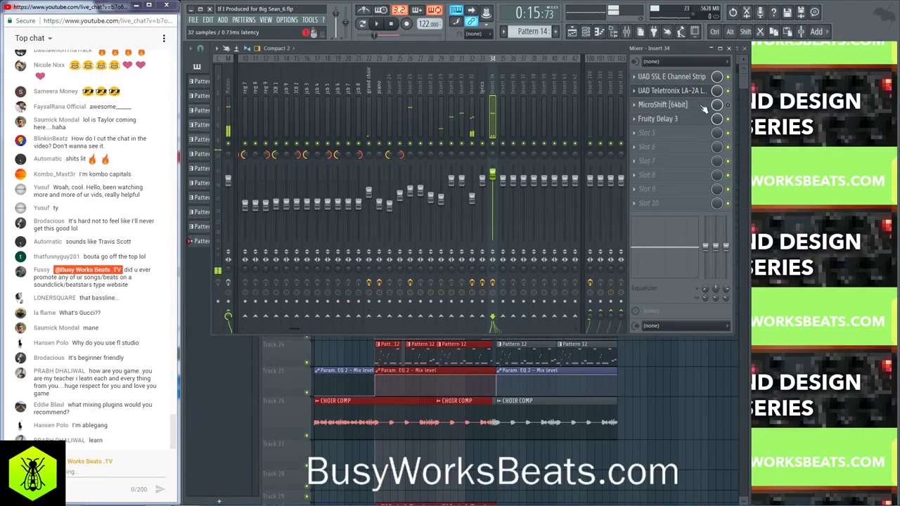
# Step: Reopen the LA-2A and increase its peak reduction while the loop plays, setting its gain to 59
pyautogui.click(692, 90)
pyautogui.press('space')
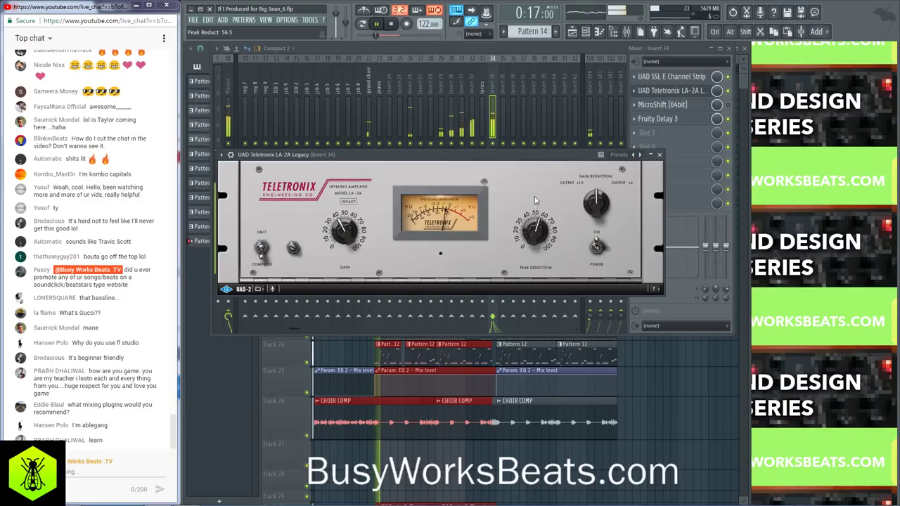
pyautogui.scroll(3, 360, 222)
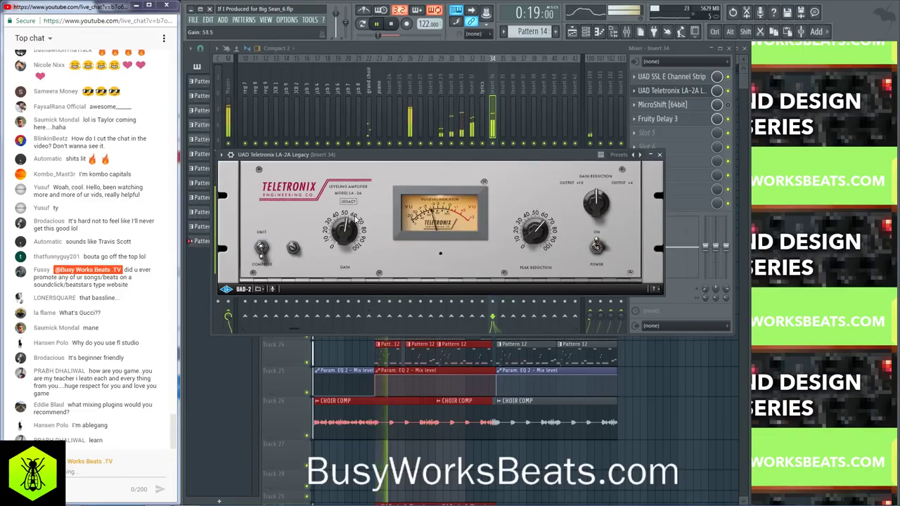
pyautogui.scroll(3, 345, 231)
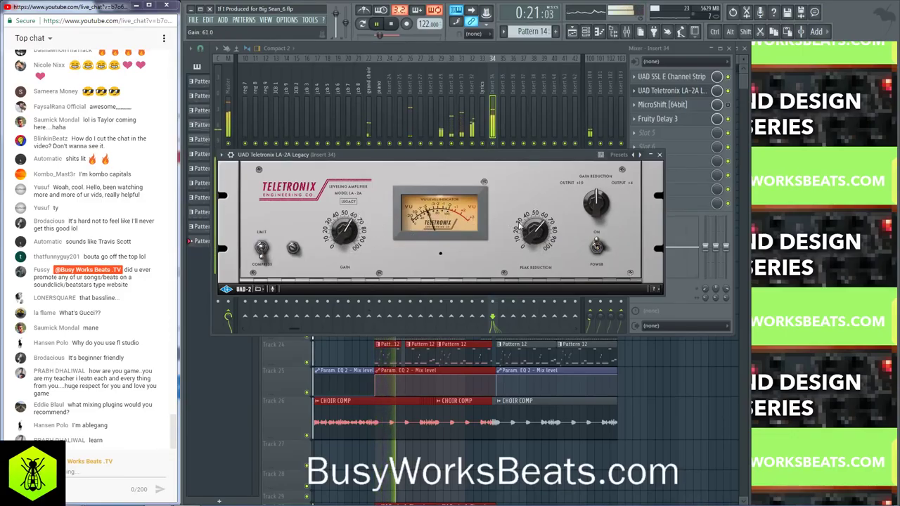
pyautogui.scroll(-1, 352, 226)
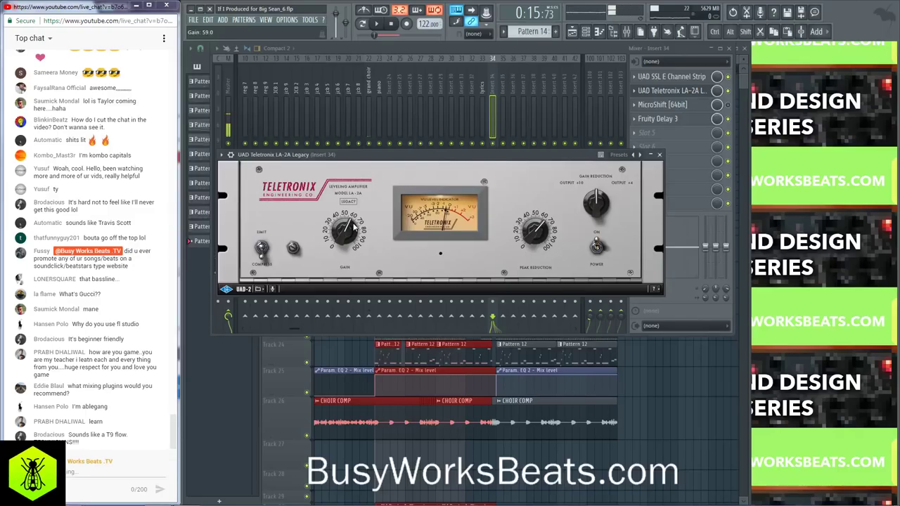
# Step: Return to the playlist, mute the microphone recording on Track 30 and play the loop without it
pyautogui.click(395, 445)
pyautogui.scroll(-3, 395, 445)
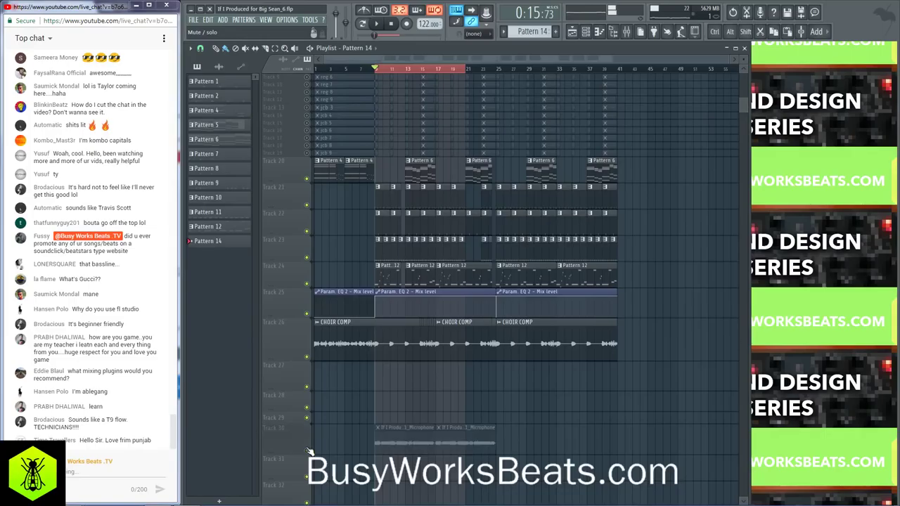
pyautogui.press('space')
pyautogui.press('space')
pyautogui.press('space')
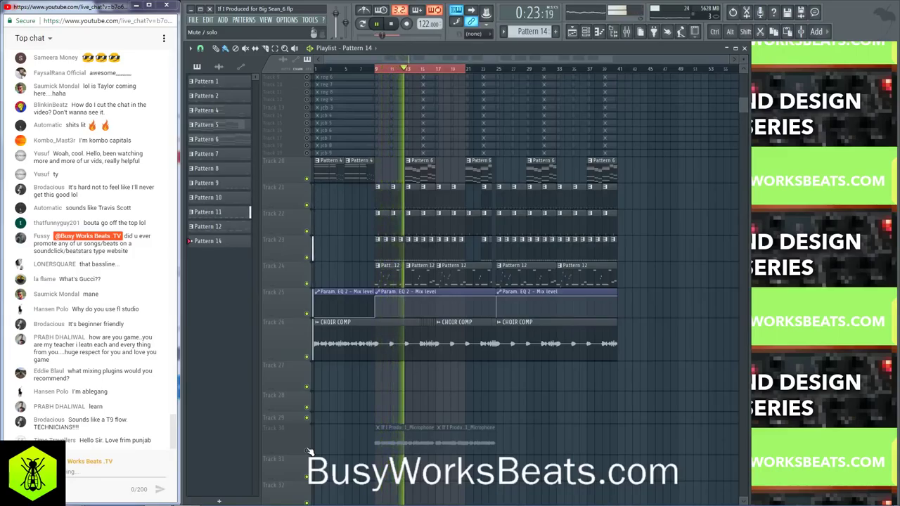
pyautogui.press('space')
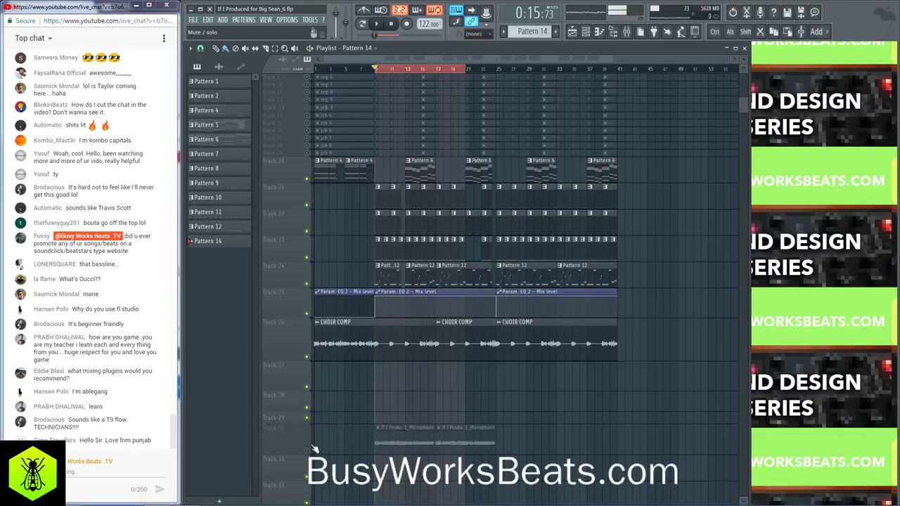
# Step: Unmute the microphone recording on Track 30, play the loop from the mixer and open the LA-2A on Insert 34
pyautogui.click(313, 448)
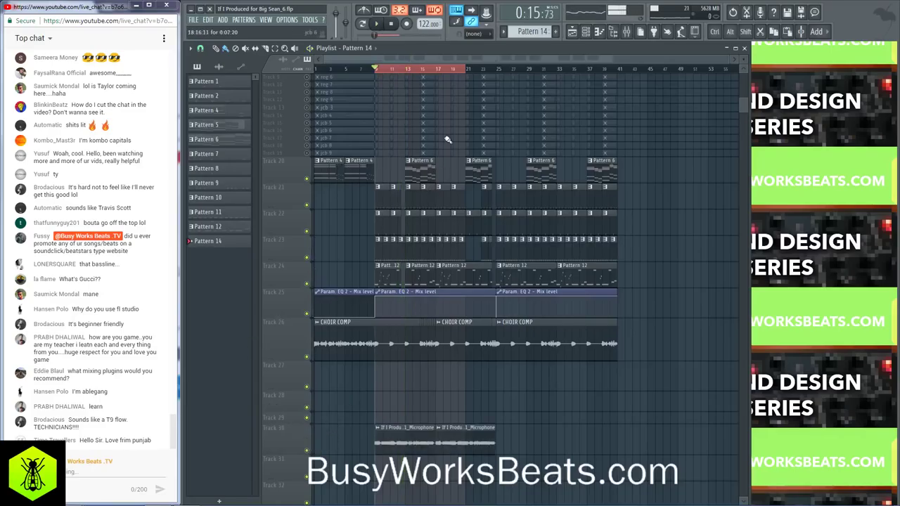
pyautogui.click(626, 31)
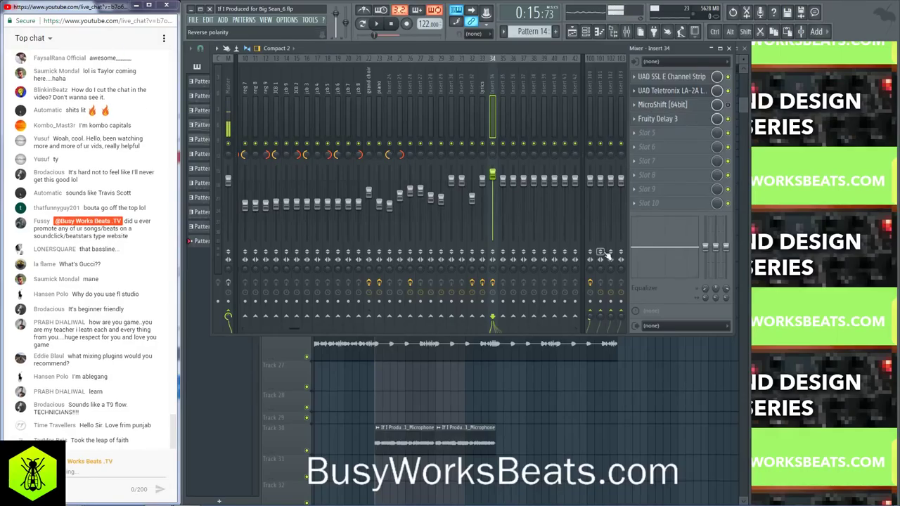
pyautogui.press('space')
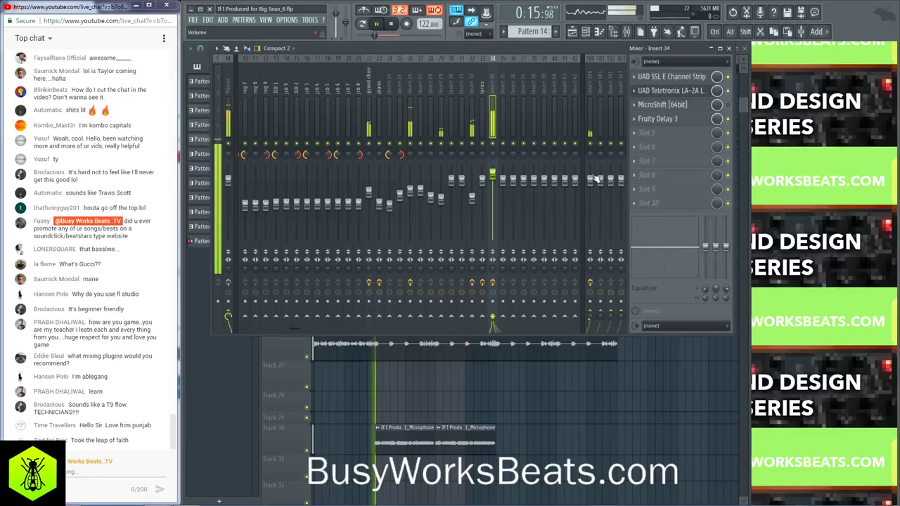
pyautogui.click(671, 91)
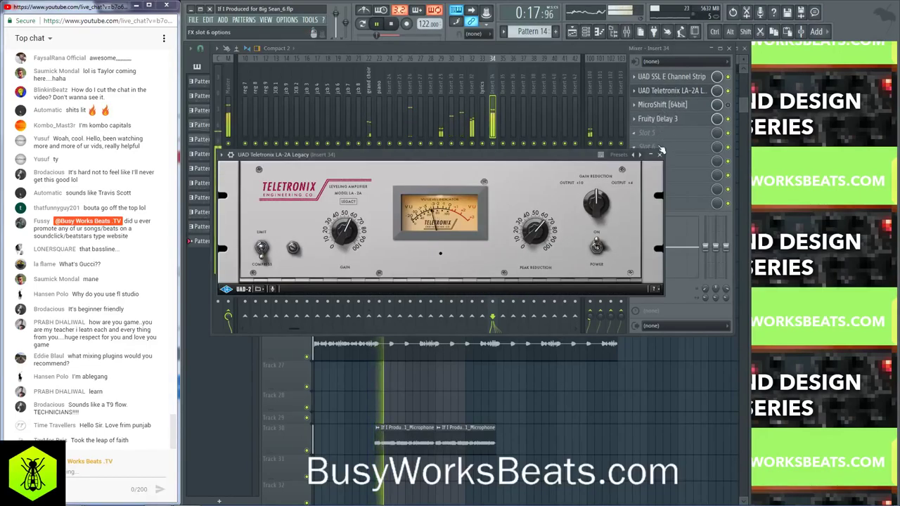
pyautogui.press('space')
# Step: Set the high-pass filter on Insert 34's SSL E Channel Strip to 96.3 Hz during playback and close the strip
pyautogui.click(669, 77)
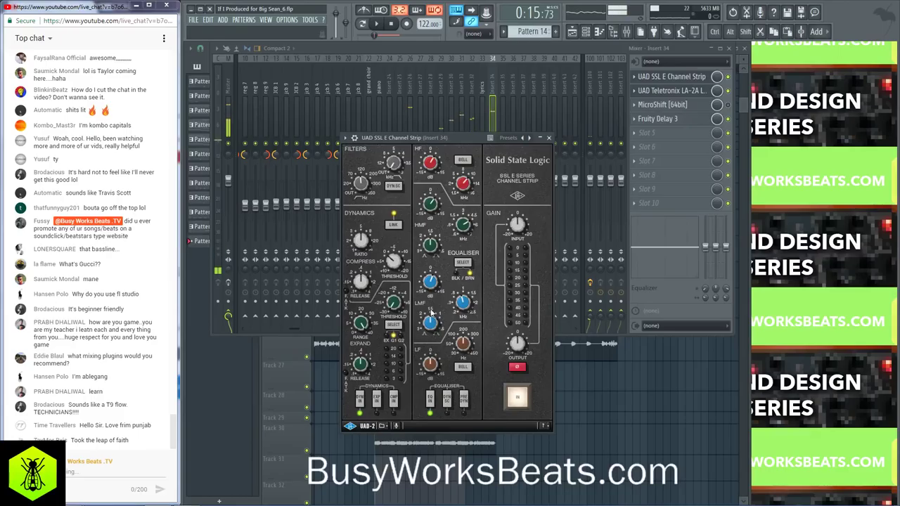
pyautogui.press('space')
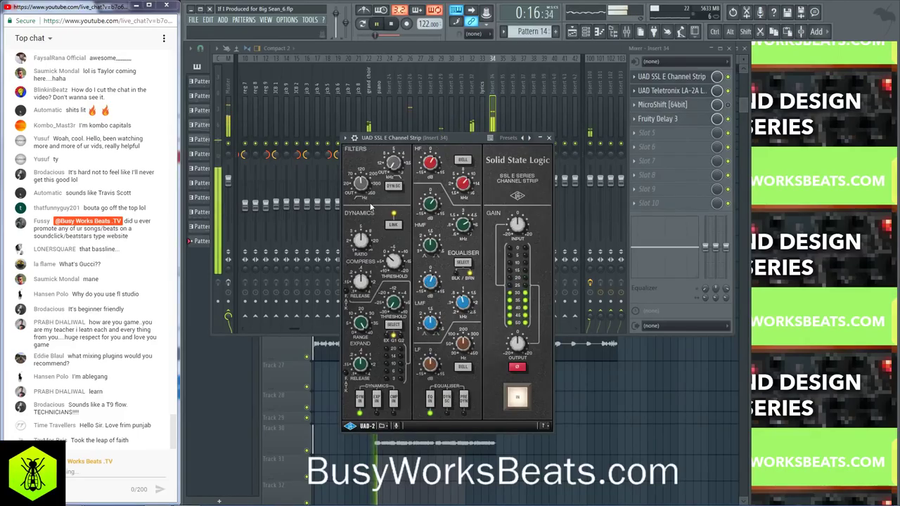
pyautogui.moveTo(359, 188); pyautogui.dragTo(364, 186)
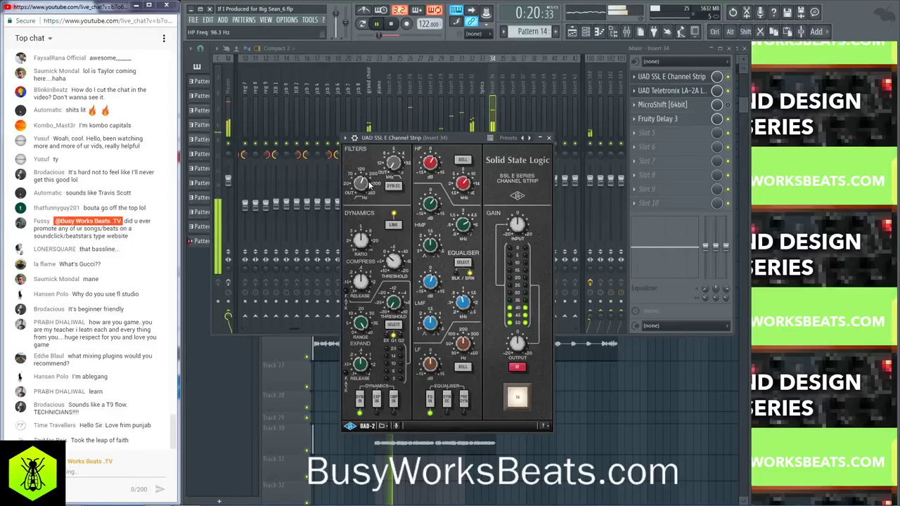
pyautogui.click(550, 138)
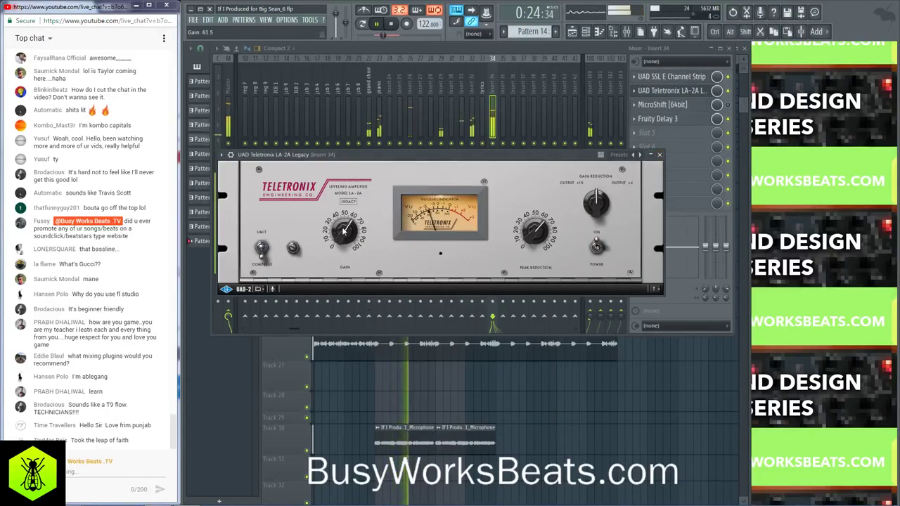
# Step: Leave the LA-2A's gain at 61.5, close its window and audition the loop briefly from the playlist
pyautogui.press('space')
pyautogui.click(655, 155)
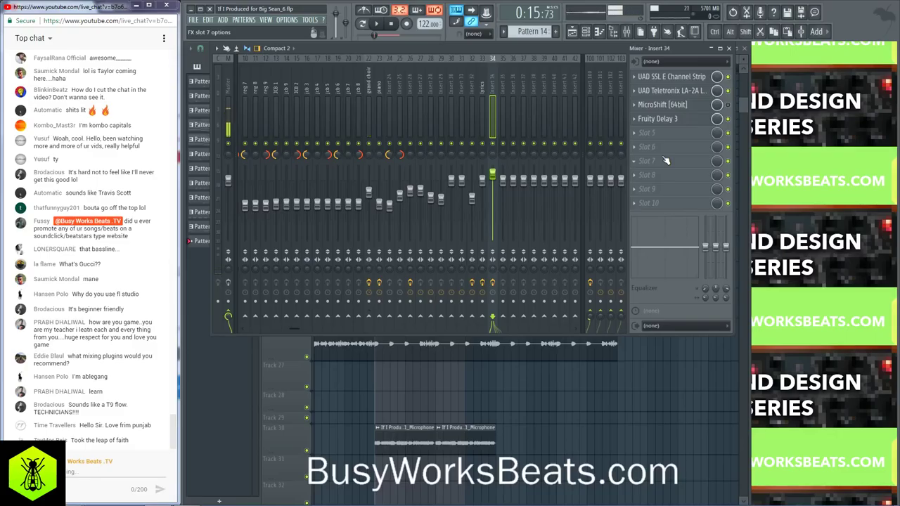
pyautogui.press('F9')
pyautogui.press('space')
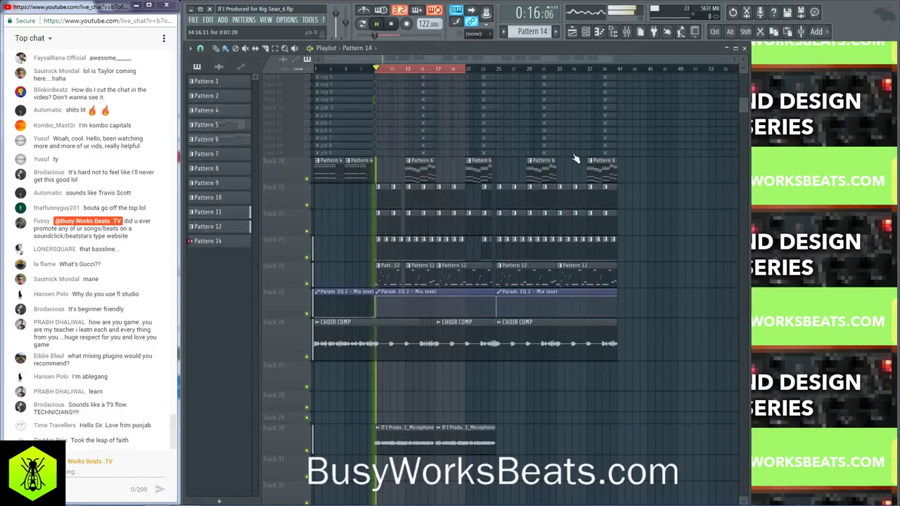
pyautogui.press('space')
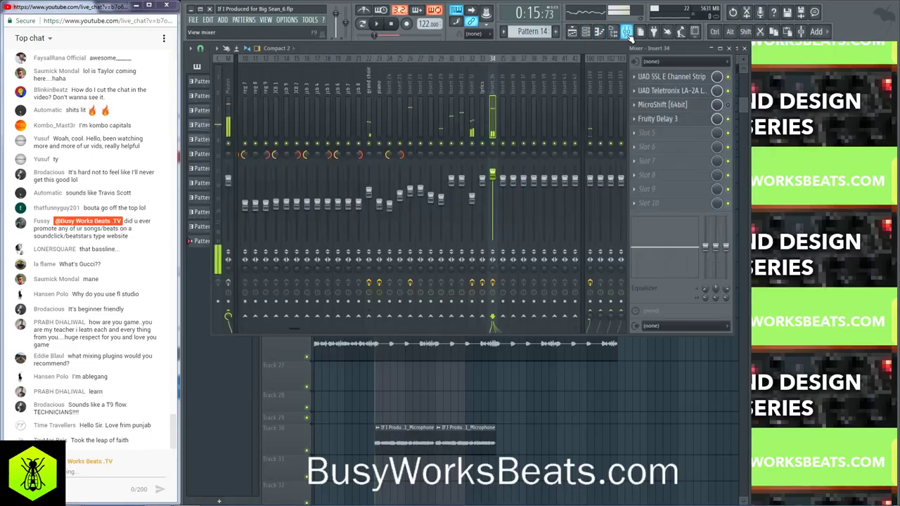
# Step: Recheck the LA-2A against the loop, close it and lower Insert 34's fader to the neighbouring inserts' level during playback
pyautogui.press('F9')
pyautogui.click(675, 92)
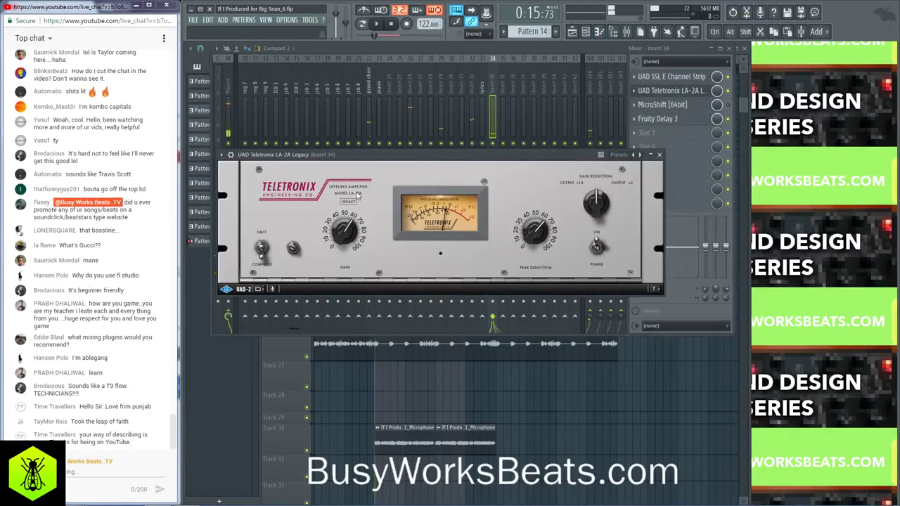
pyautogui.press('space')
pyautogui.press('space')
pyautogui.click(660, 154)
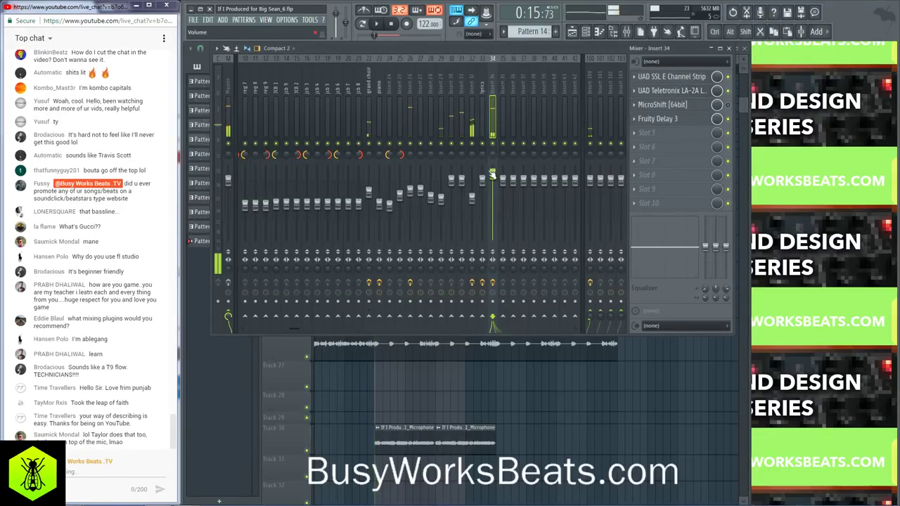
pyautogui.press('space')
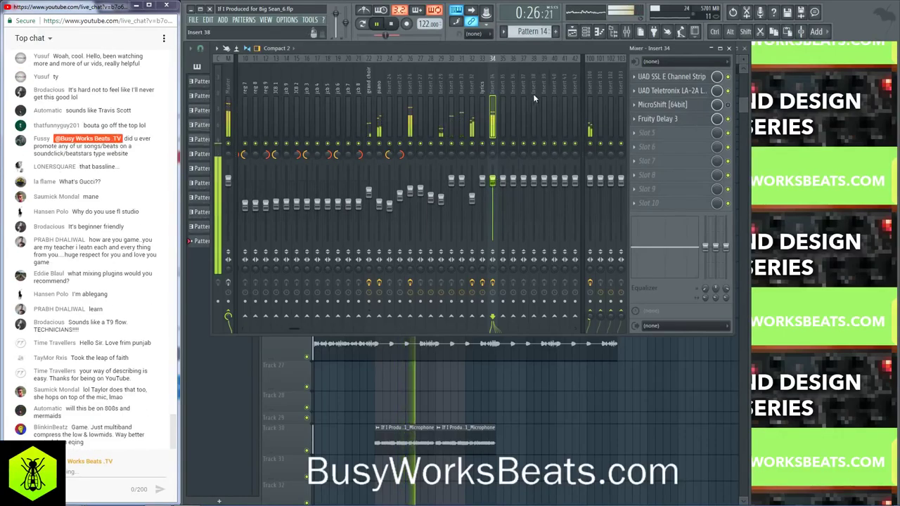
pyautogui.press('space')
# Step: Open Fruity Delay 3 on Insert 34 and set its delay time to 4.0 while auditioning the loop
pyautogui.click(698, 121)
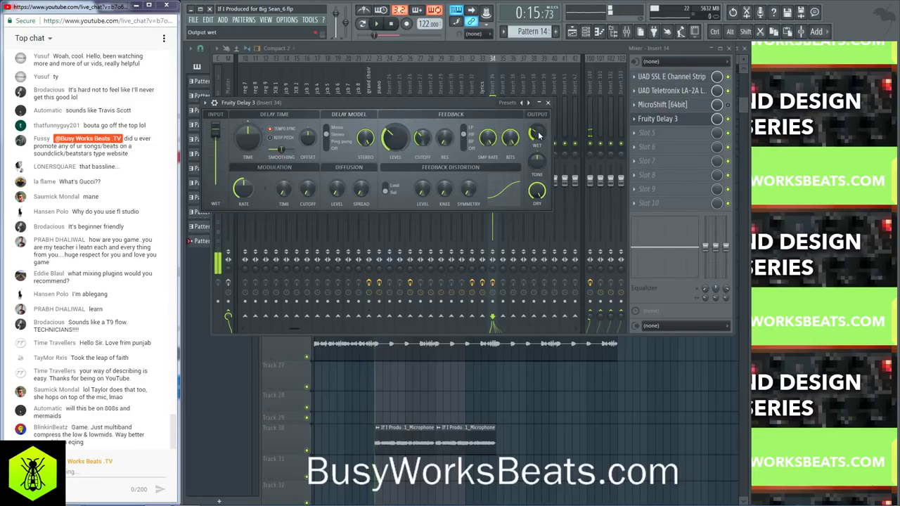
pyautogui.press('space')
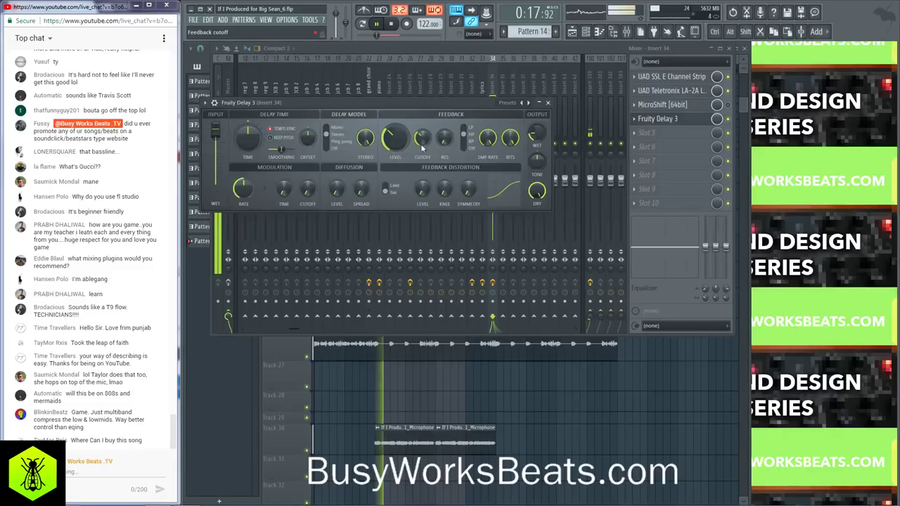
pyautogui.press('space')
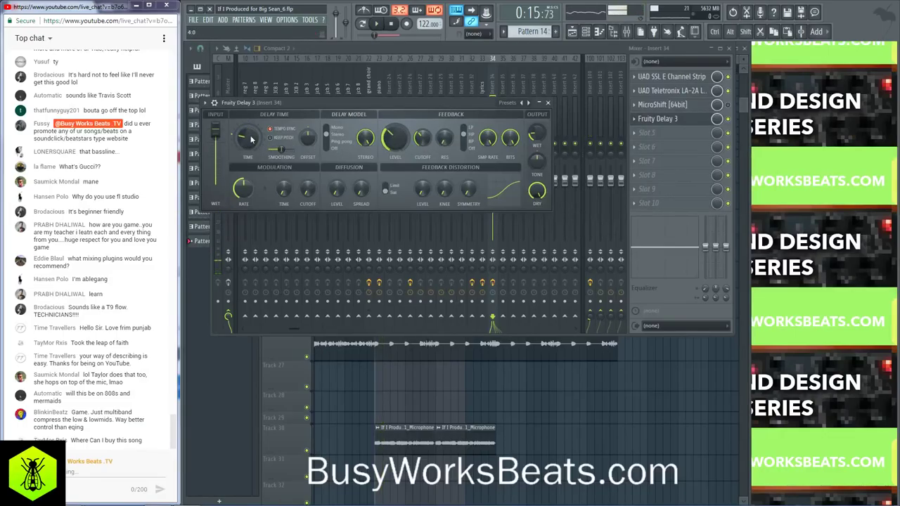
pyautogui.press('space')
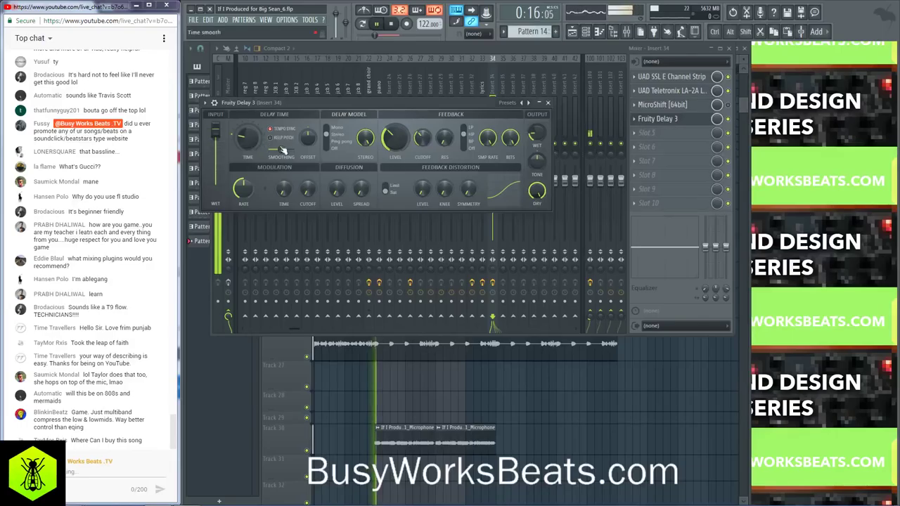
# Step: Reduce Fruity Delay 3's wet output to 12.8%, replay the loop and close the delay
pyautogui.press('space')
pyautogui.press('space')
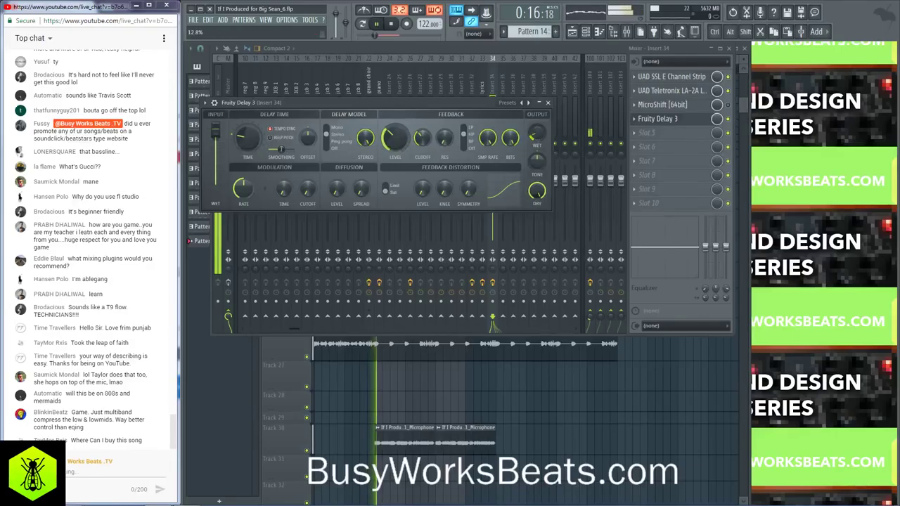
pyautogui.press('space')
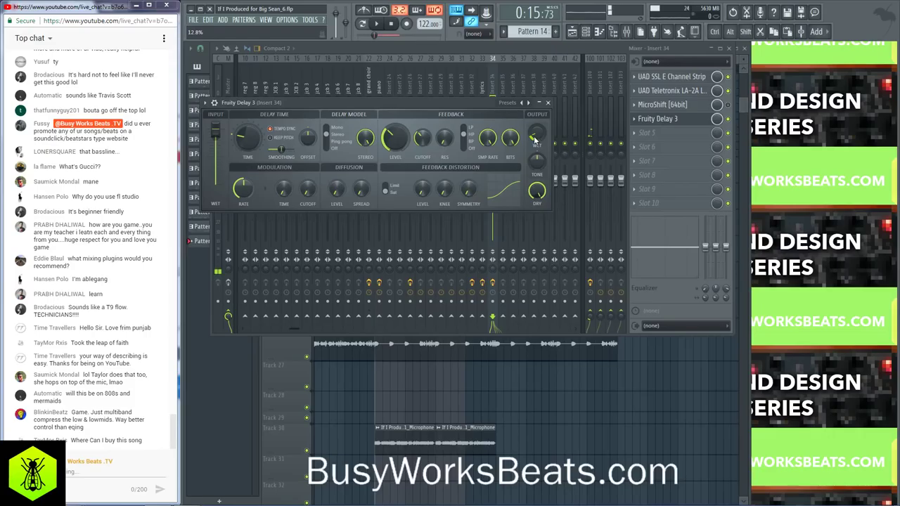
pyautogui.press('space')
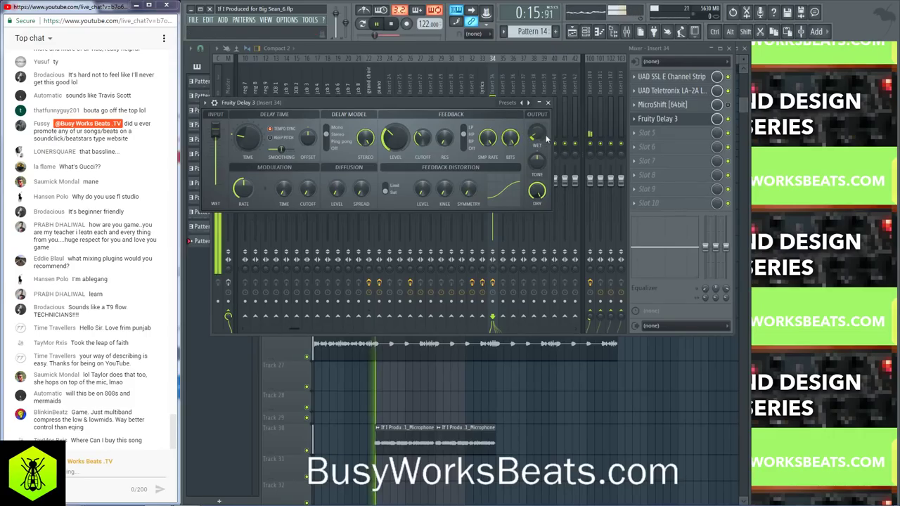
pyautogui.click(548, 103)
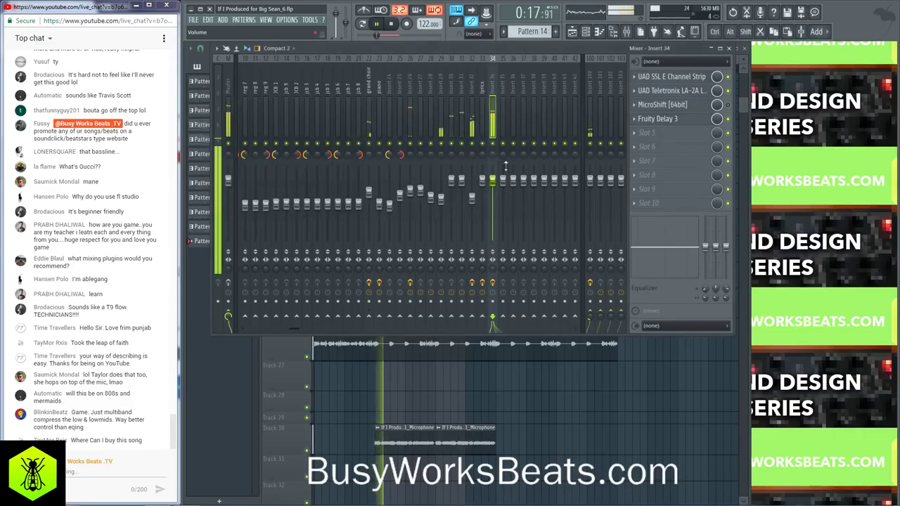
# Step: Replay the loop from its start and move Fruity Delay 3 down to slot 5 on Insert 34
pyautogui.press('space')
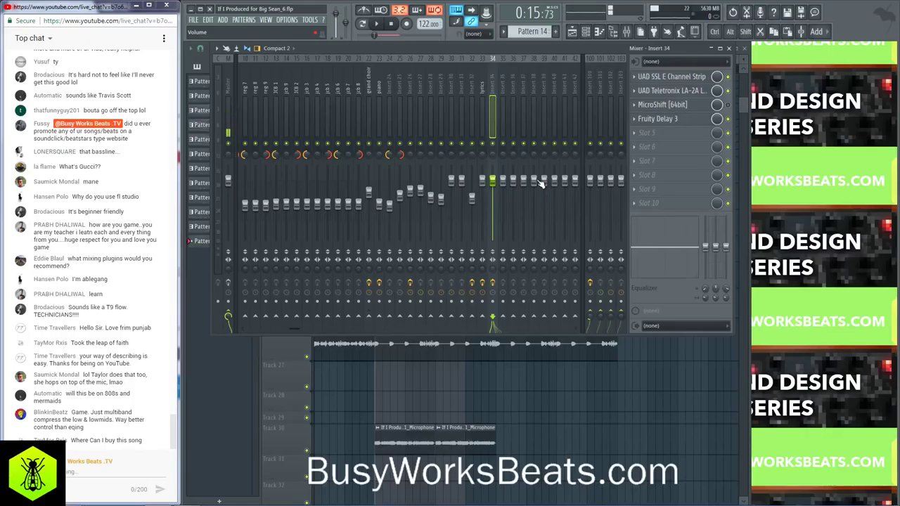
pyautogui.press('space')
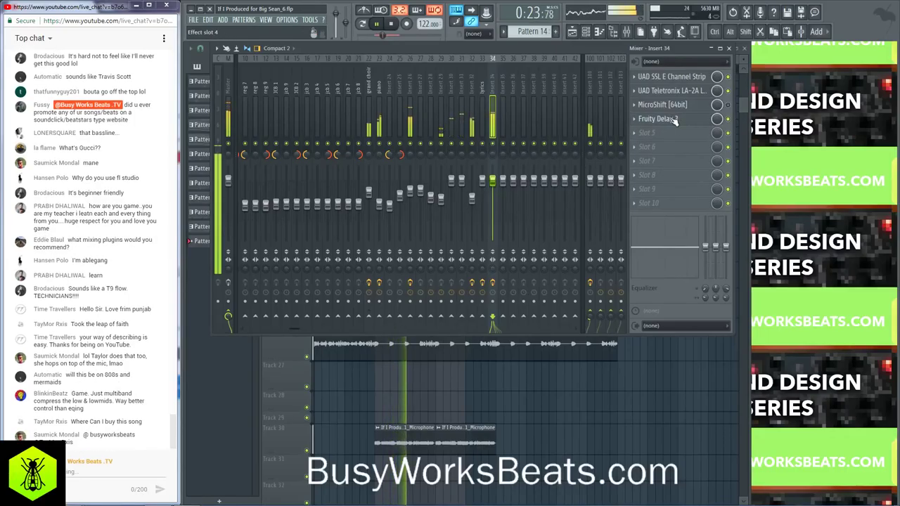
pyautogui.moveTo(675, 123); pyautogui.dragTo(664, 134)
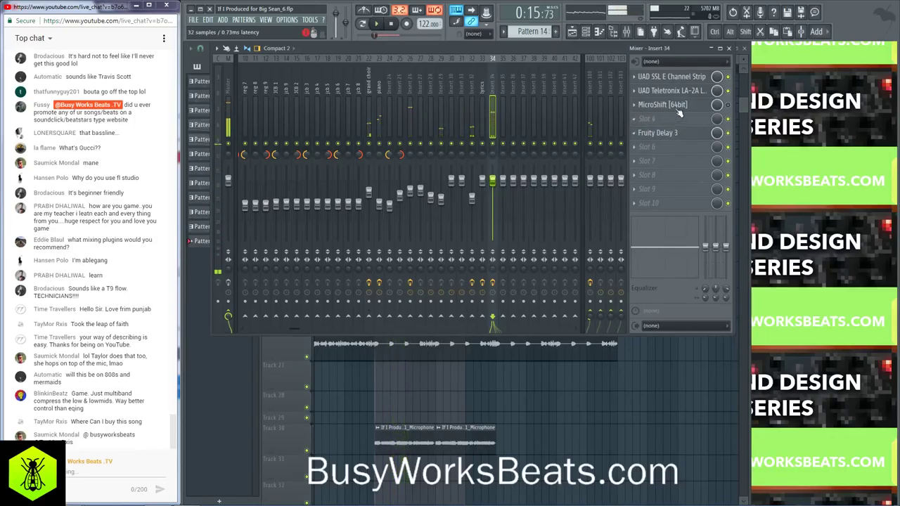
# Step: Replace MicroShift in slot 3 of Insert 34 with Doubler2 Stereo
pyautogui.click(638, 118)
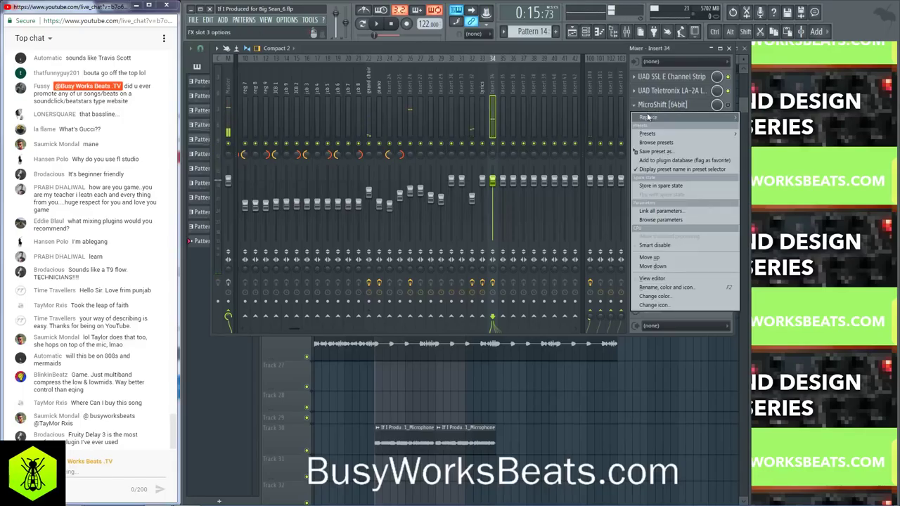
pyautogui.moveTo(646, 119)
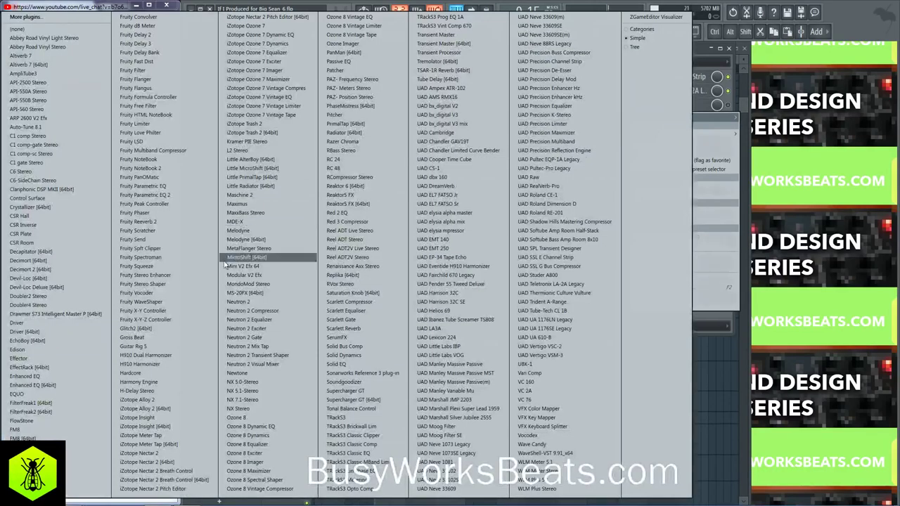
pyautogui.click(28, 295)
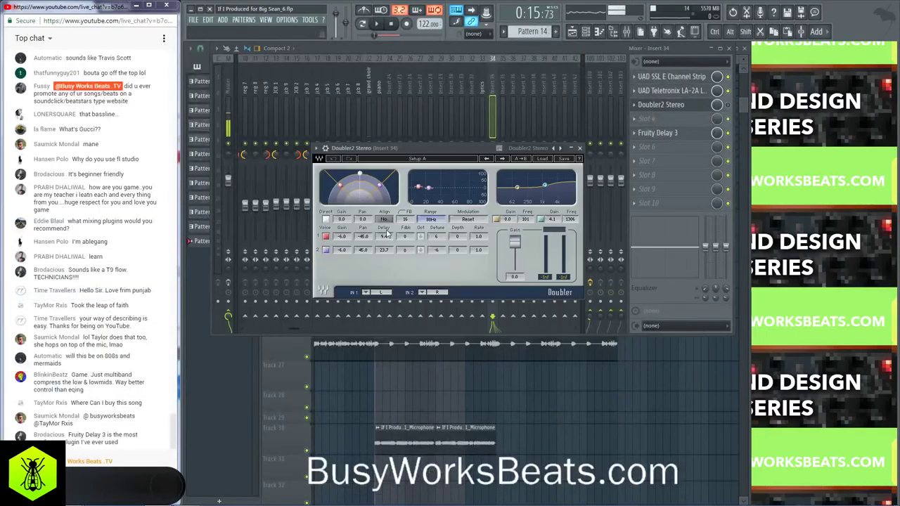
# Step: Set Doubler2's voice 1 gain to -14.4 and voice 2 gain to -15.0, enable slot 3 and audition the loop
pyautogui.moveTo(341, 236); pyautogui.dragTo(342, 252)
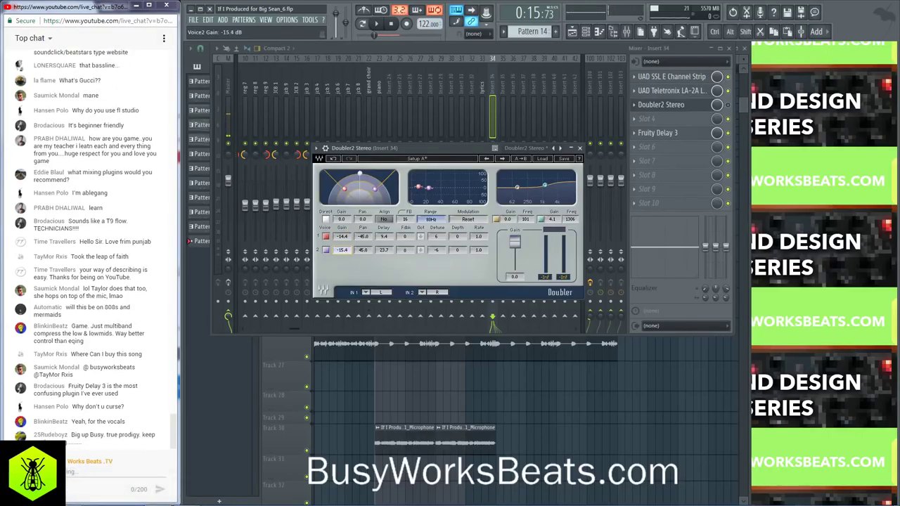
pyautogui.click(729, 105)
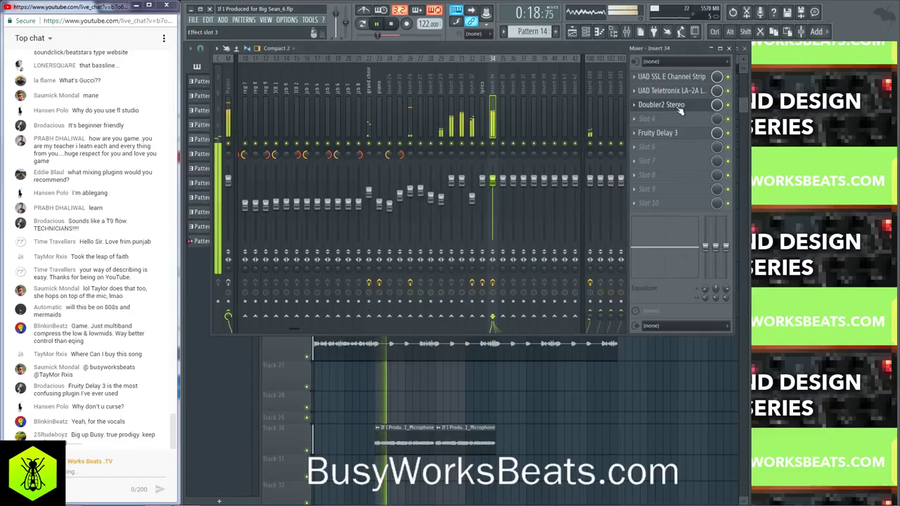
pyautogui.press('space')
# Step: Reopen Doubler2, lower voice 1 gain to -17.0 and voice 2 gain to -16.8, play the loop and close it
pyautogui.click(680, 106)
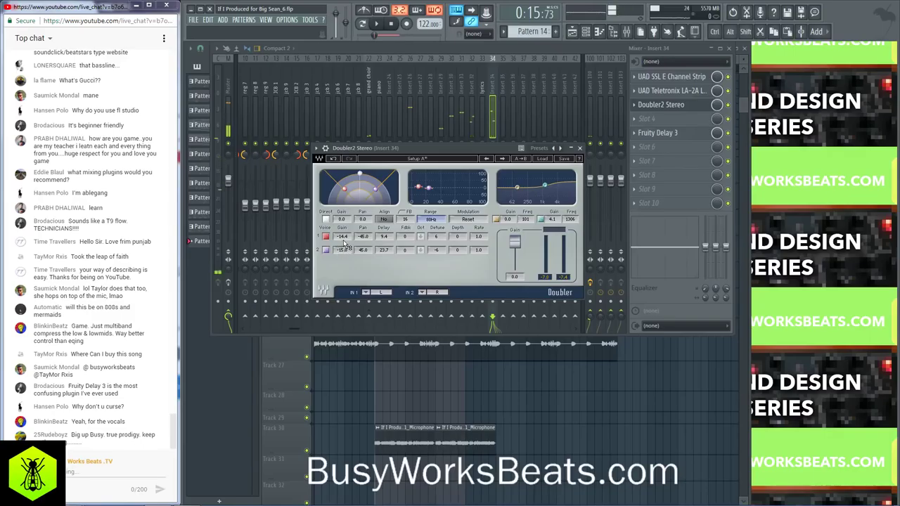
pyautogui.click(343, 241)
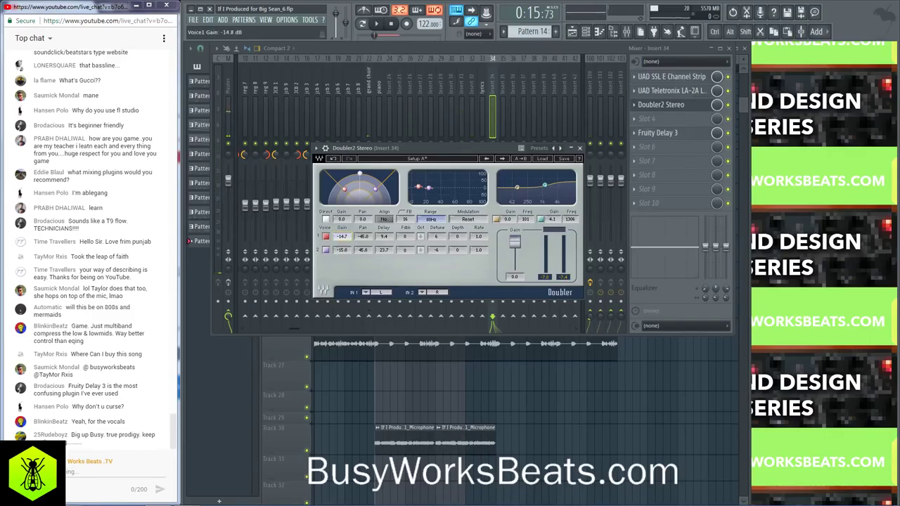
pyautogui.moveTo(342, 249); pyautogui.dragTo(342, 254)
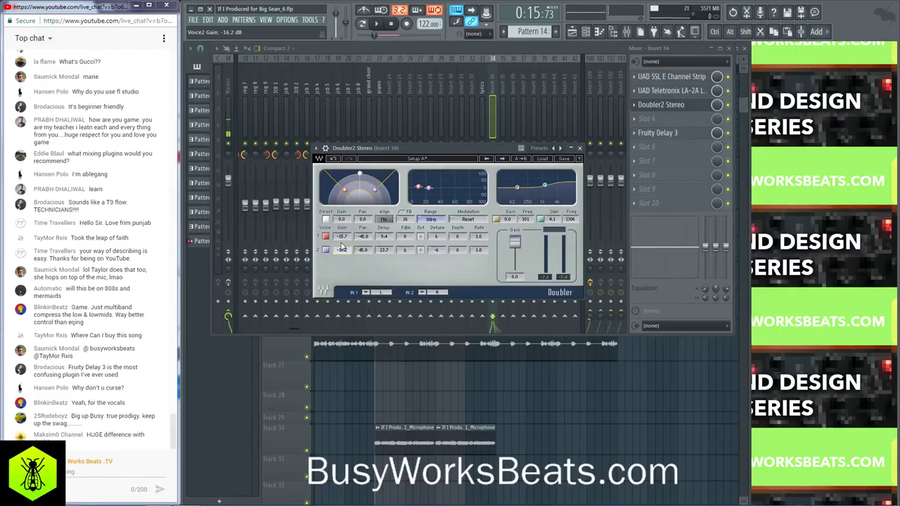
pyautogui.moveTo(342, 248); pyautogui.dragTo(342, 255)
pyautogui.press('space')
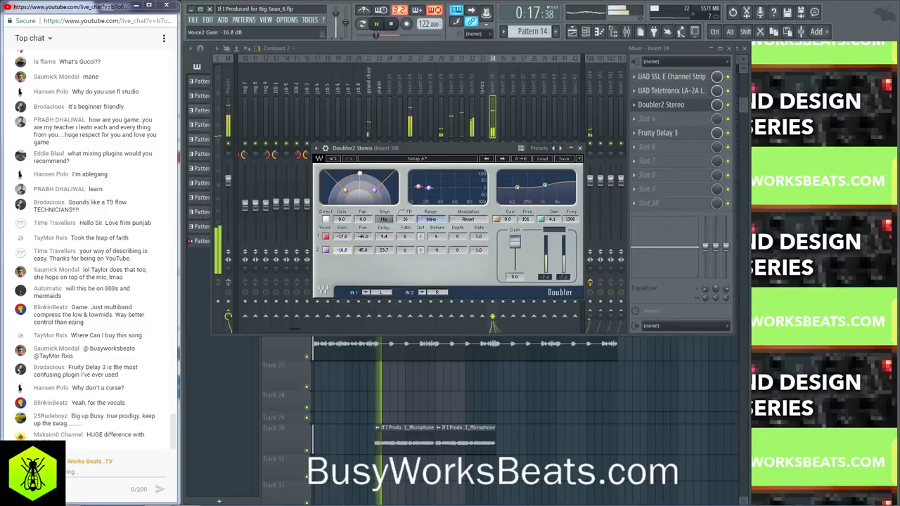
pyautogui.click(579, 148)
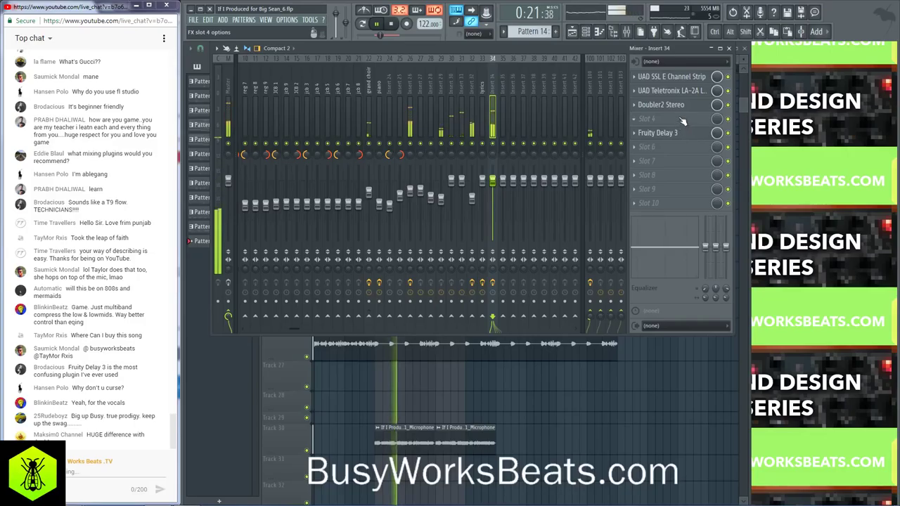
# Step: Move Fruity Delay 3 up to slot 4 on Insert 34 and replay the loop with the mixer shown
pyautogui.press('space')
pyautogui.moveTo(682, 122); pyautogui.dragTo(683, 123)
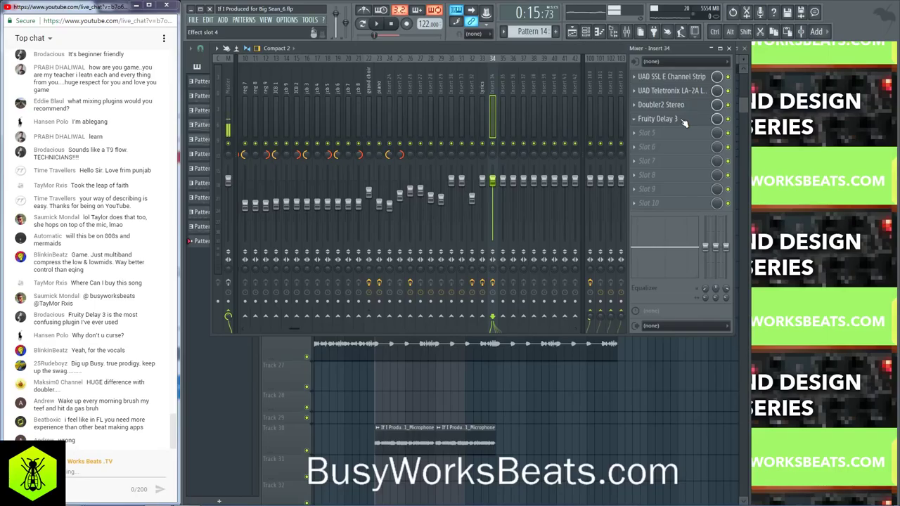
pyautogui.click(638, 416)
pyautogui.press('space')
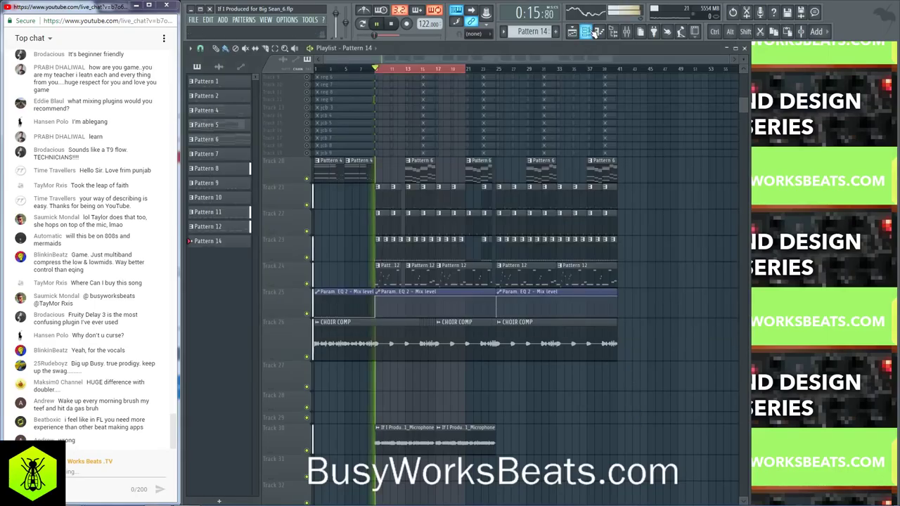
pyautogui.click(626, 32)
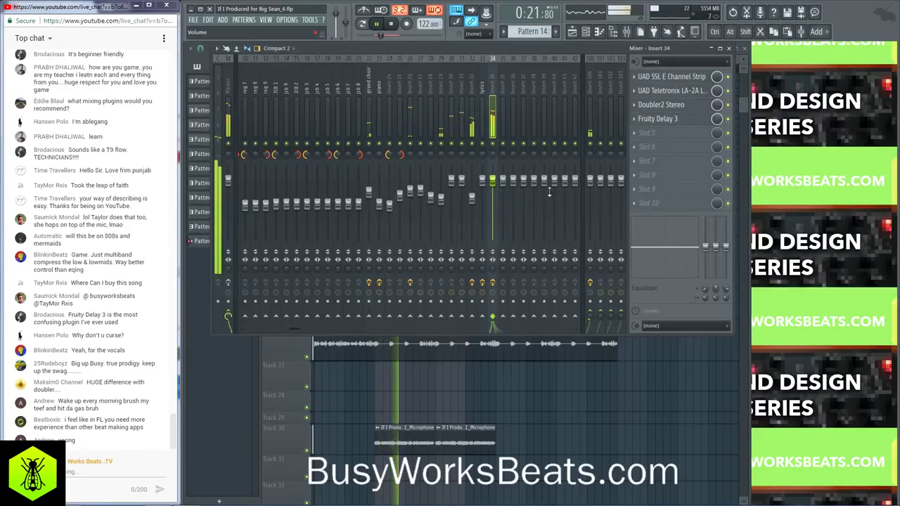
# Step: Audition the loop, check the Altiverb 7 reverb settings on Insert 100 and return to Insert 34
pyautogui.click(594, 91)
pyautogui.click(487, 85)
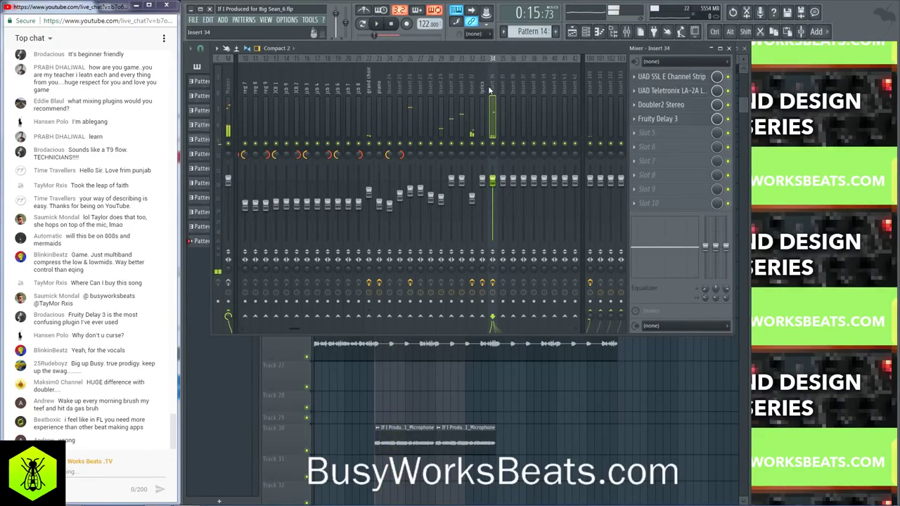
pyautogui.press('space')
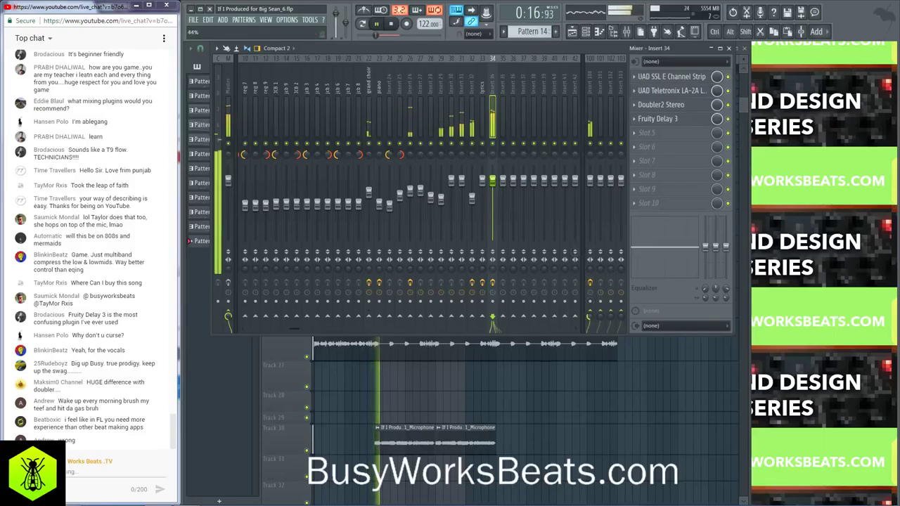
pyautogui.click(592, 121)
pyautogui.click(657, 76)
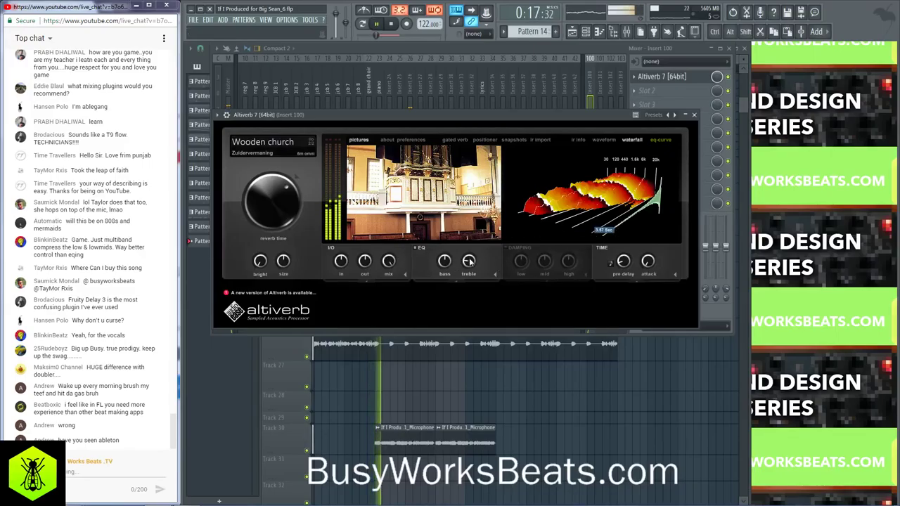
pyautogui.click(694, 115)
pyautogui.click(494, 85)
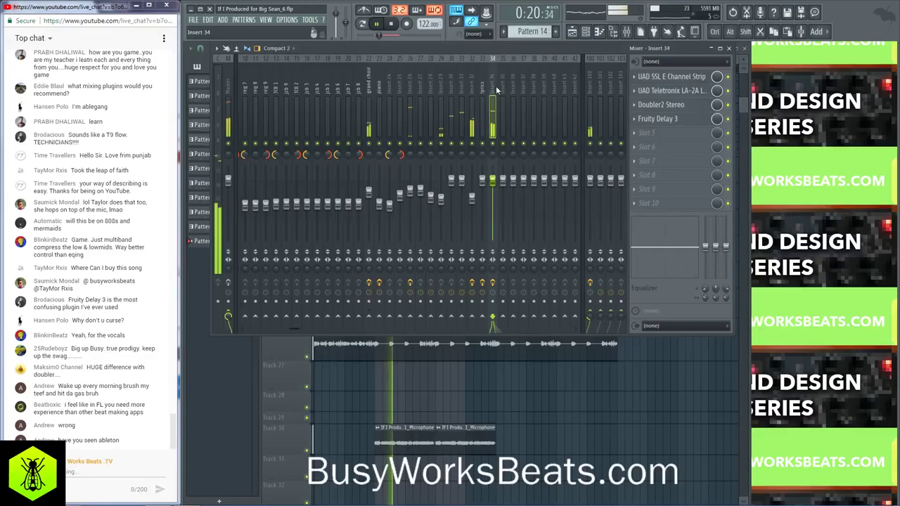
# Step: Check the effects on Insert 32 against the loop and reselect Insert 34
pyautogui.click(471, 185)
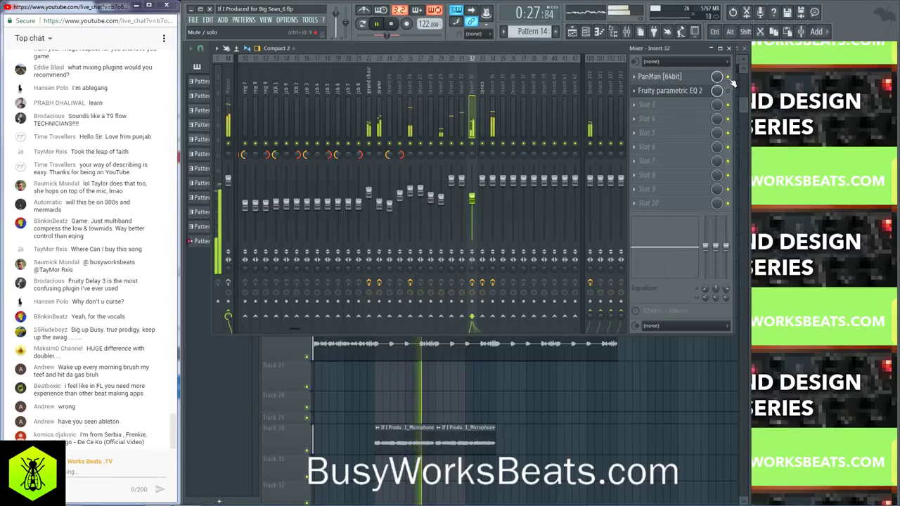
pyautogui.press('space')
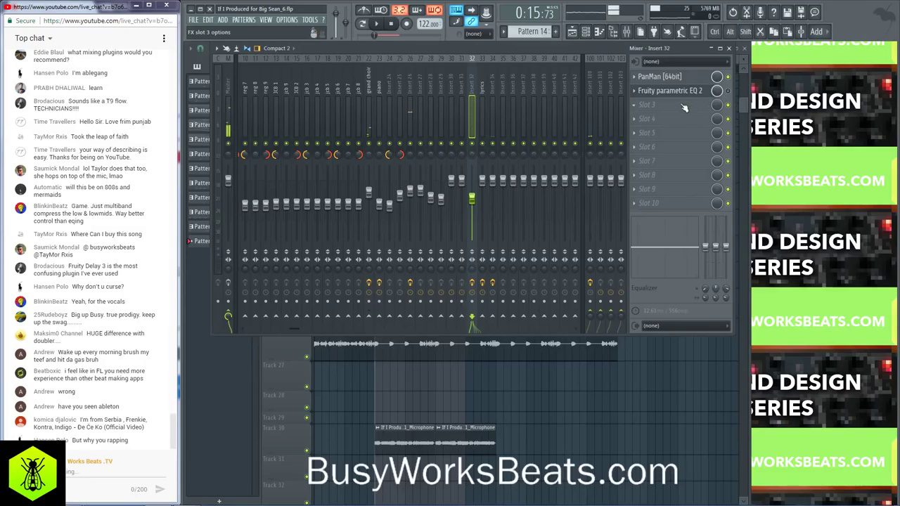
pyautogui.press('space')
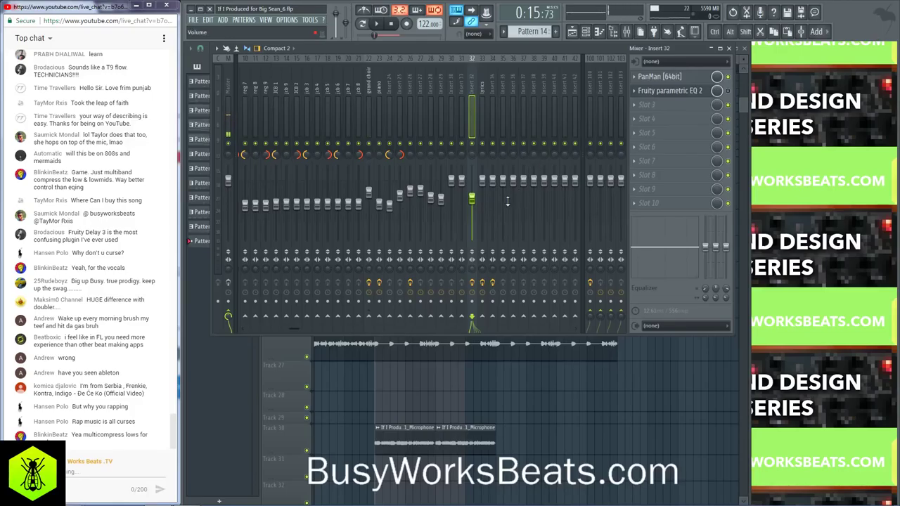
pyautogui.click(495, 100)
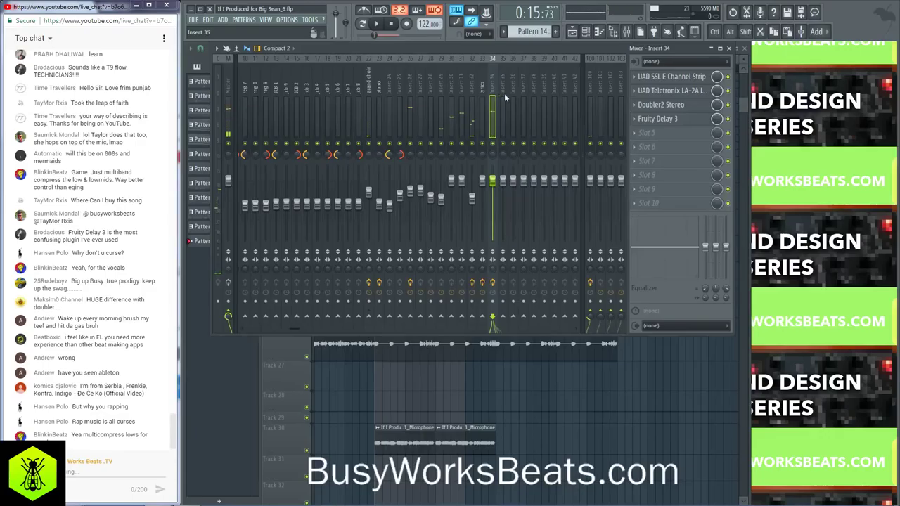
# Step: Reorder Insert 34 so UAD SSL E Channel Strip follows UAD Teletronix LA-2A, and close the channel strip window
pyautogui.press('F9')
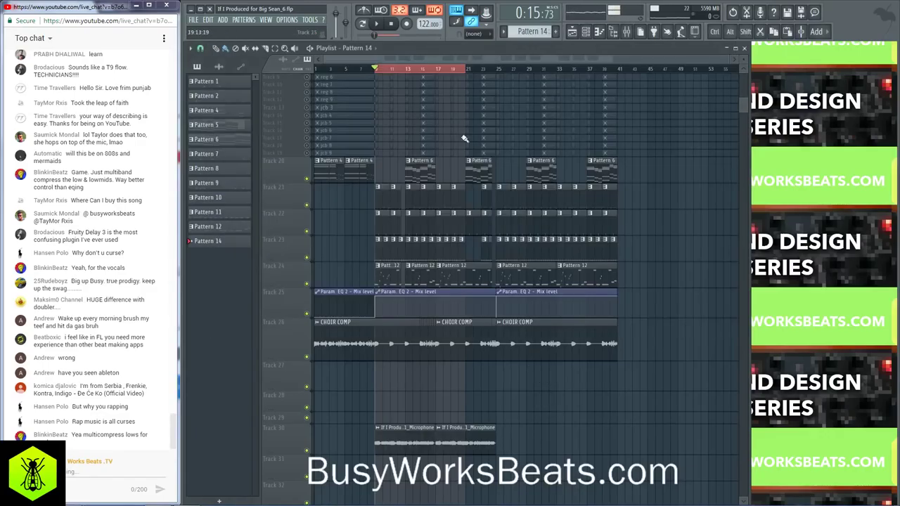
pyautogui.press('F9')
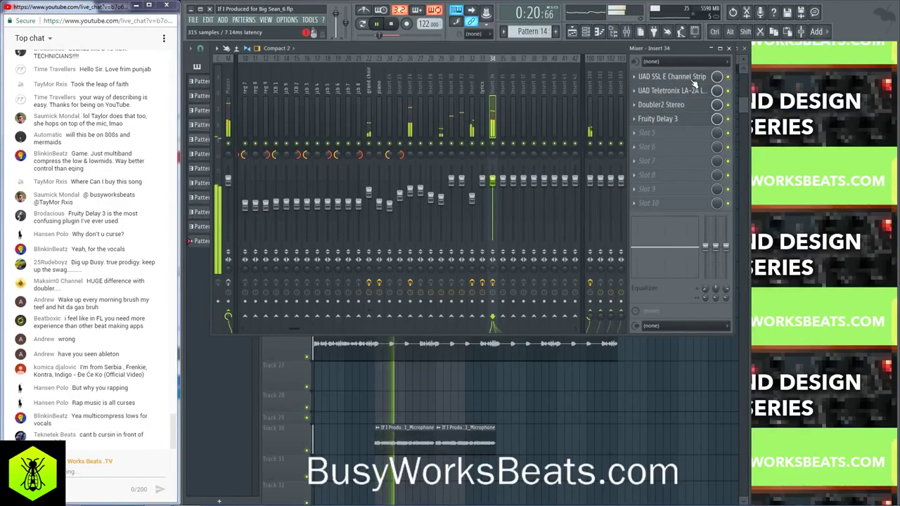
pyautogui.moveTo(675, 78); pyautogui.dragTo(694, 93)
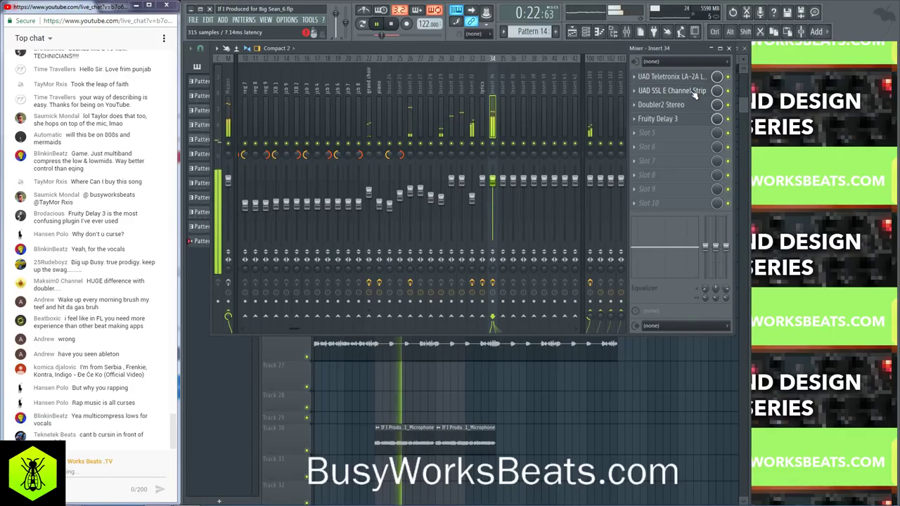
pyautogui.moveTo(694, 92); pyautogui.dragTo(695, 79)
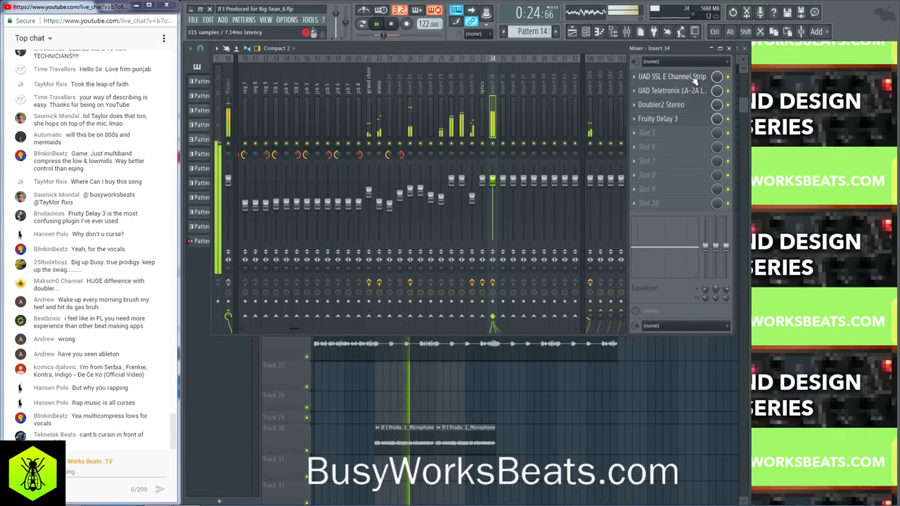
pyautogui.click(691, 78)
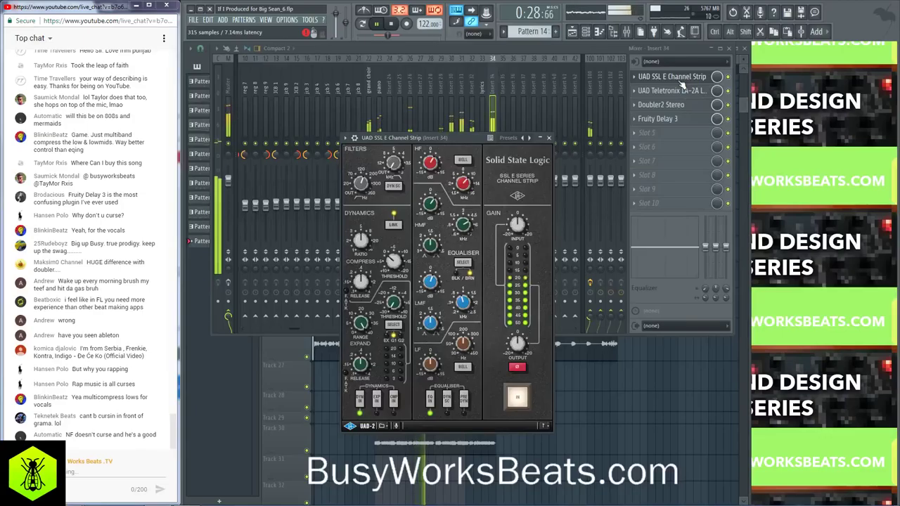
pyautogui.moveTo(680, 80); pyautogui.dragTo(681, 91)
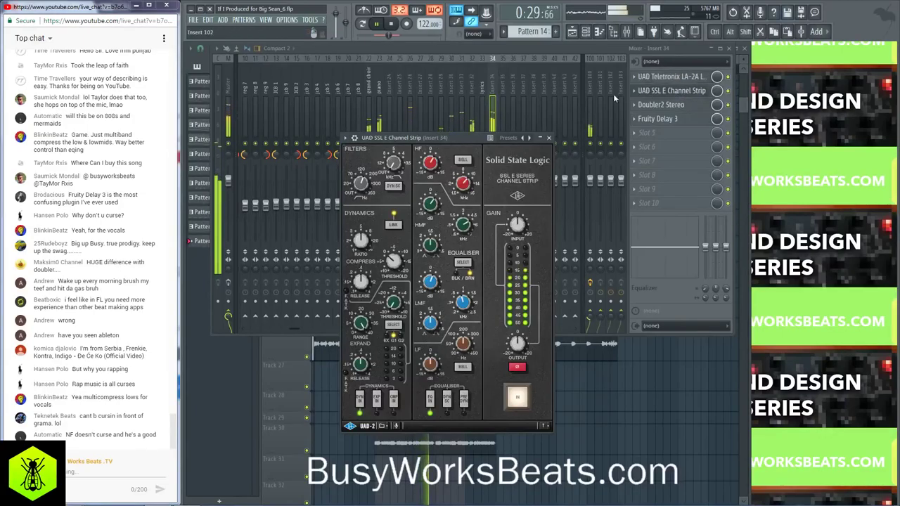
pyautogui.click(548, 138)
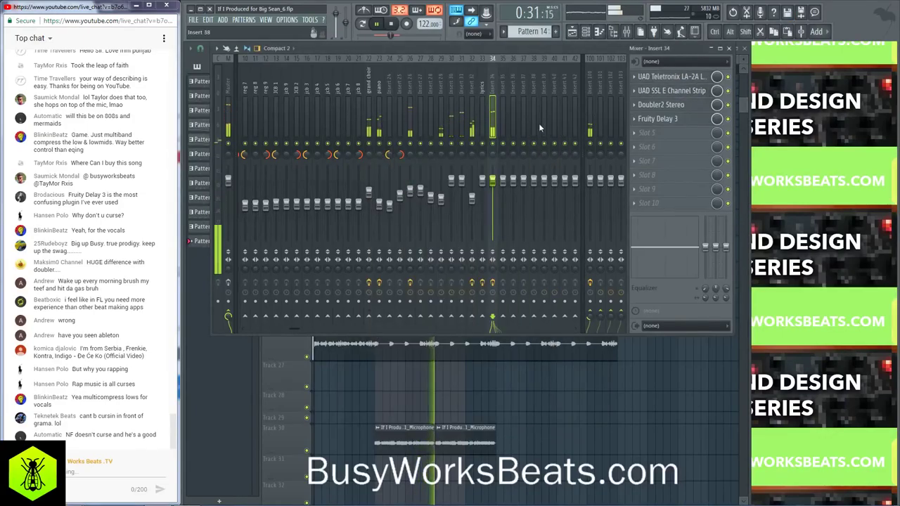
# Step: Mute the second microphone clip on Track 30, replay the loop and return to the mixer
pyautogui.click(516, 357)
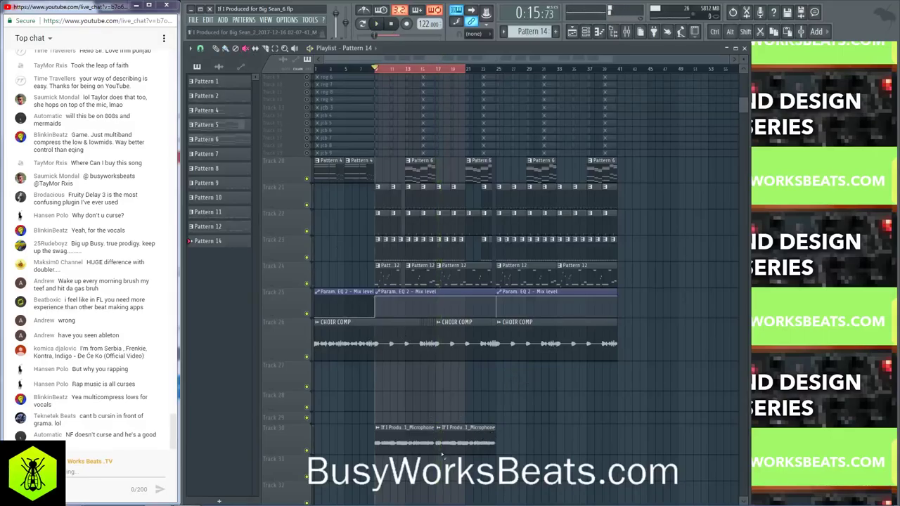
pyautogui.press('space')
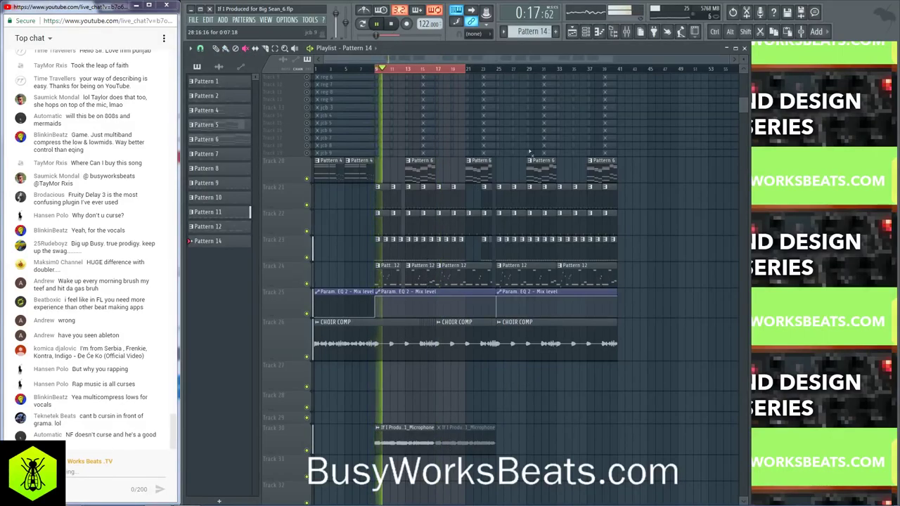
pyautogui.press('F9')
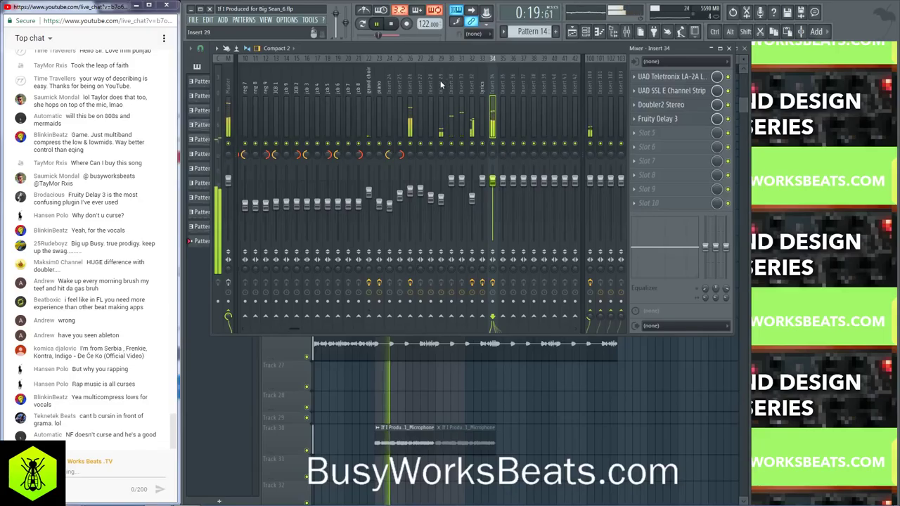
# Step: Inspect the Fruity soft clipper and Fruity parametric EQ 2 on Insert 26, then select the lyrics track
pyautogui.click(409, 84)
pyautogui.press('space')
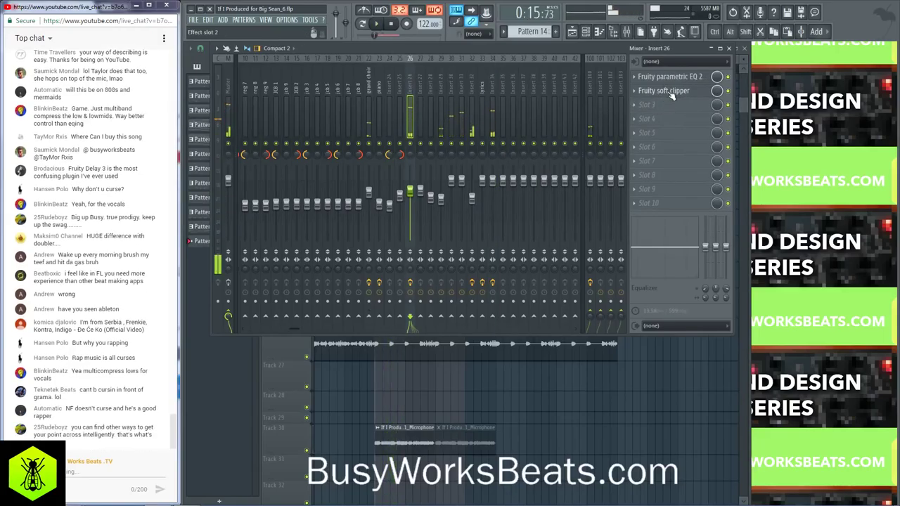
pyautogui.click(665, 91)
pyautogui.click(671, 77)
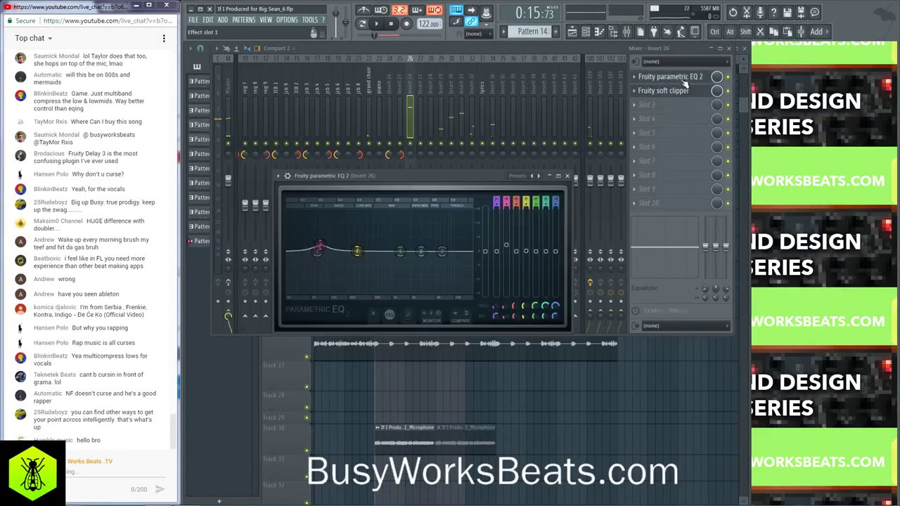
pyautogui.click(482, 85)
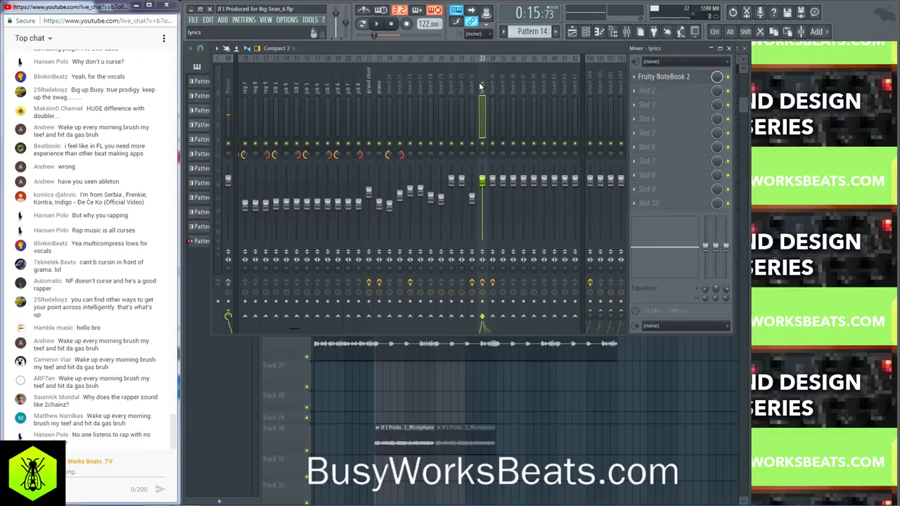
# Step: Replay the loop from its start with Insert 34 selected in the mixer, then stop playback
pyautogui.press('F9')
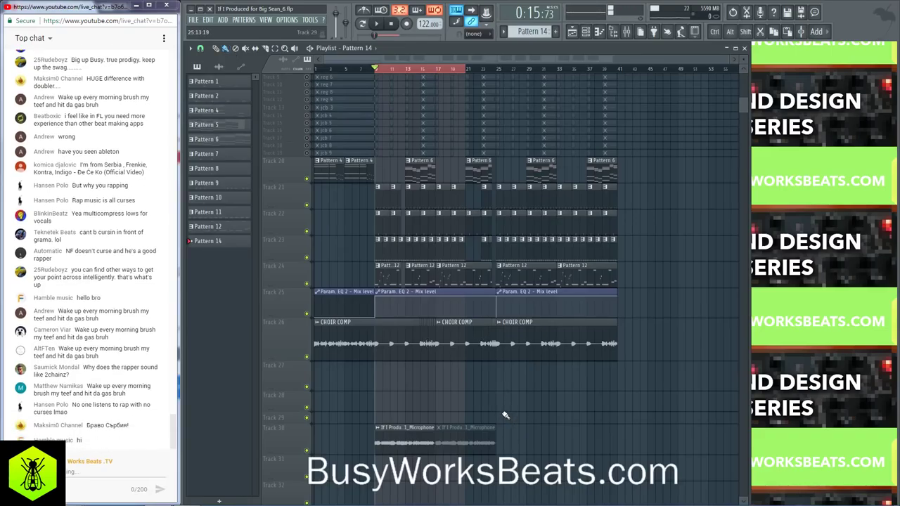
pyautogui.press('space')
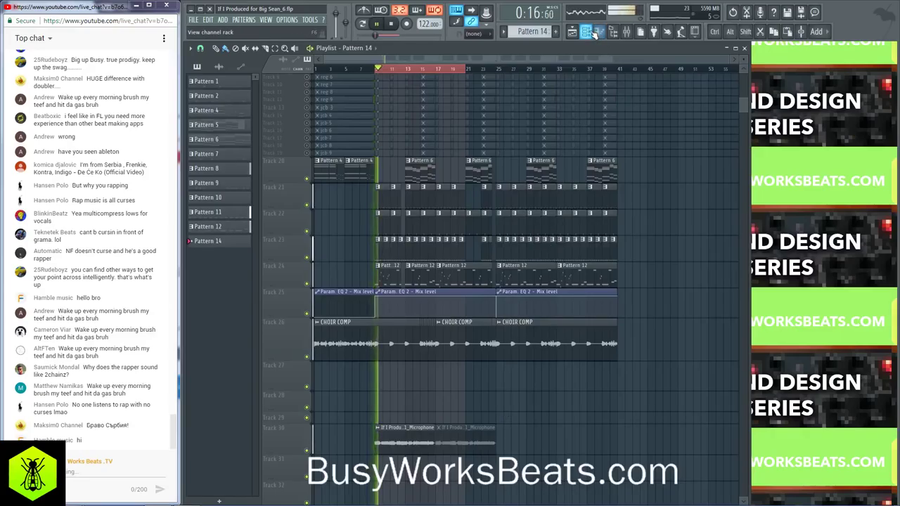
pyautogui.press('F9')
pyautogui.click(492, 87)
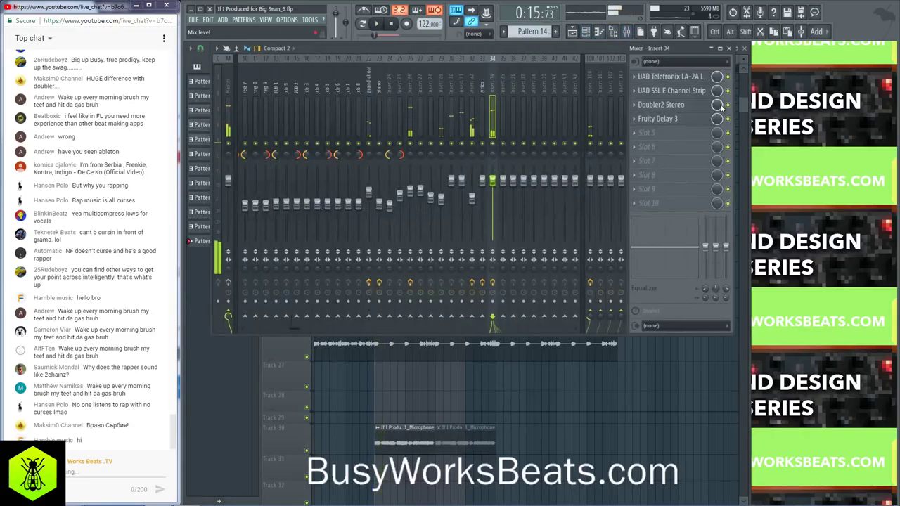
pyautogui.press('space')
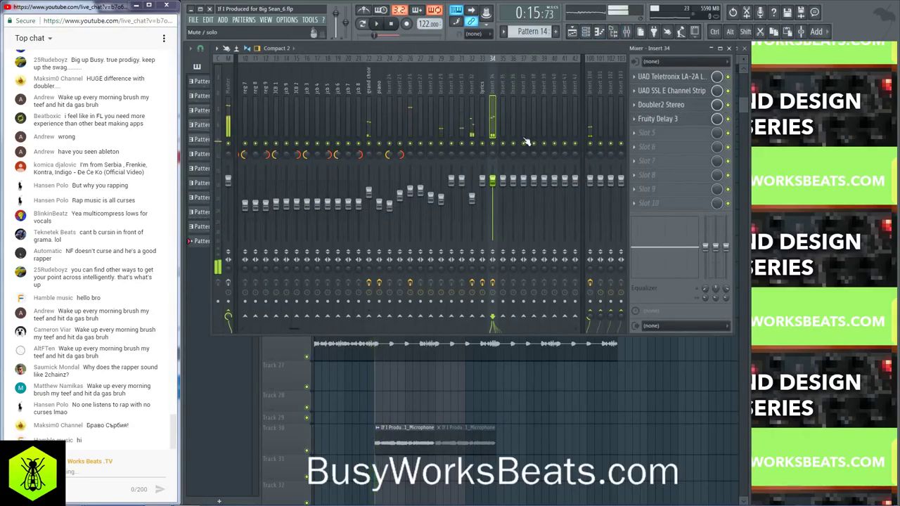
# Step: Try Ozone 8 Imager in slot 5 of Insert 34 with Fruity Delay 3 disabled, audition the loop and close the plugin
pyautogui.click(644, 138)
pyautogui.click(267, 460)
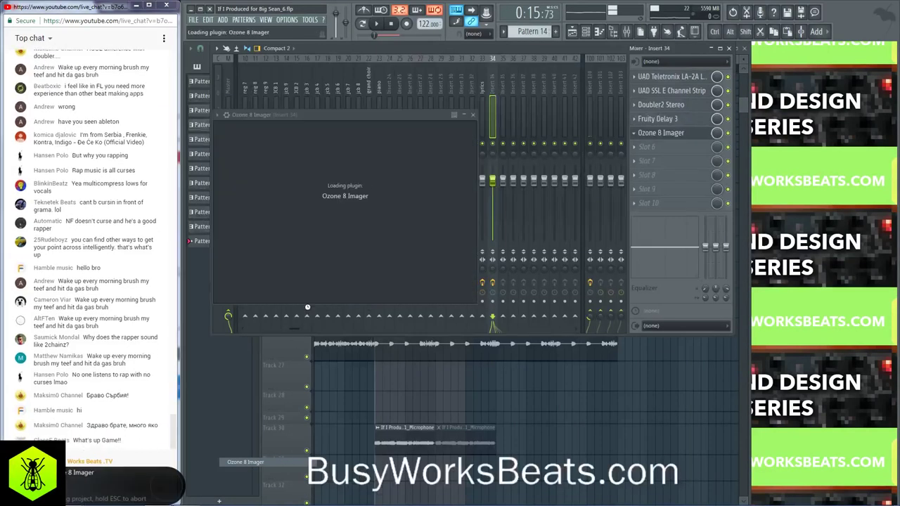
pyautogui.click(608, 274)
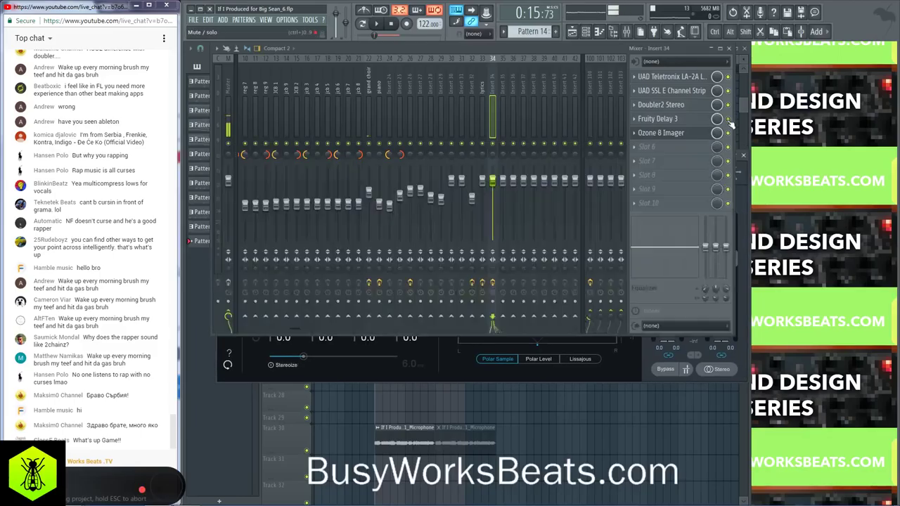
pyautogui.press('space')
pyautogui.click(626, 364)
pyautogui.press('space')
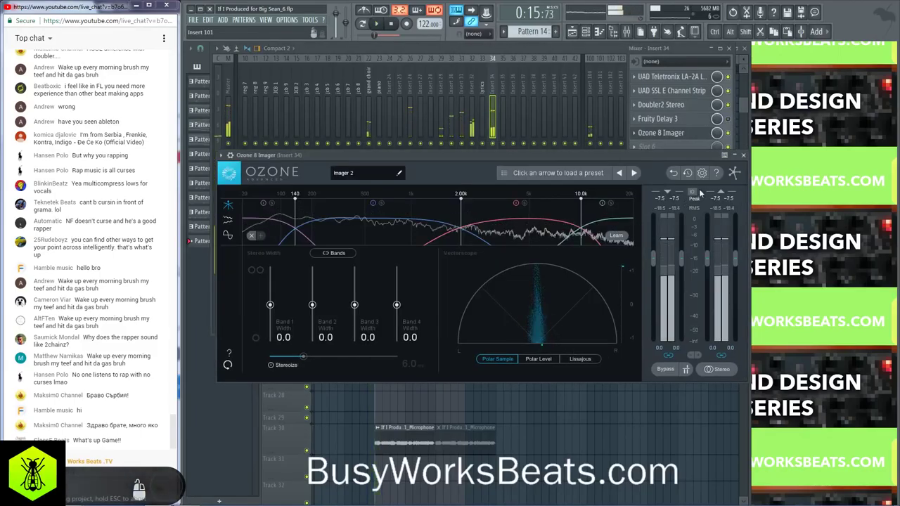
pyautogui.click(743, 156)
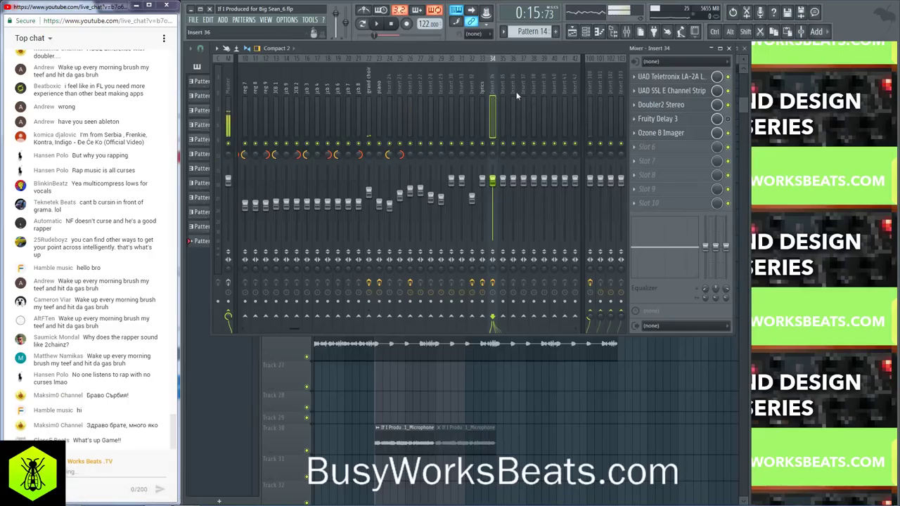
# Step: Remove Ozone 8 Imager from slot 5, re-enable Fruity Delay 3 and lower Insert 34's volume to about -1.8 dB while playing the loop
pyautogui.click(648, 134)
pyautogui.moveTo(654, 144)
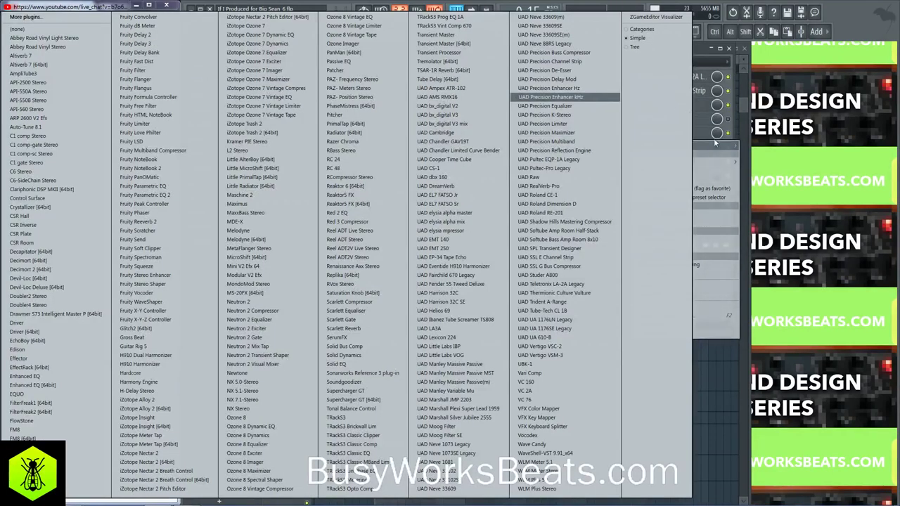
pyautogui.click(97, 30)
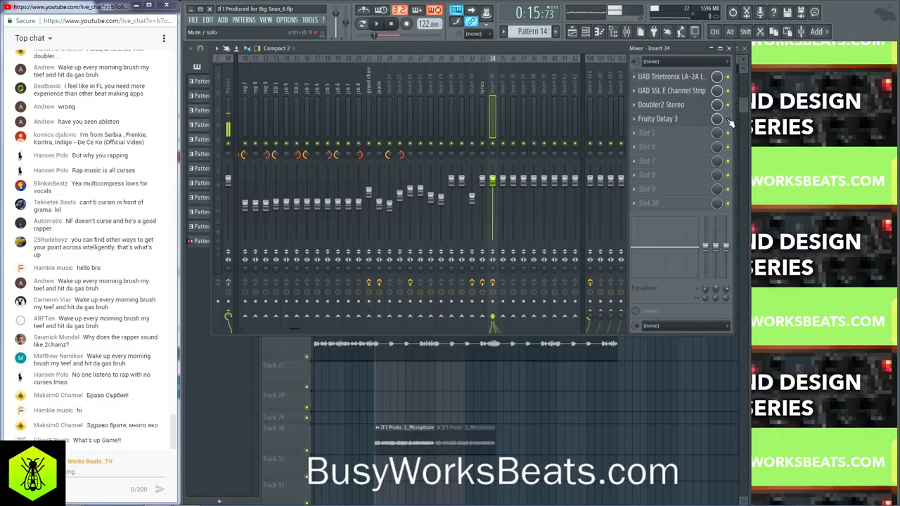
pyautogui.press('space')
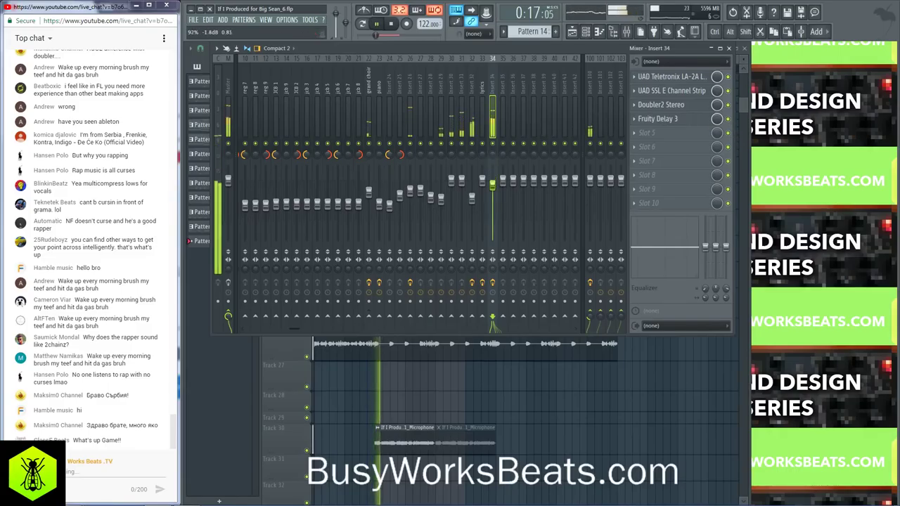
# Step: Lower Insert 34's volume slightly further and reset its stereo separation while the loop plays
pyautogui.moveTo(492, 180); pyautogui.dragTo(499, 234)
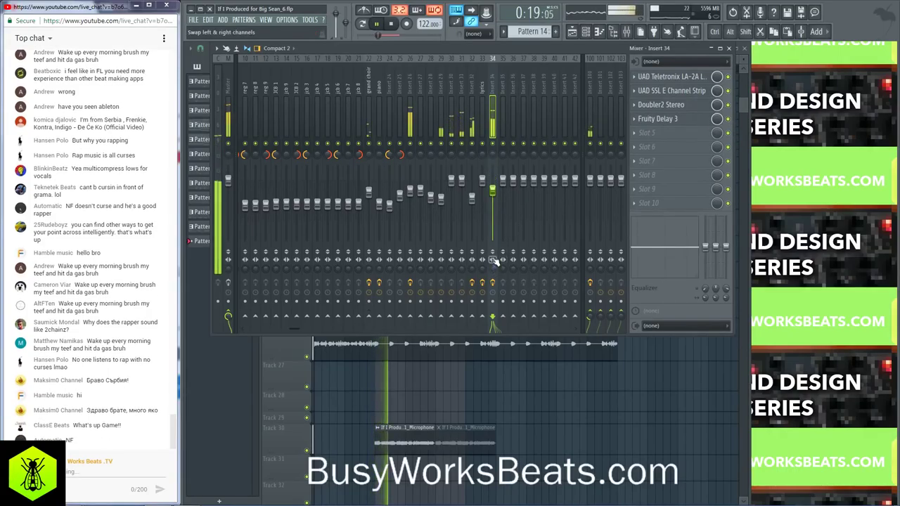
pyautogui.rightClick(496, 266)
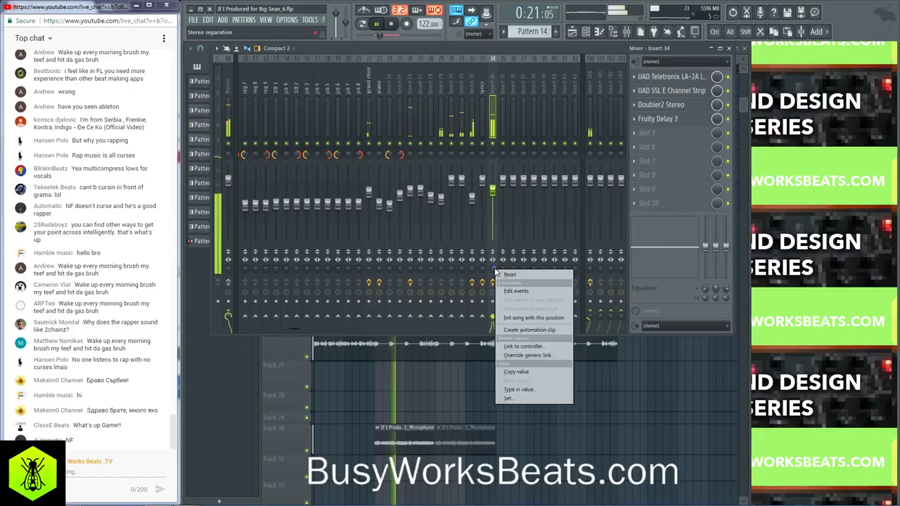
pyautogui.click(501, 275)
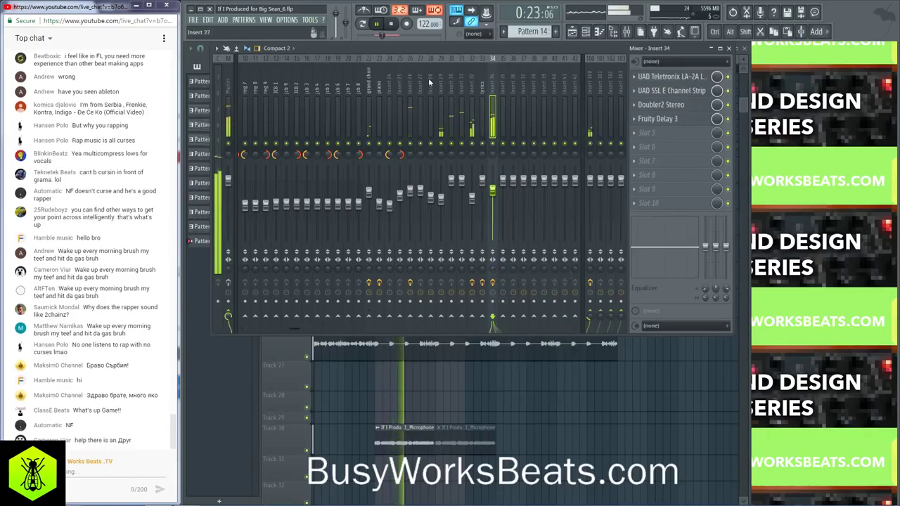
# Step: Select the lyrics mixer track and bring its off-screen Fruity NoteBook 2 window into view
pyautogui.click(386, 89)
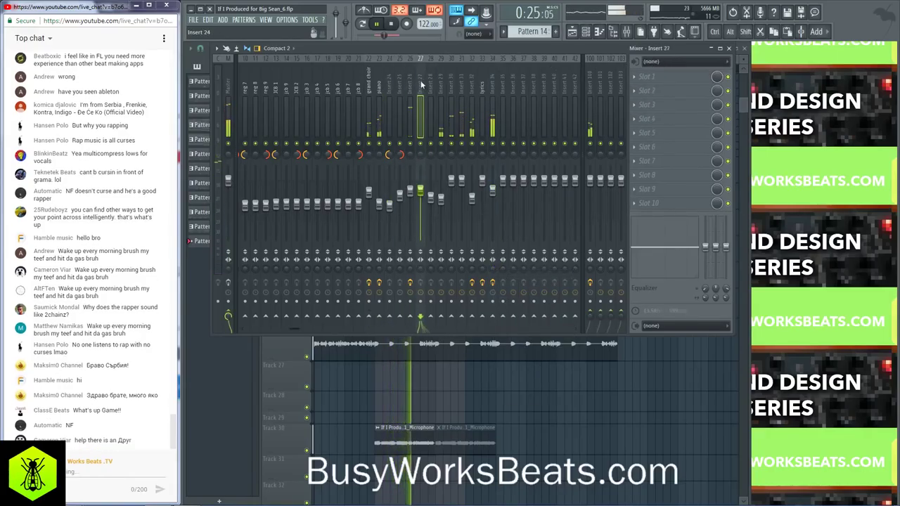
pyautogui.click(410, 81)
pyautogui.click(491, 75)
pyautogui.click(478, 75)
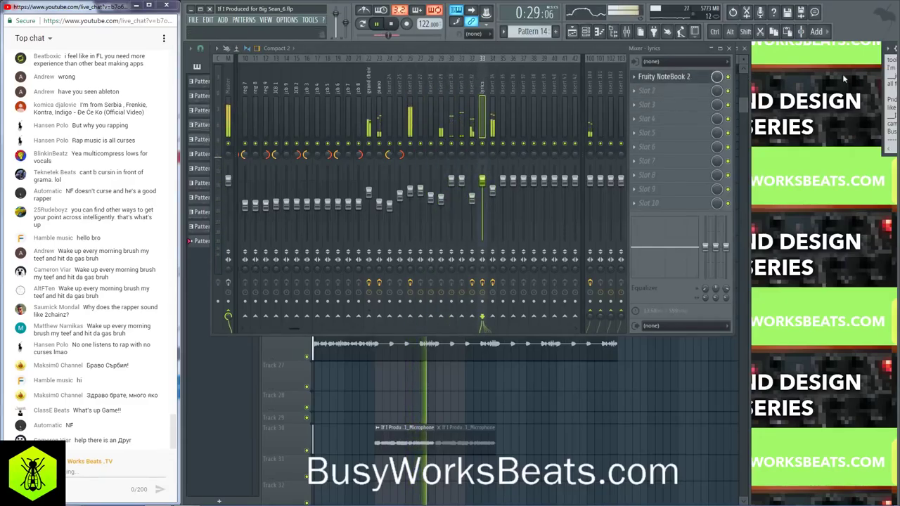
pyautogui.moveTo(896, 45); pyautogui.dragTo(812, 48)
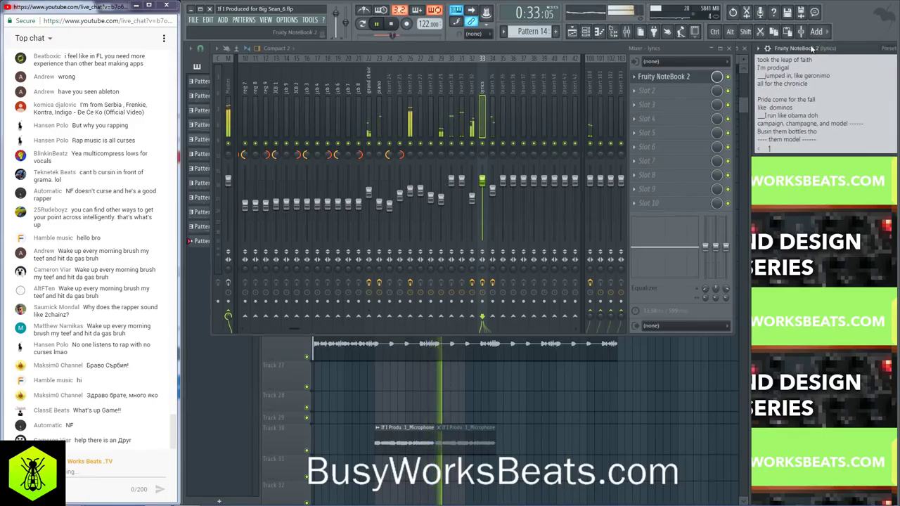
# Step: Enlarge the Fruity NoteBook 2 window into a tall lyrics pane beside the playlist, and bring the playlist back to the front
pyautogui.scroll(-20, 803, 155)
pyautogui.scroll(20, 798, 154)
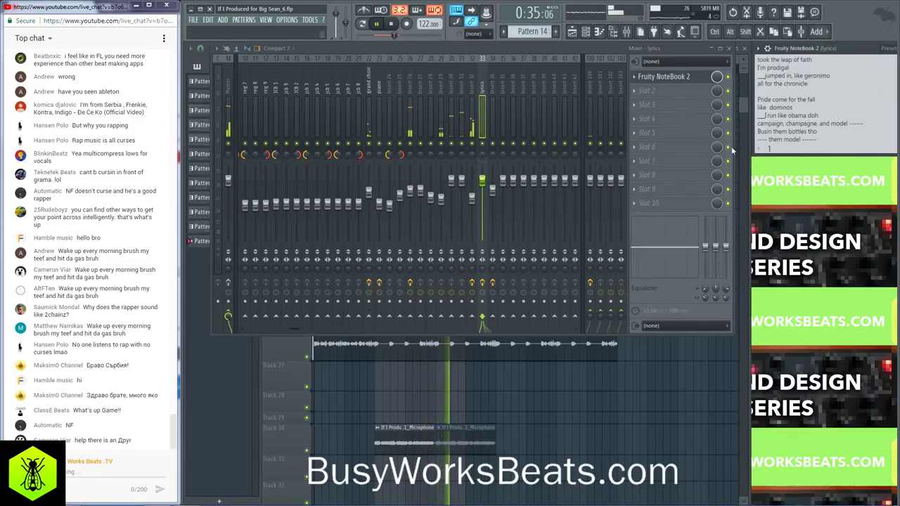
pyautogui.moveTo(790, 156); pyautogui.dragTo(790, 327)
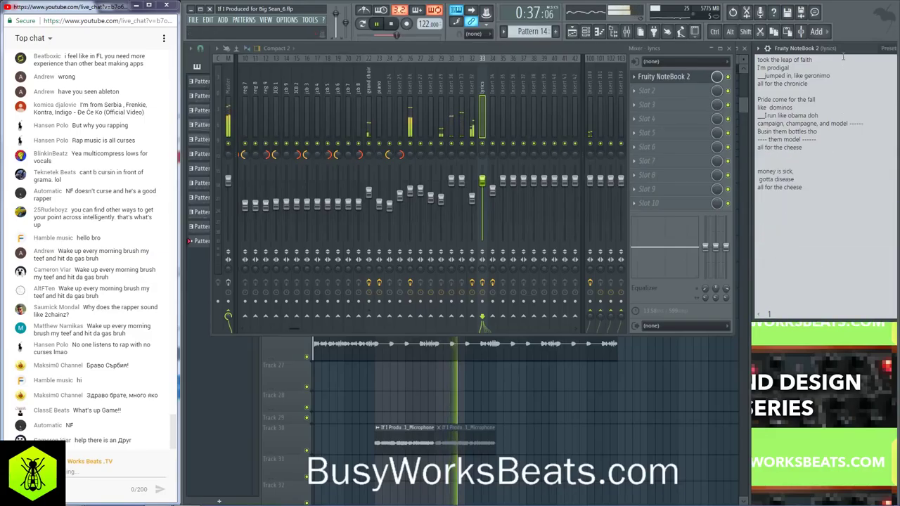
pyautogui.click(798, 61)
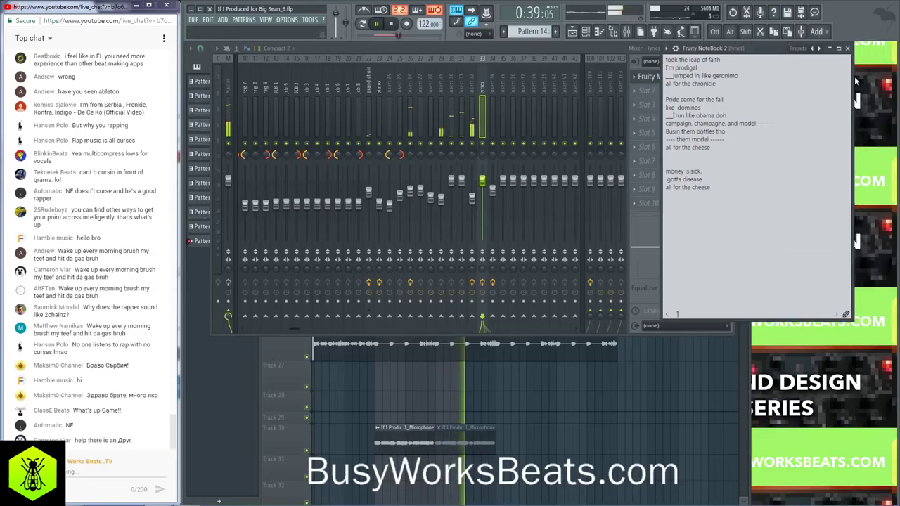
pyautogui.moveTo(732, 49); pyautogui.dragTo(809, 53)
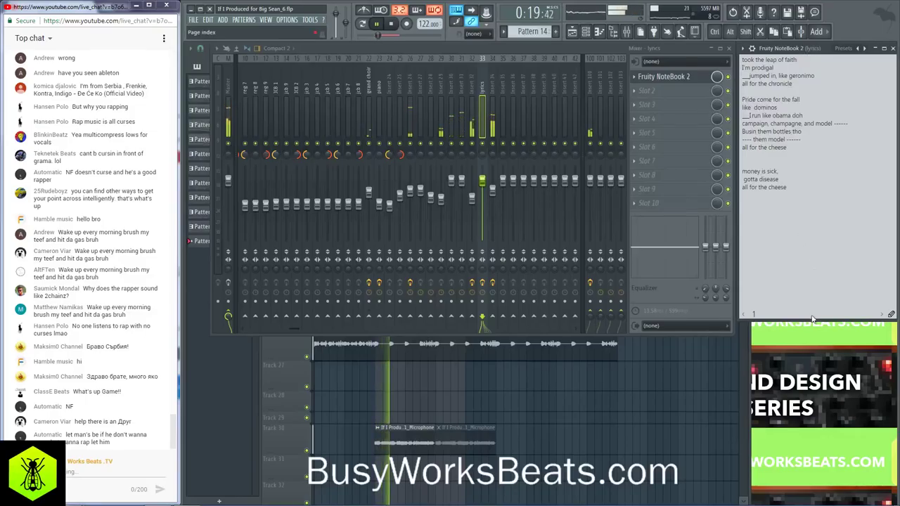
pyautogui.moveTo(812, 318); pyautogui.dragTo(827, 476)
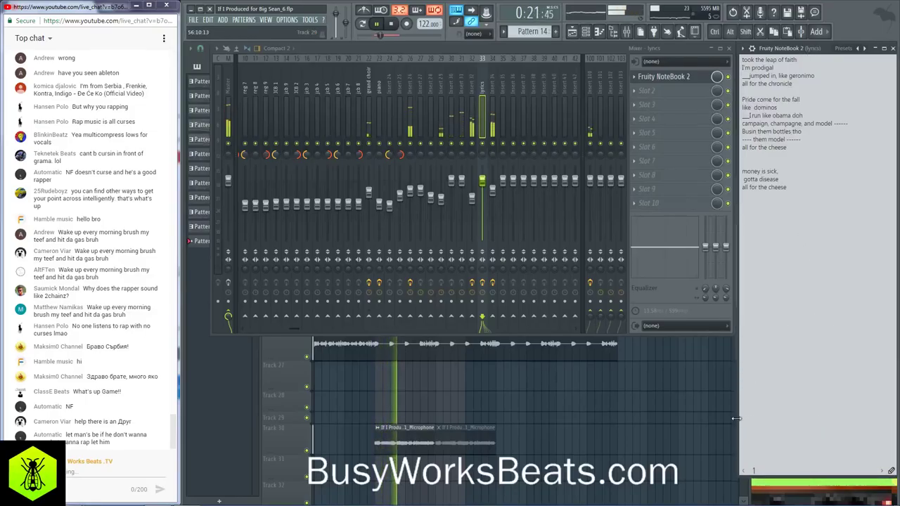
pyautogui.moveTo(736, 418); pyautogui.dragTo(752, 419)
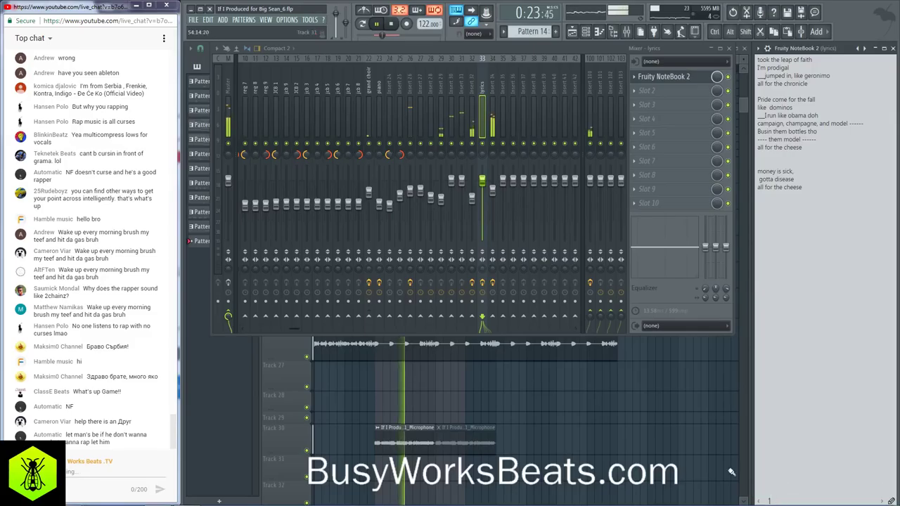
pyautogui.click(731, 473)
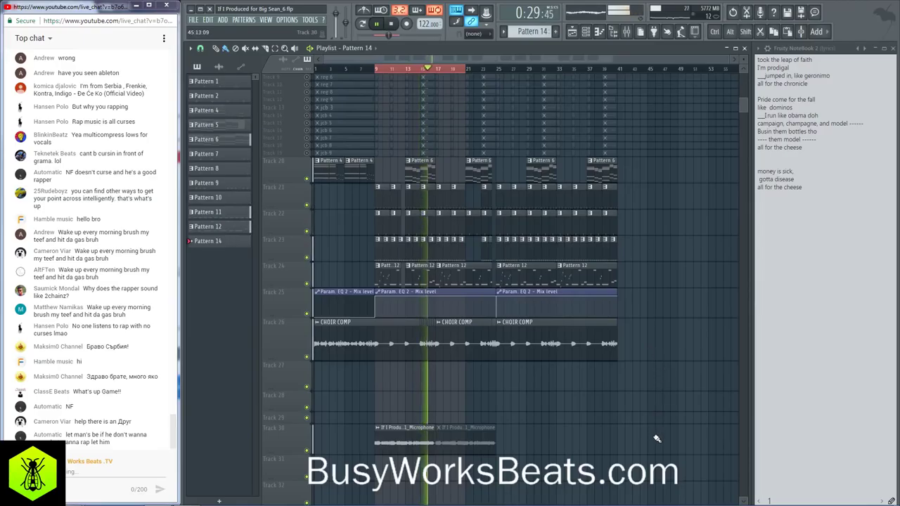
# Step: Clear the playlist's loop selection and play the song from the beginning
pyautogui.press('space')
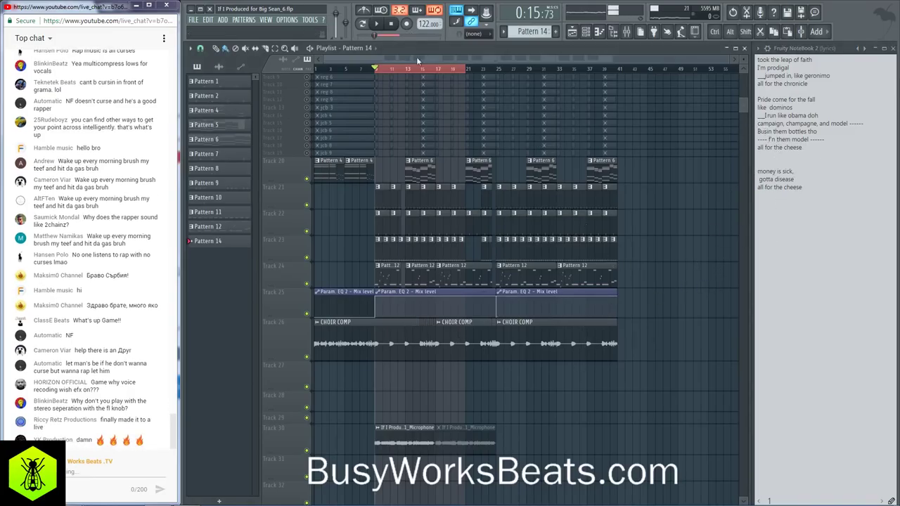
pyautogui.click(391, 24)
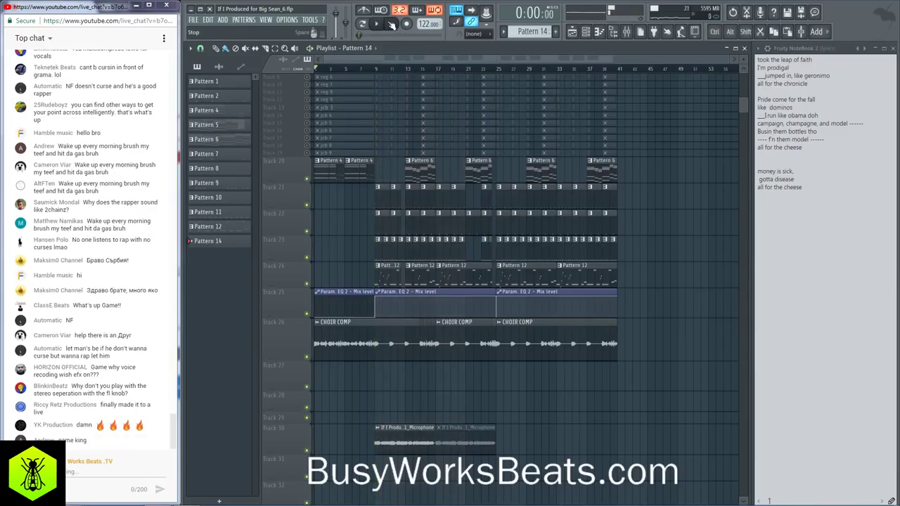
pyautogui.press('space')
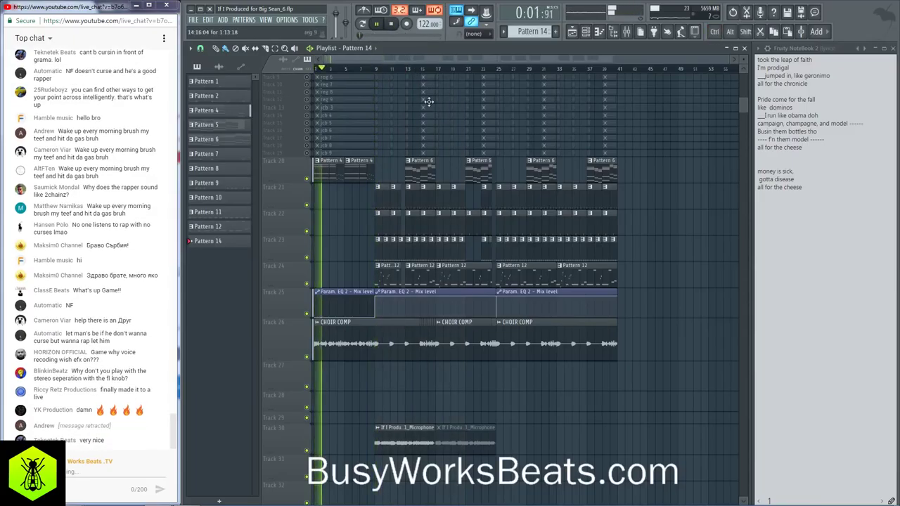
pyautogui.press('space')
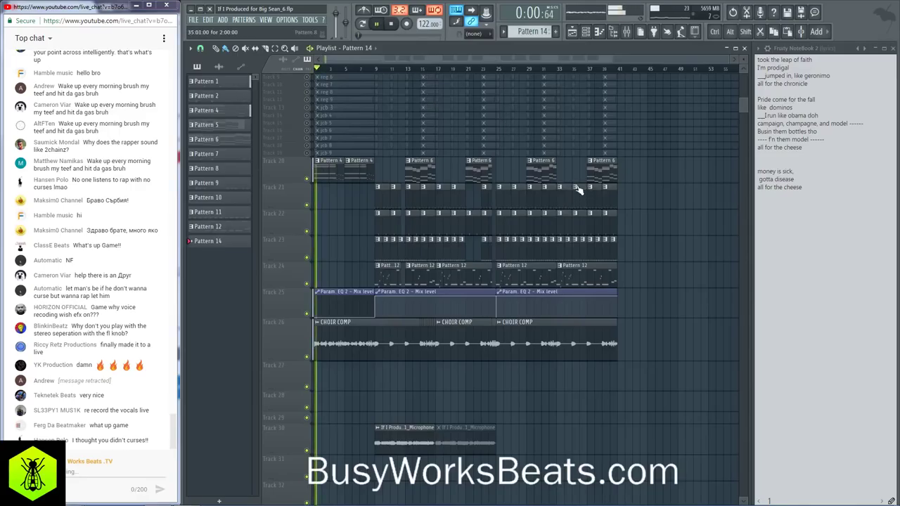
pyautogui.press('space')
# Step: Start a new lyric line "came for" in the notebook, between the second verse and "money is sick,"
pyautogui.click(813, 216)
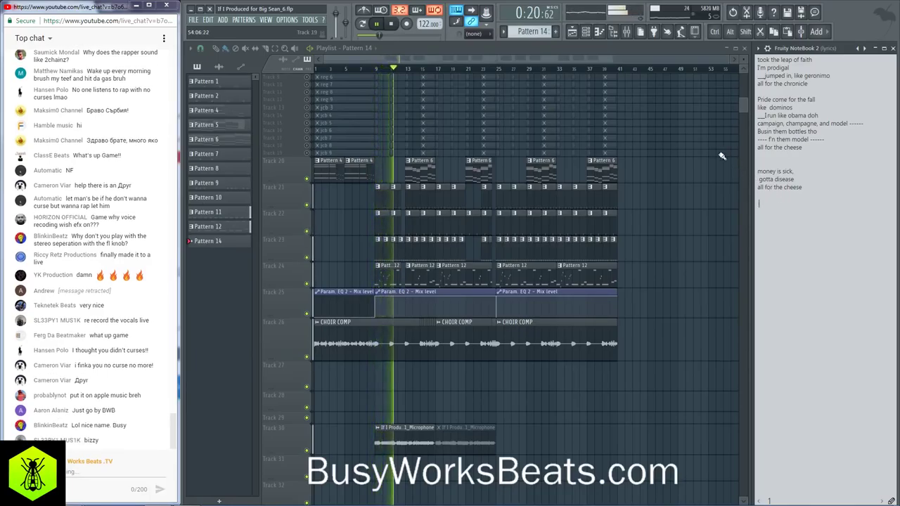
pyautogui.click(625, 32)
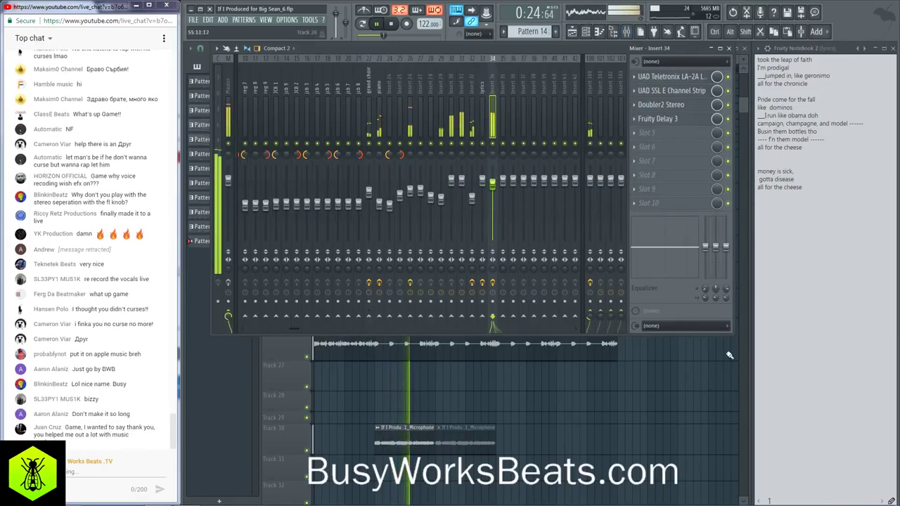
pyautogui.click(786, 202)
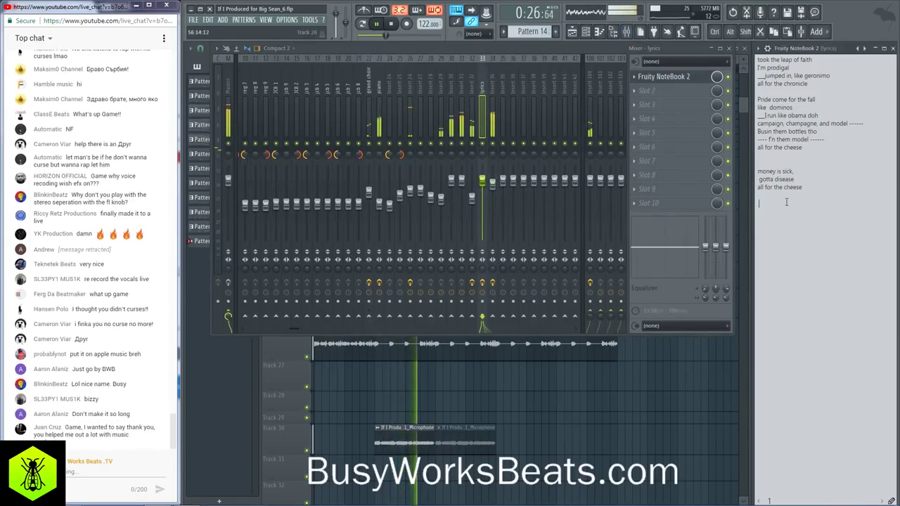
pyautogui.click(789, 156)
pyautogui.press('Return')
pyautogui.write('came f')
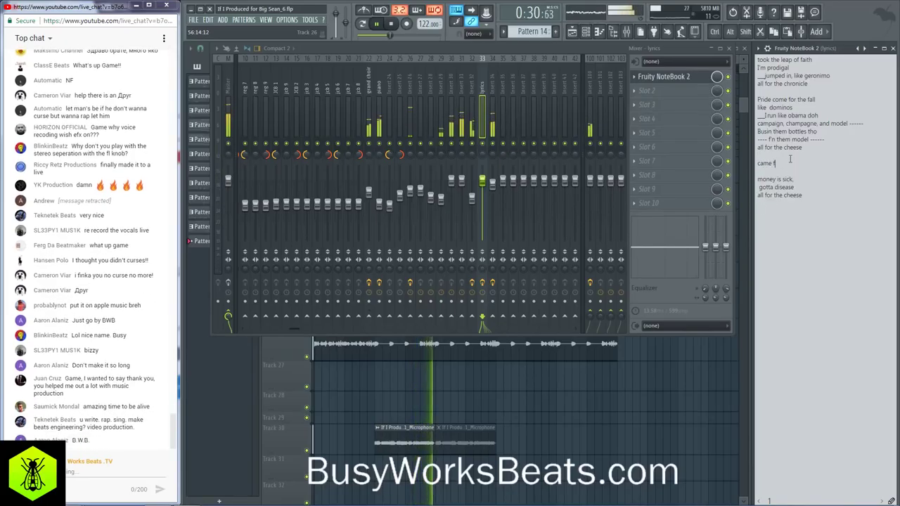
pyautogui.write('or')
# Step: Replay the song from about bar 14, extending the new lyric to "came for money" and adding "ho's" after "f'n them model"
pyautogui.press('F5')
pyautogui.press('space')
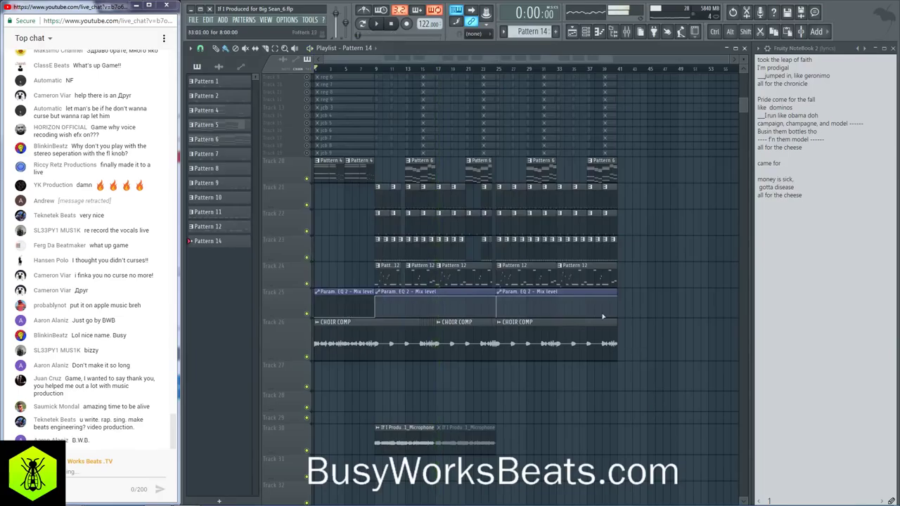
pyautogui.click(445, 69)
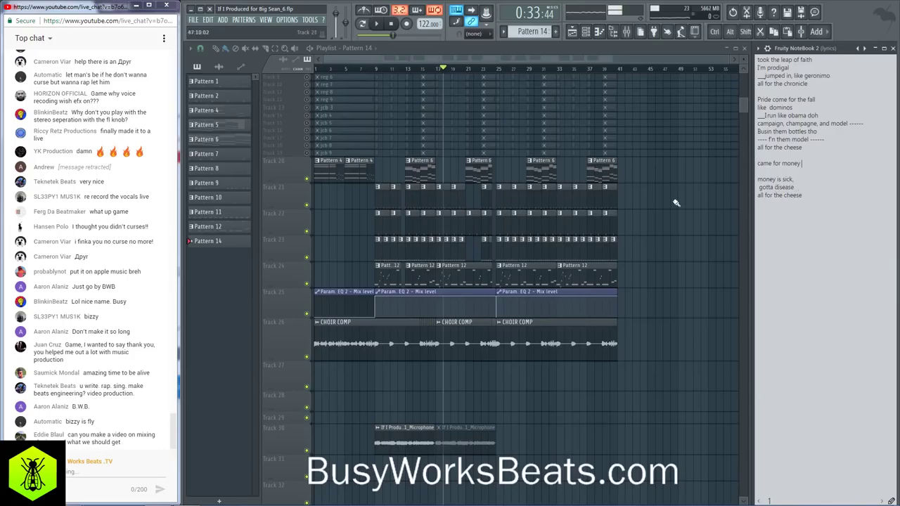
pyautogui.click(414, 68)
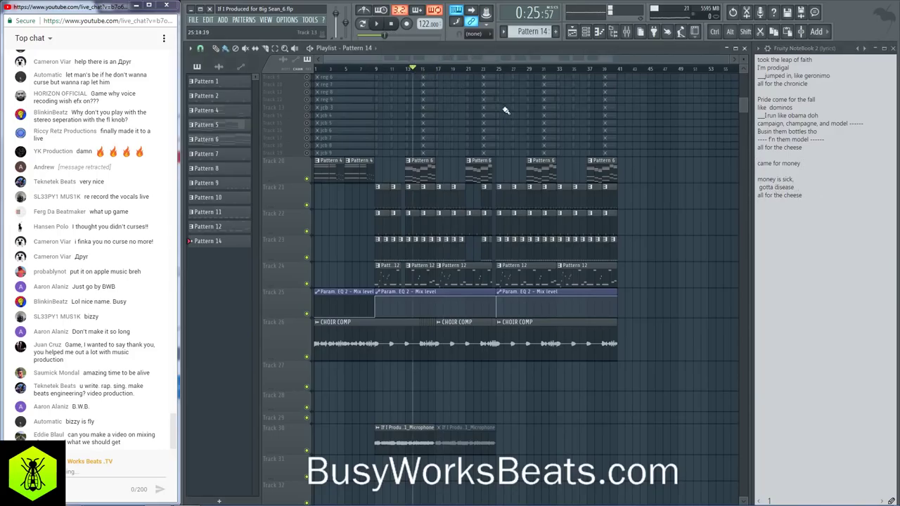
pyautogui.press('space')
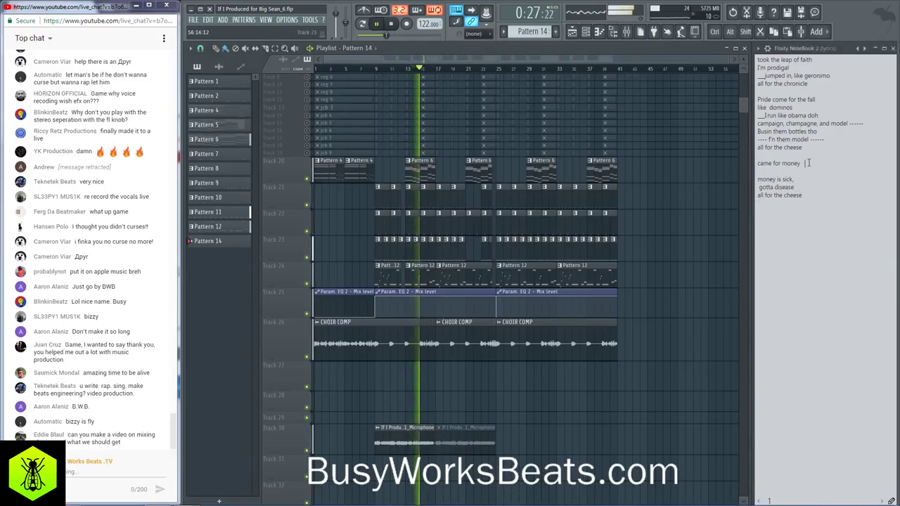
pyautogui.press('space')
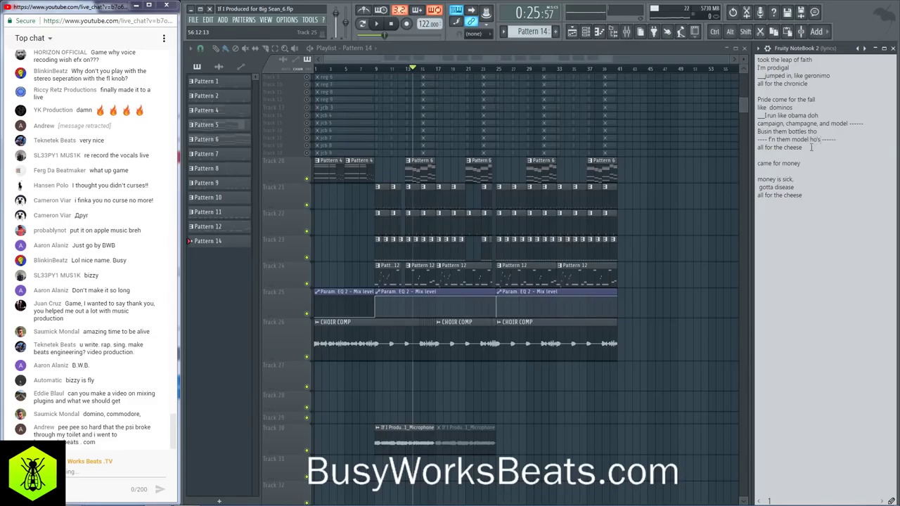
# Step: Show the live-chat message held for review and resume playback from about bar 14
pyautogui.click(813, 152)
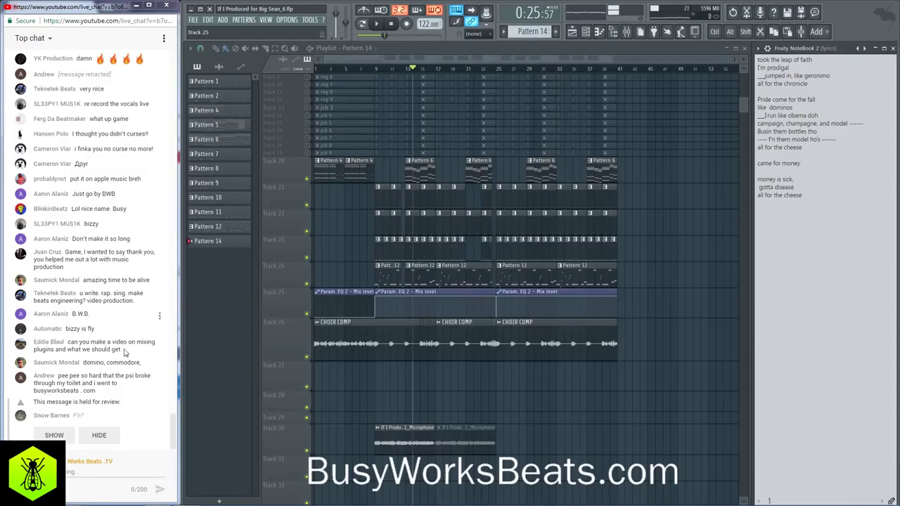
pyautogui.click(56, 433)
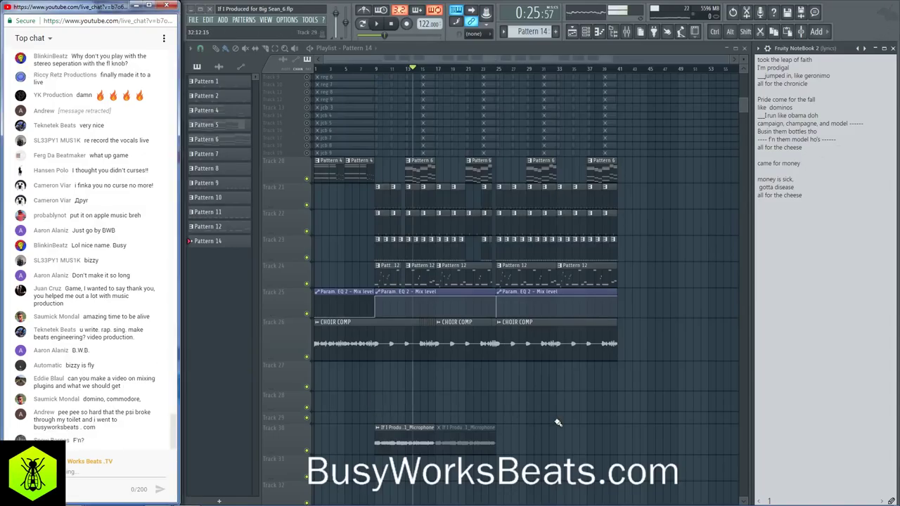
pyautogui.press('space')
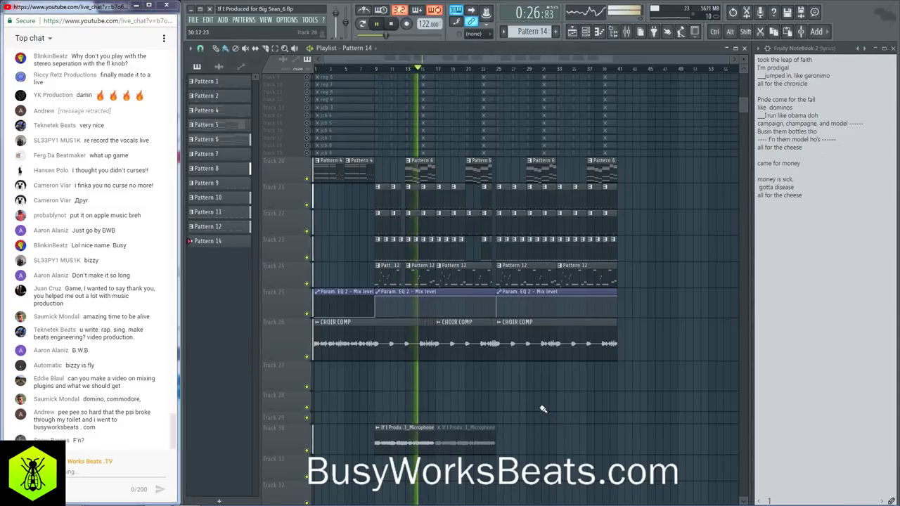
# Step: Add the lyric line "this is a disease" under "came for money" in the notebook
pyautogui.click(819, 166)
pyautogui.press('Return')
pyautogui.write('this is a d')
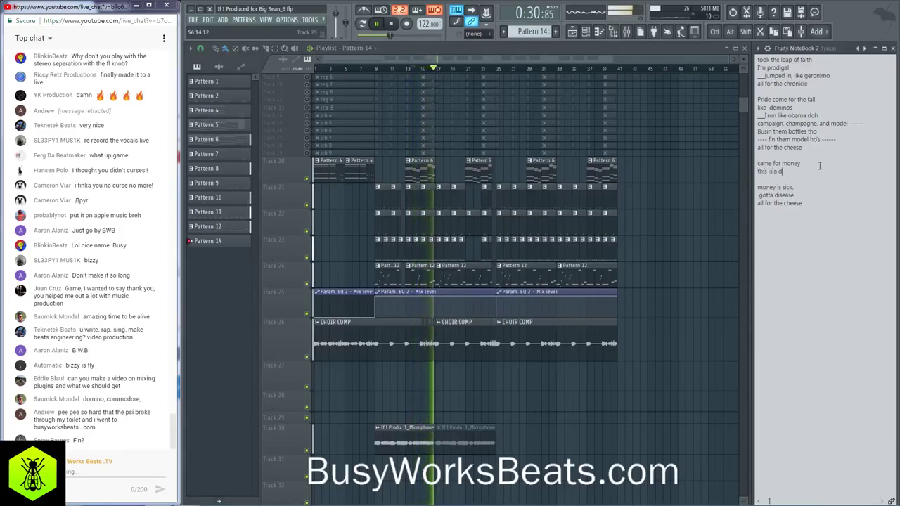
pyautogui.write('isease')
pyautogui.press('Return')
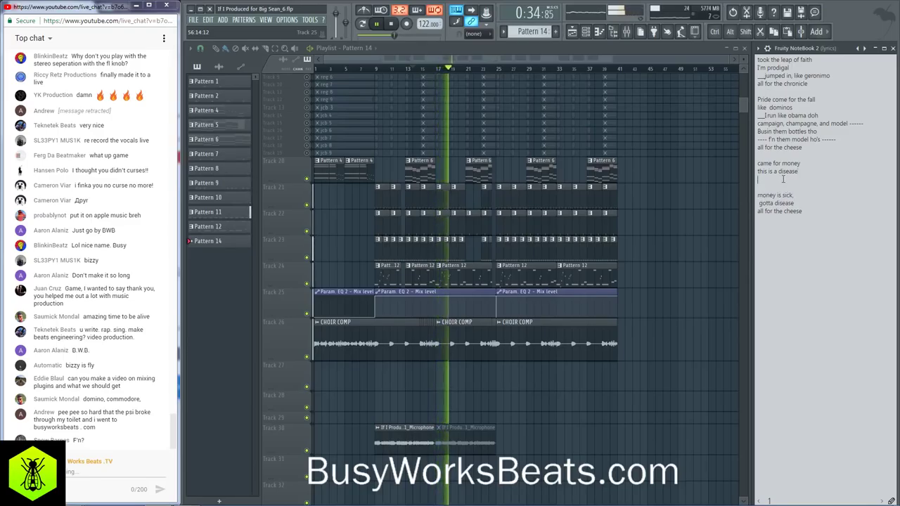
# Step: Continue the verse with the lines "sick of the chips" and "this is a disease"
pyautogui.write('sick')
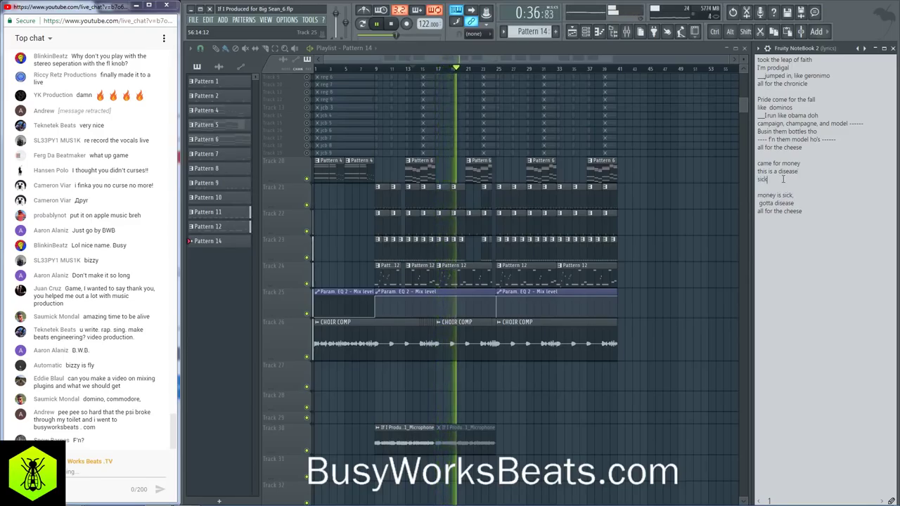
pyautogui.write(' of the chips')
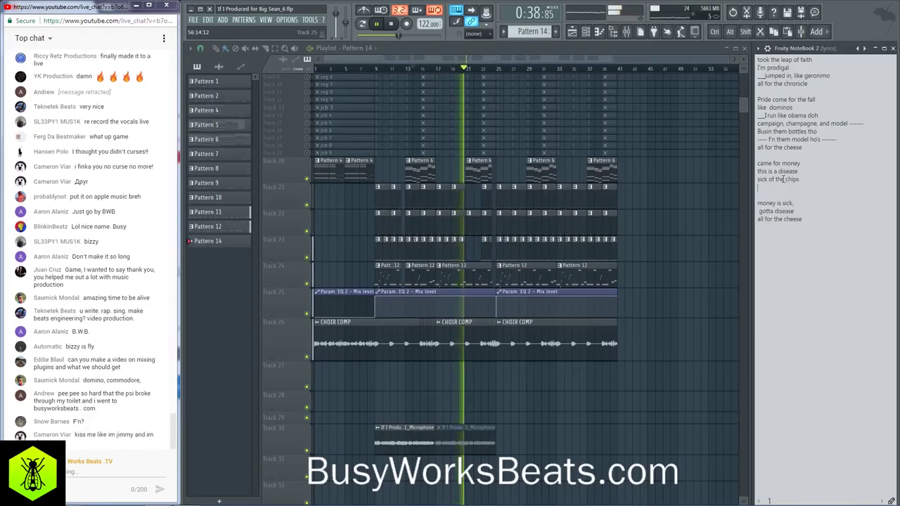
pyautogui.press('Return')
pyautogui.write('this is a dise')
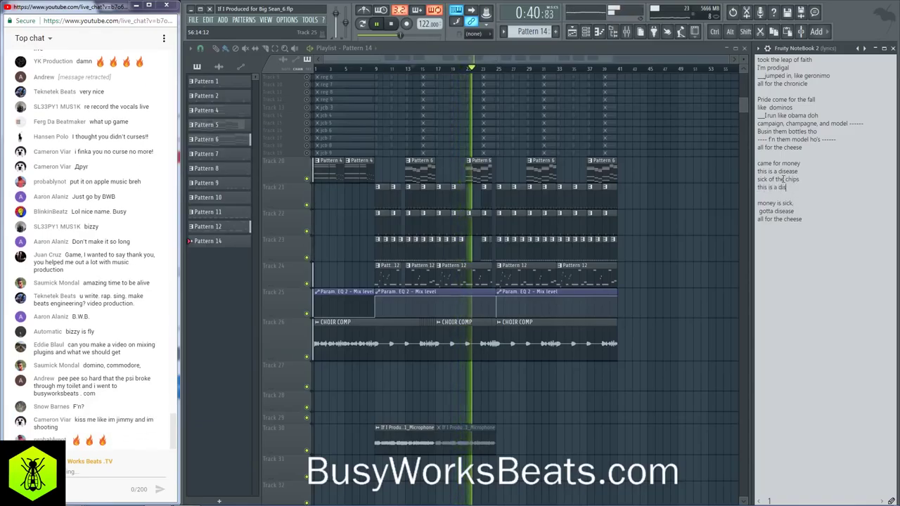
pyautogui.write('ase')
pyautogui.press('Return')
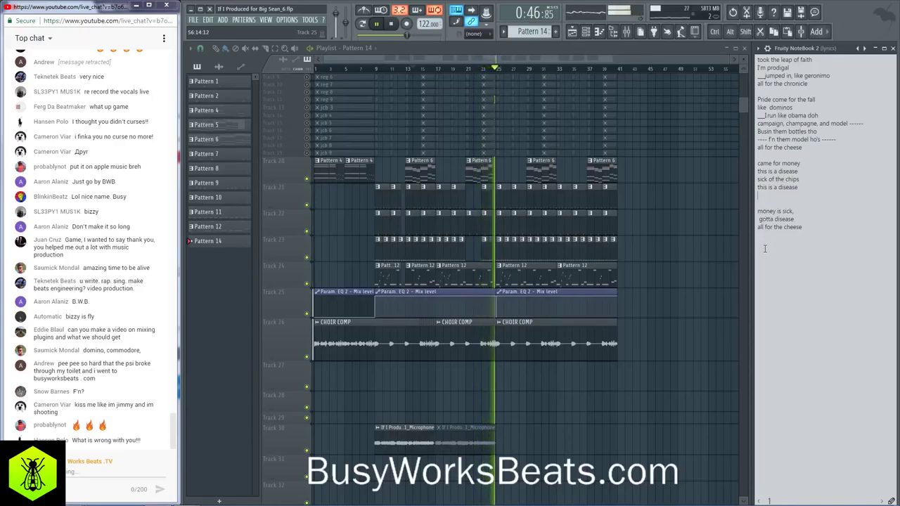
# Step: Delete the leftover lyric lines "money is sick, gotta disease, all for the cheese" from the notebook and glance at the mixer
pyautogui.moveTo(757, 210); pyautogui.dragTo(804, 246)
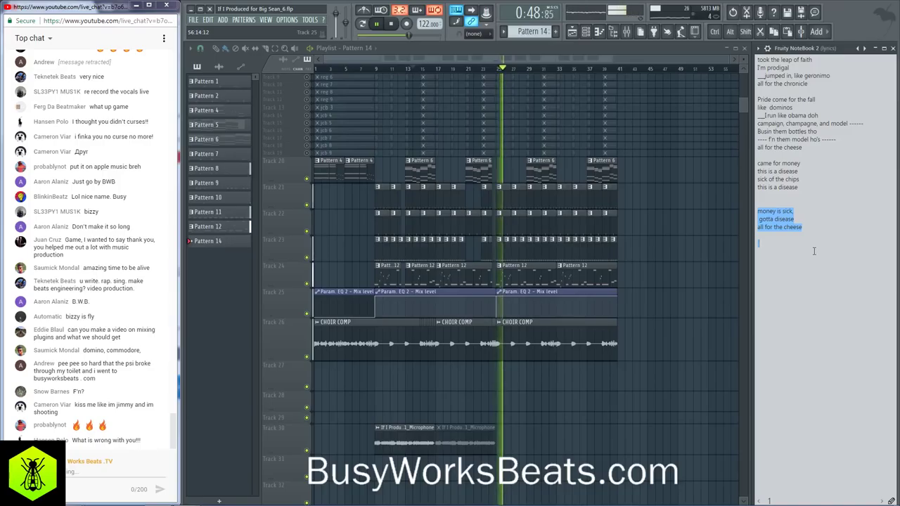
pyautogui.press('Delete')
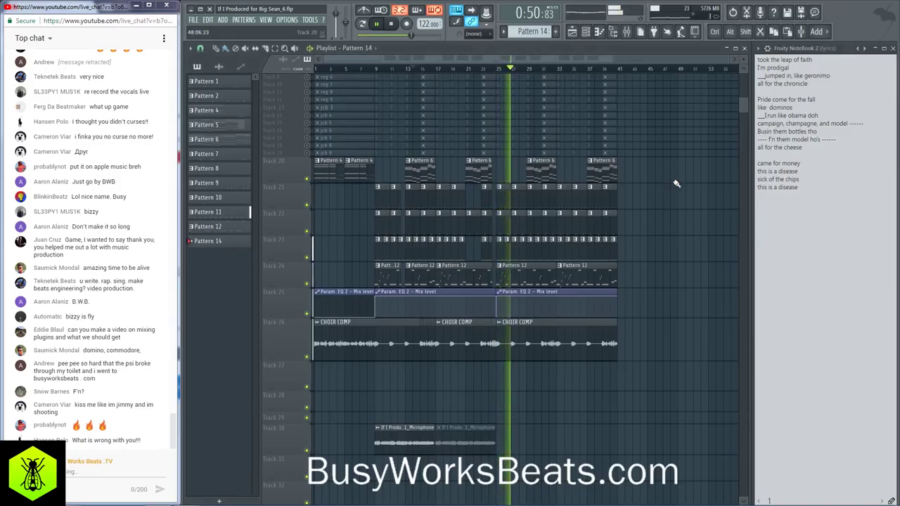
pyautogui.click(626, 31)
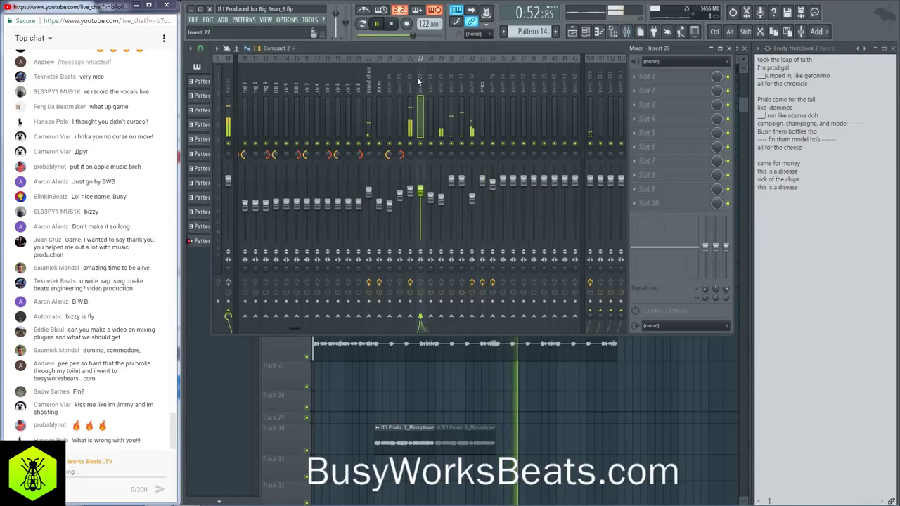
pyautogui.press('F9')
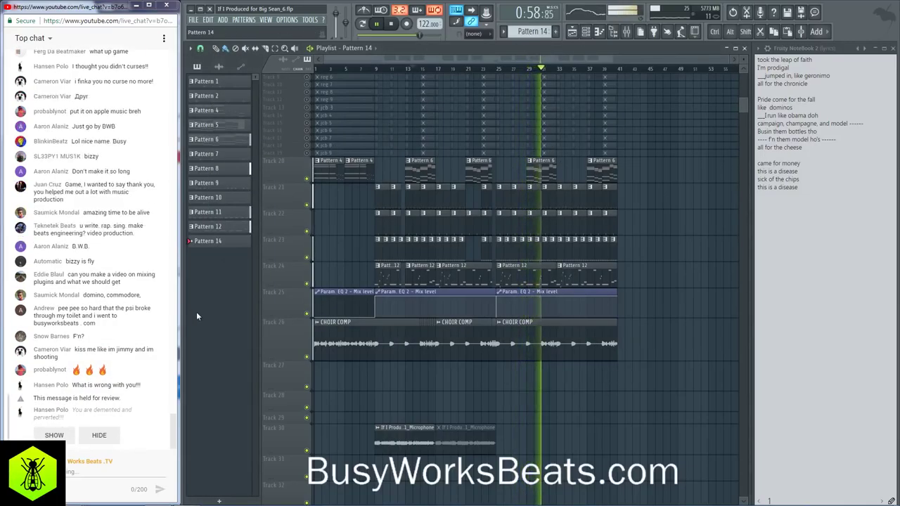
# Step: Show the live-chat message held for review and replay the song from about bar 14
pyautogui.click(54, 435)
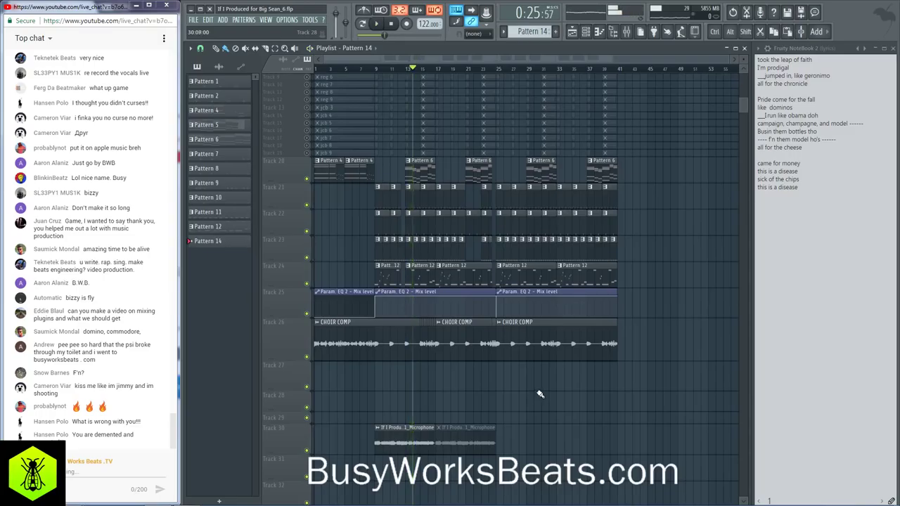
pyautogui.press('space')
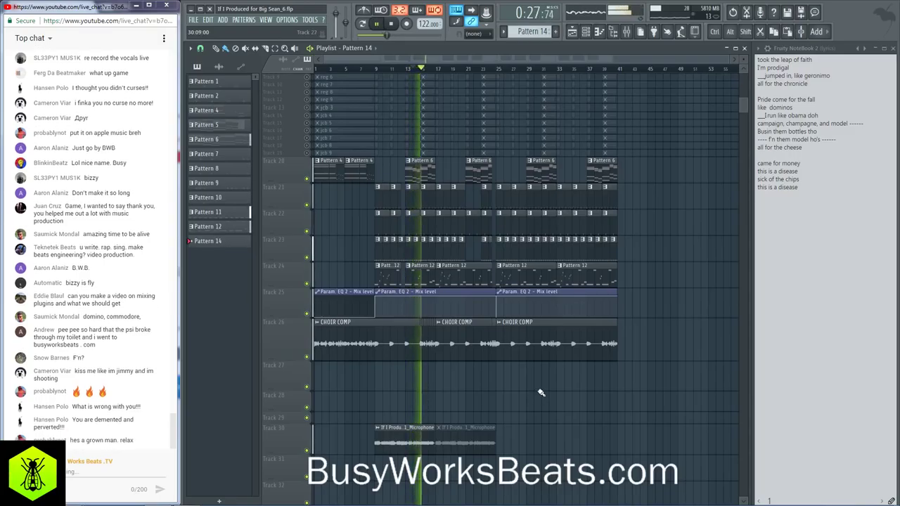
pyautogui.press('space')
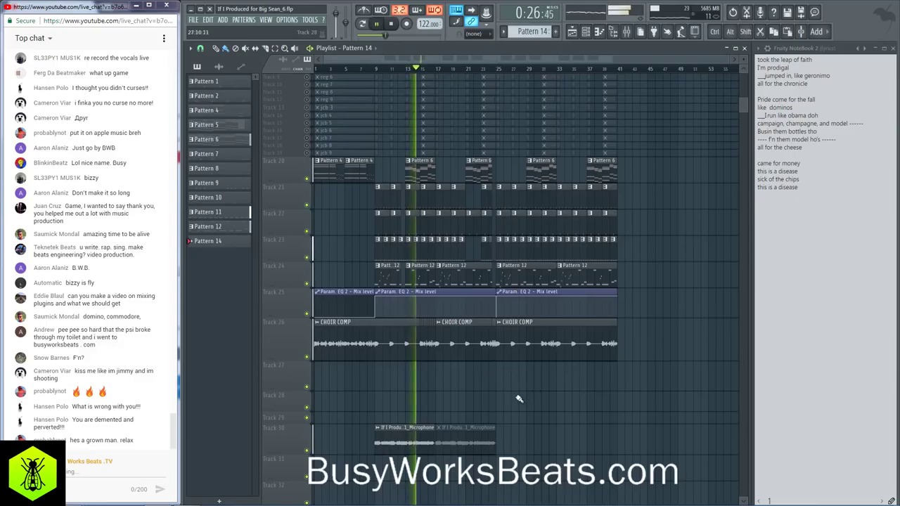
# Step: Replay the section from about bar 14 and place the notebook cursor below the last "this is a disease" line
pyautogui.click(813, 190)
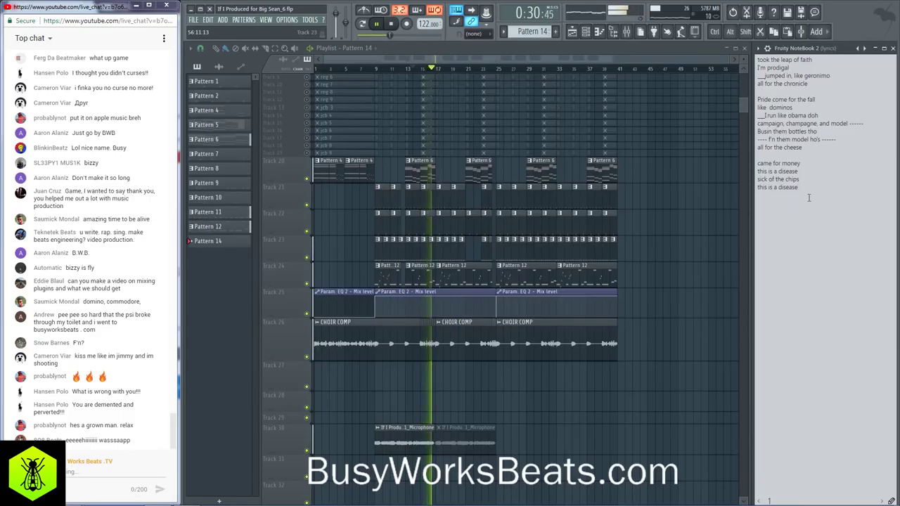
pyautogui.click(675, 305)
pyautogui.press('space')
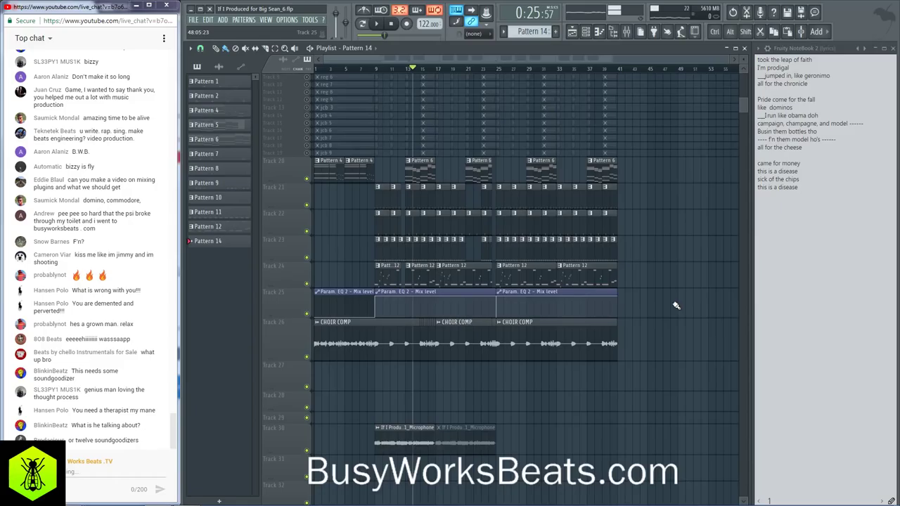
pyautogui.press('space')
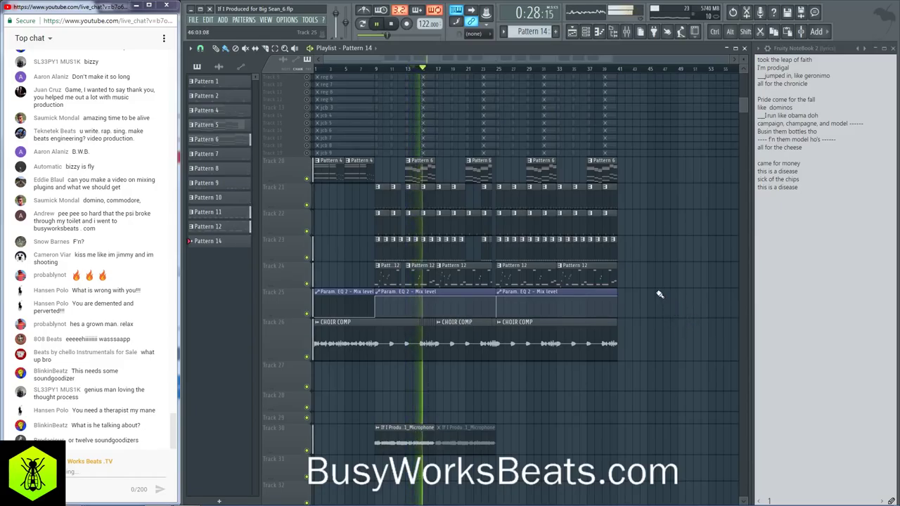
pyautogui.click(805, 202)
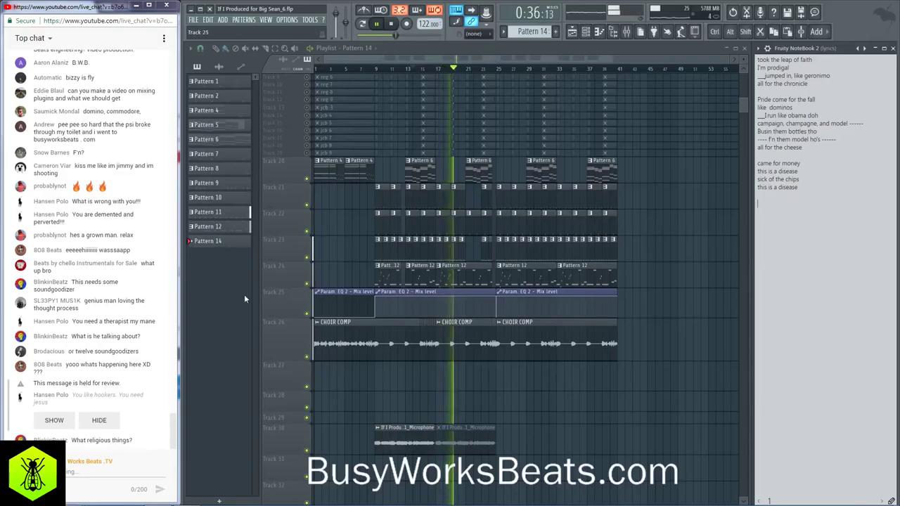
# Step: Show the newly held chat message, stop playback, and hide the message's author on the channel
pyautogui.click(54, 419)
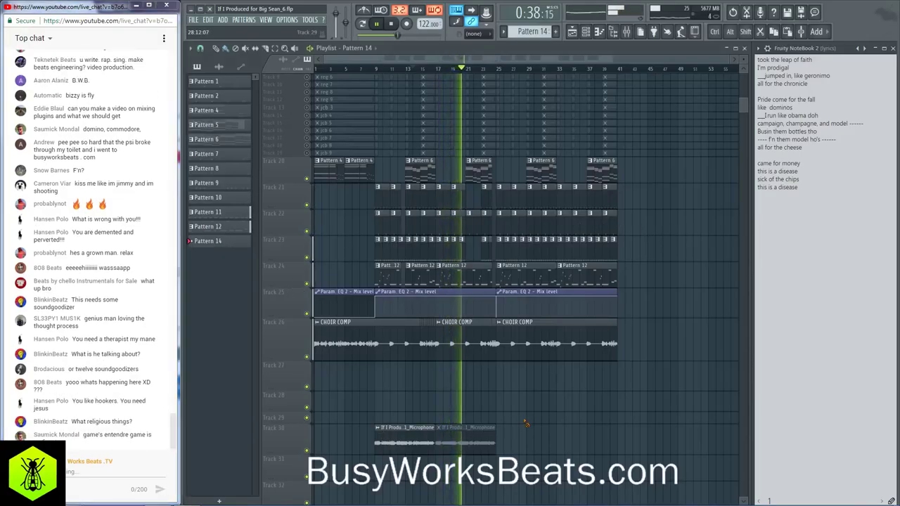
pyautogui.press('space')
pyautogui.click(159, 405)
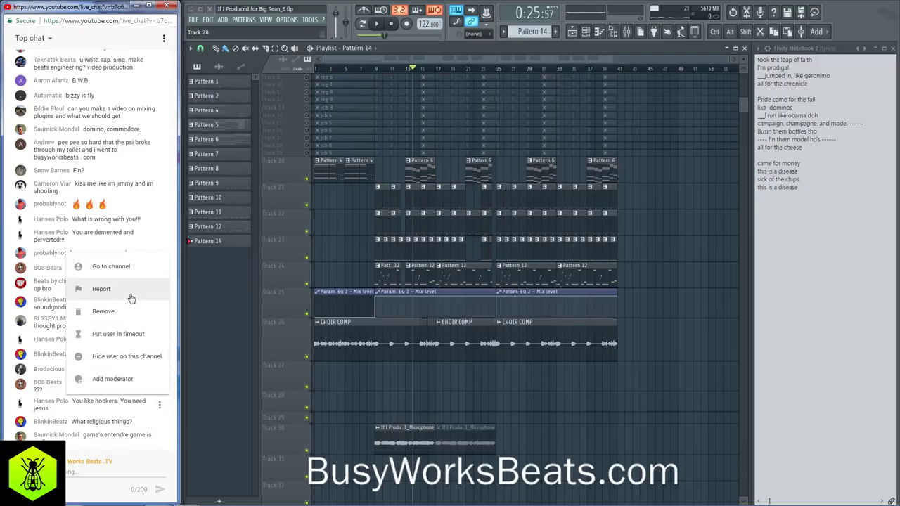
pyautogui.click(135, 357)
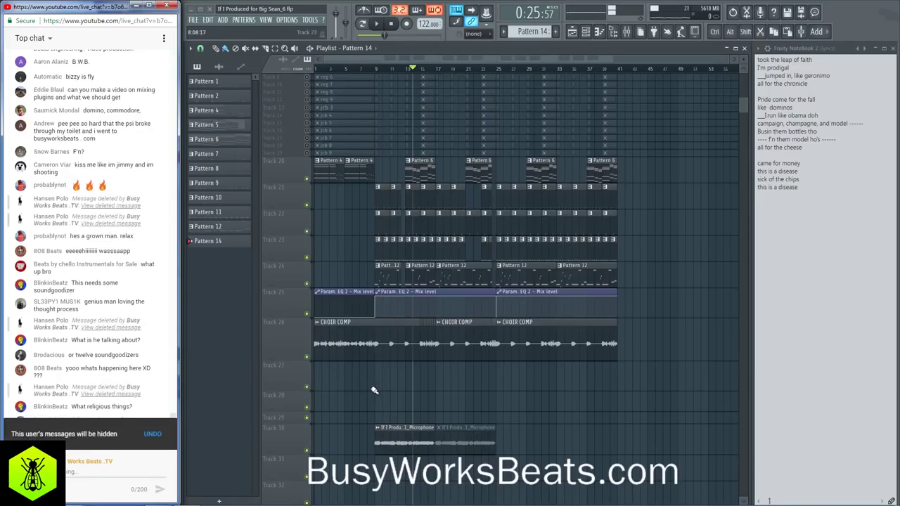
# Step: Resume playback and restart it from about bar 14 to listen for the next lyric
pyautogui.press('space')
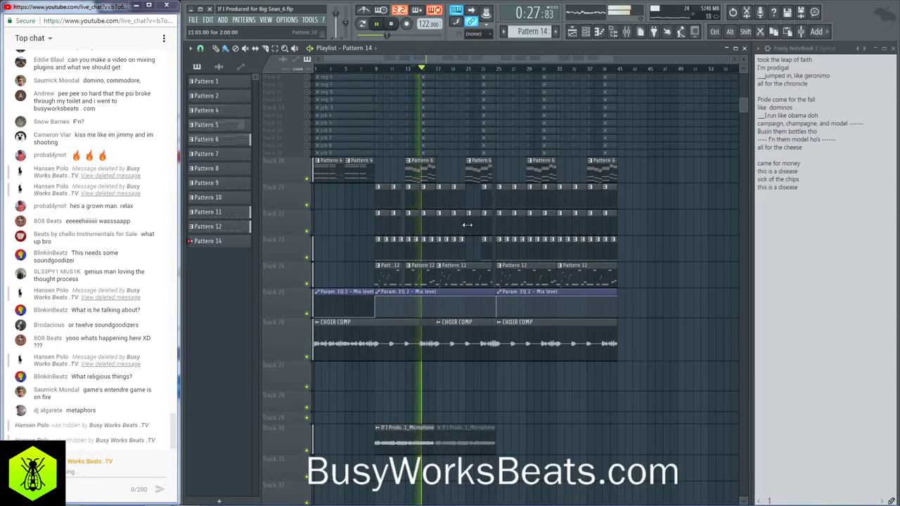
pyautogui.click(783, 214)
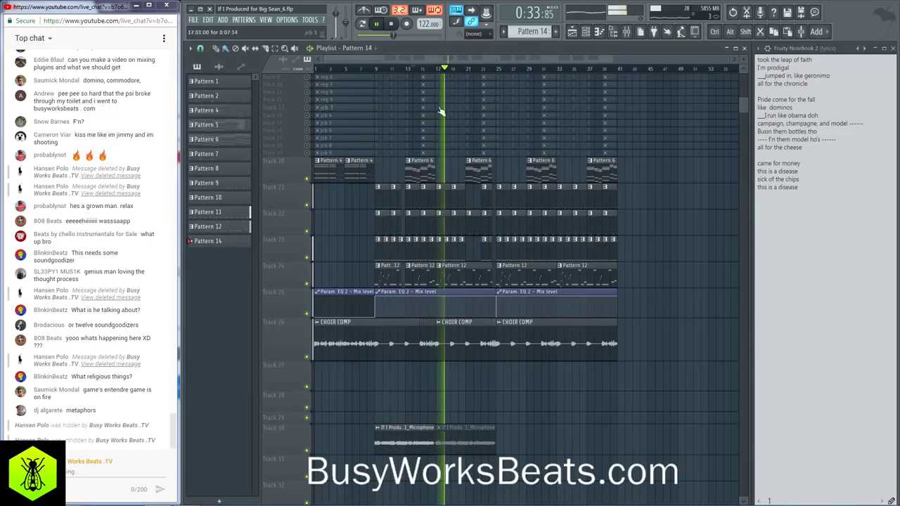
pyautogui.click(417, 70)
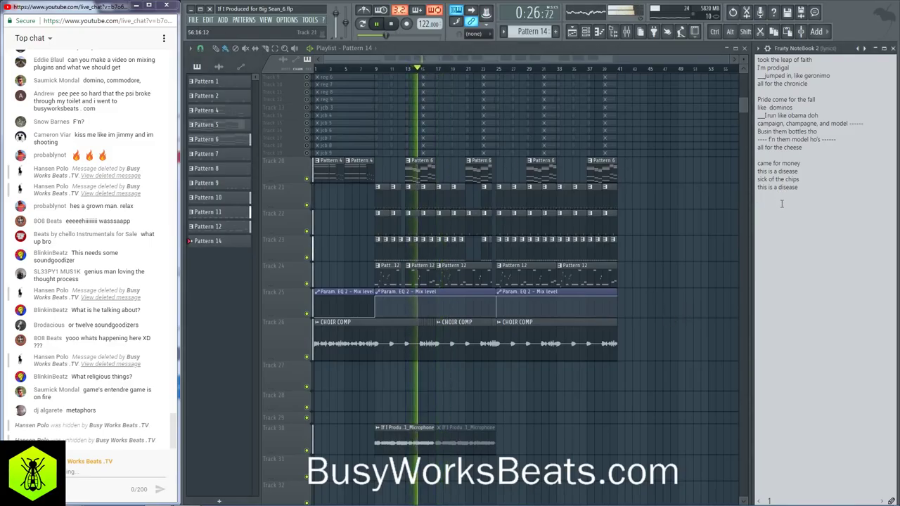
pyautogui.press('Return')
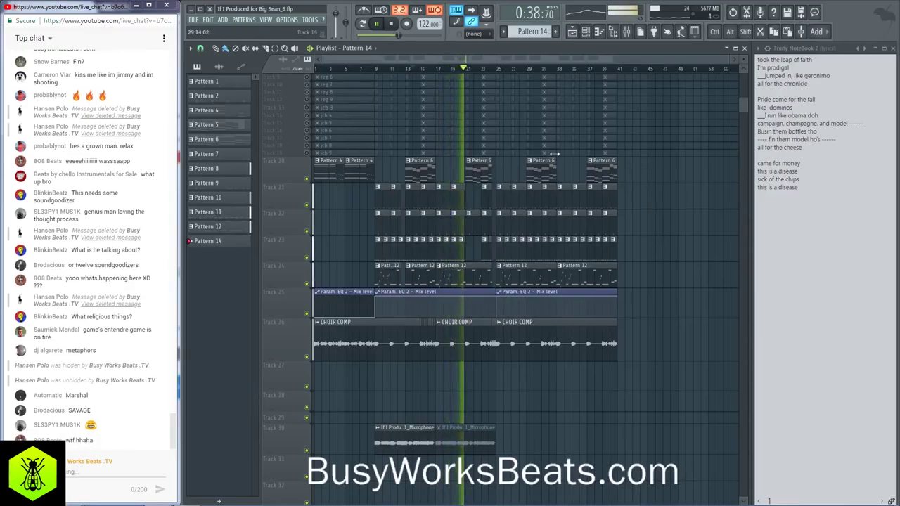
# Step: Play the song from bar 9 and write four separate "One time" lines below the verse in the notebook
pyautogui.click(377, 69)
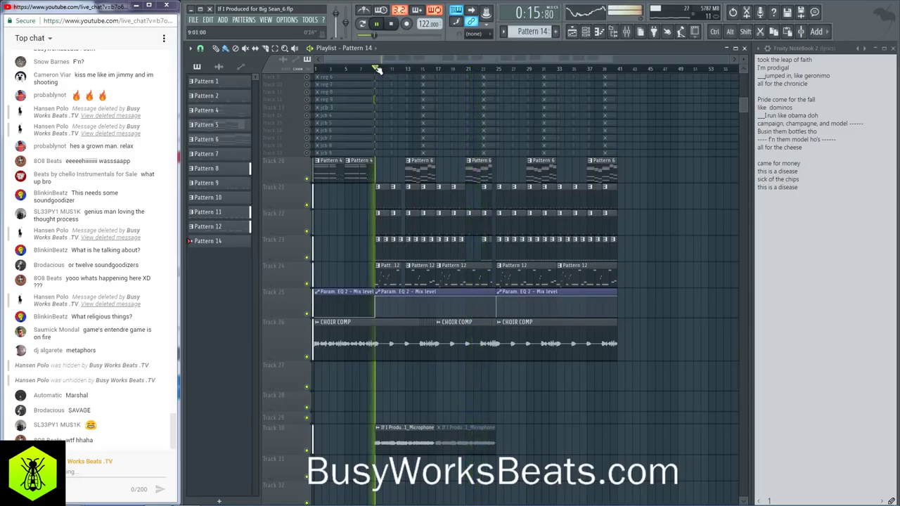
pyautogui.click(789, 203)
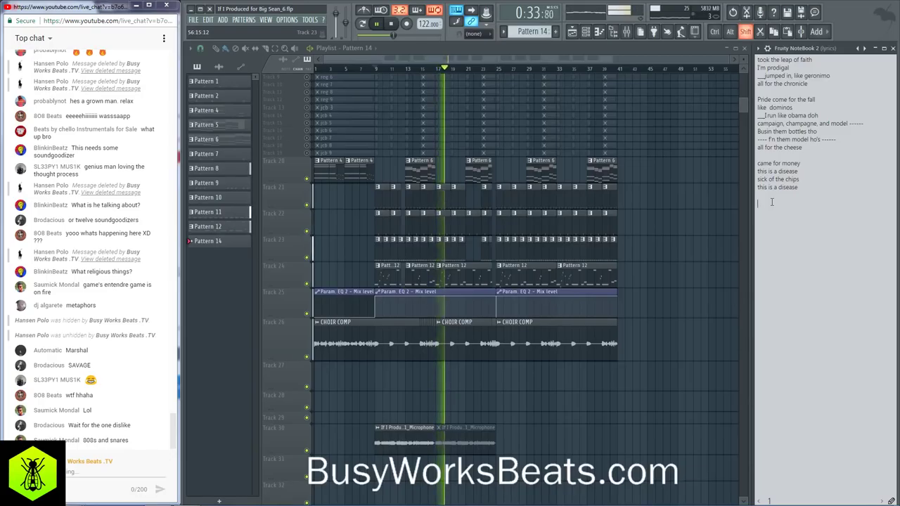
pyautogui.write('One time')
pyautogui.press('Return')
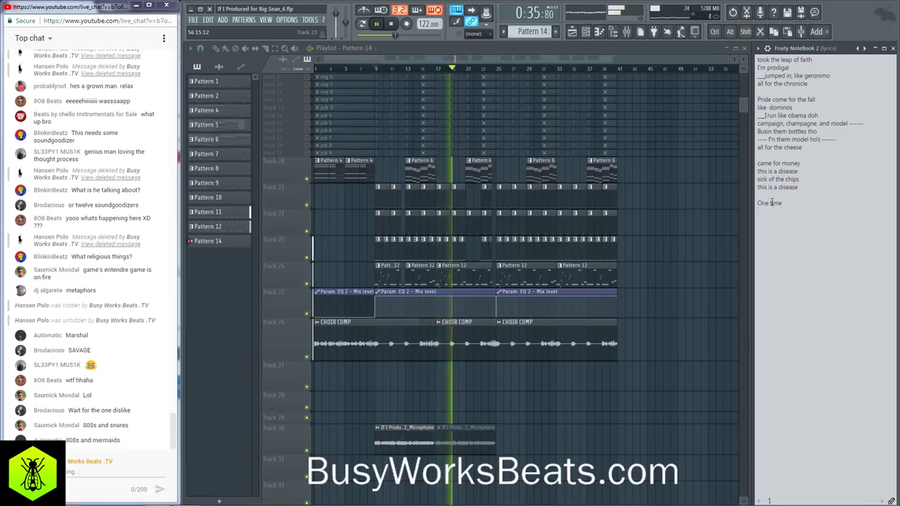
pyautogui.write('One time')
pyautogui.press('Return')
pyautogui.write('O')
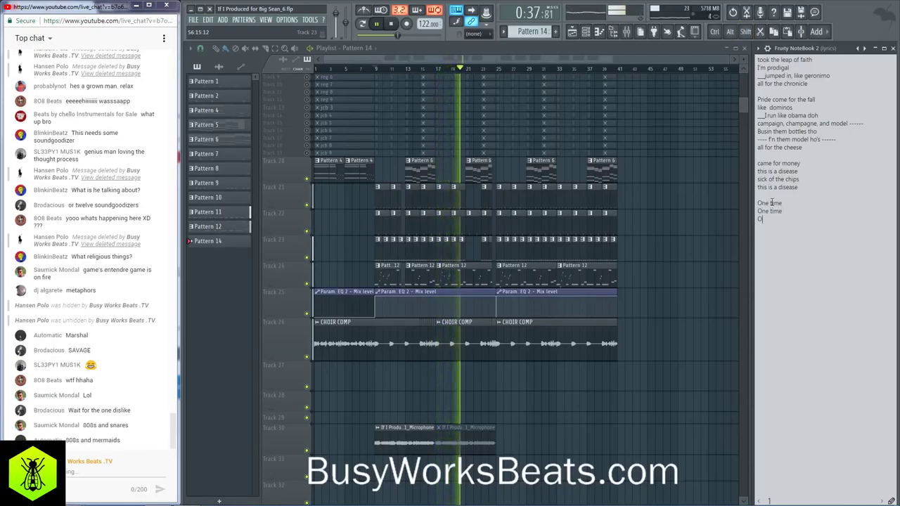
pyautogui.write('ne time')
pyautogui.press('Return')
pyautogui.write('One time')
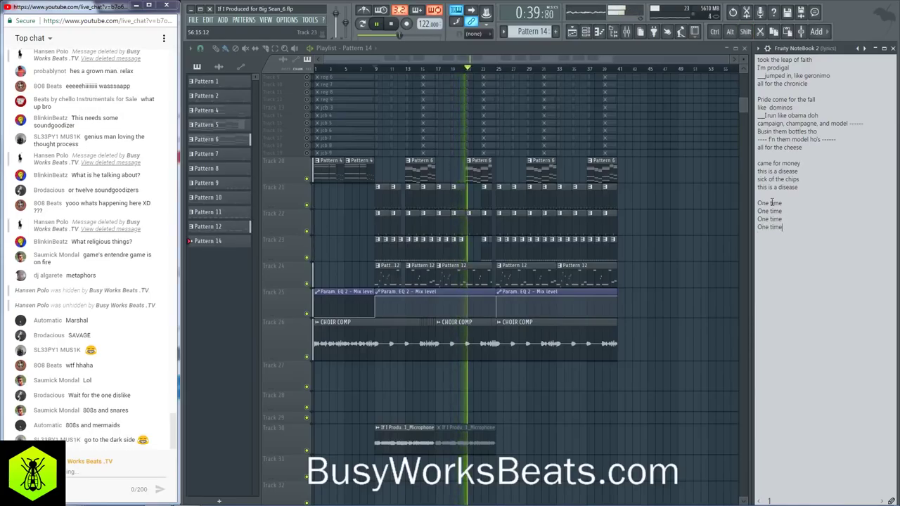
# Step: Set a playlist time selection from about bar 16 to bar 25, deselect the clips, and play the selected section
pyautogui.press('space')
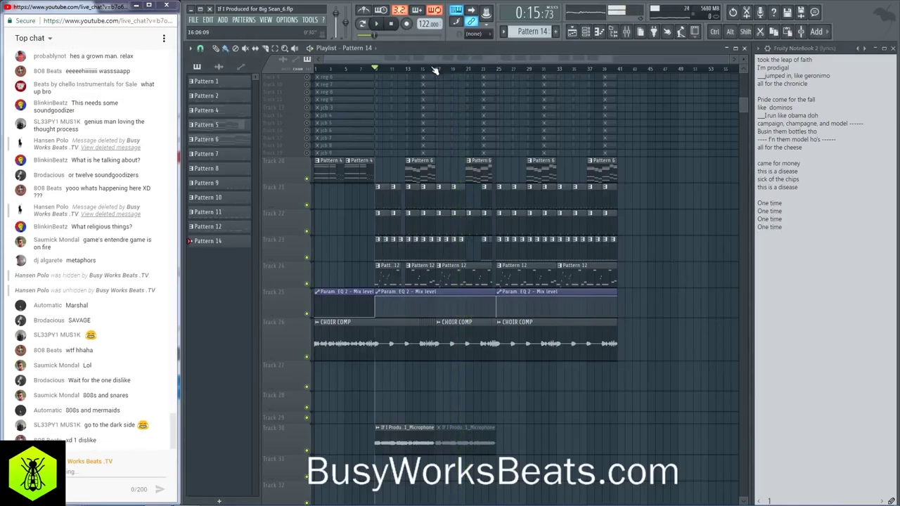
pyautogui.moveTo(432, 69); pyautogui.dragTo(506, 83)
pyautogui.press('space')
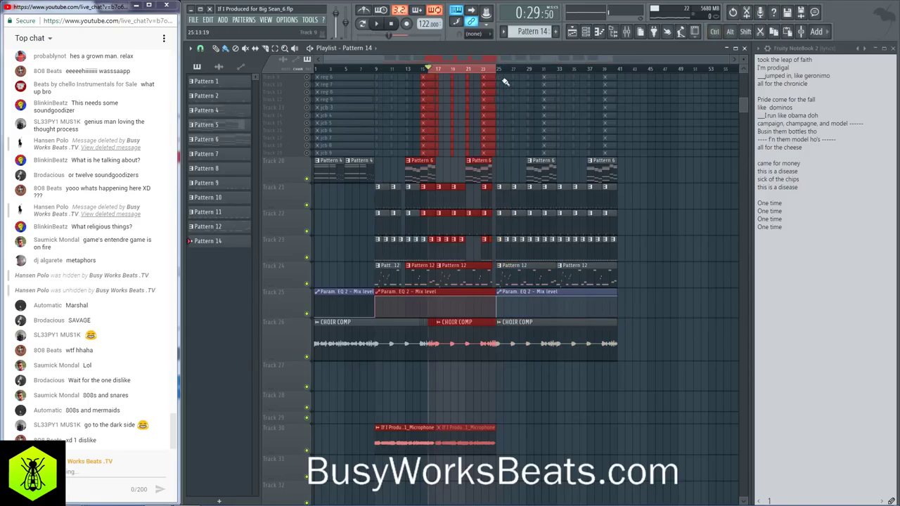
pyautogui.scroll(3, 492, 75)
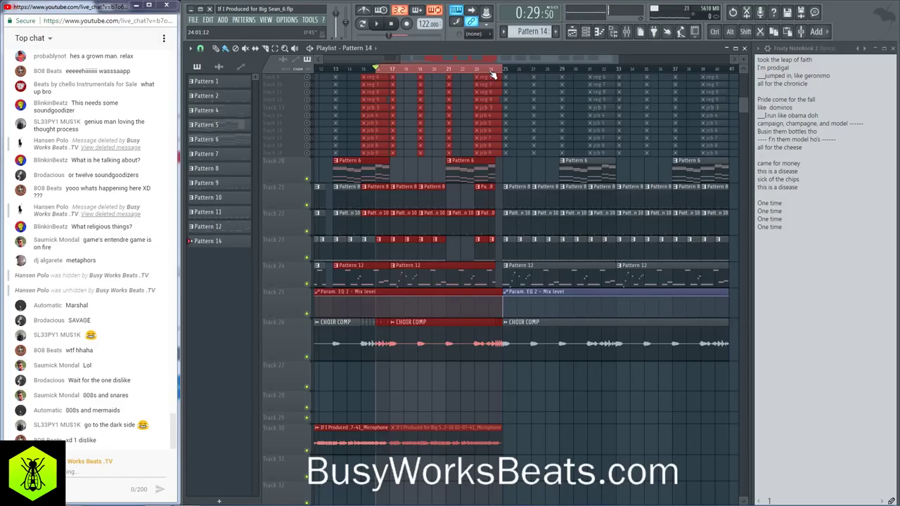
pyautogui.click(587, 428)
pyautogui.press('space')
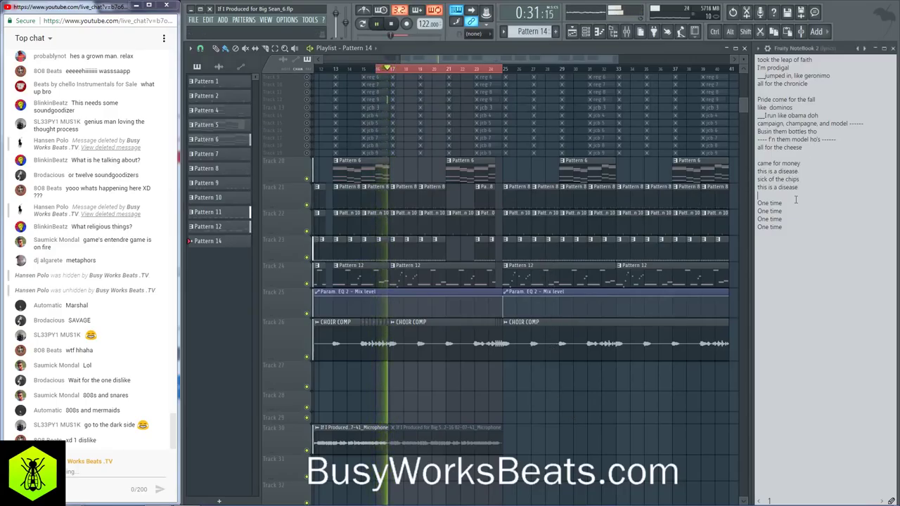
# Step: Replay the selected section from about bar 16 while reviewing the "One time" lines in the notebook
pyautogui.click(795, 201)
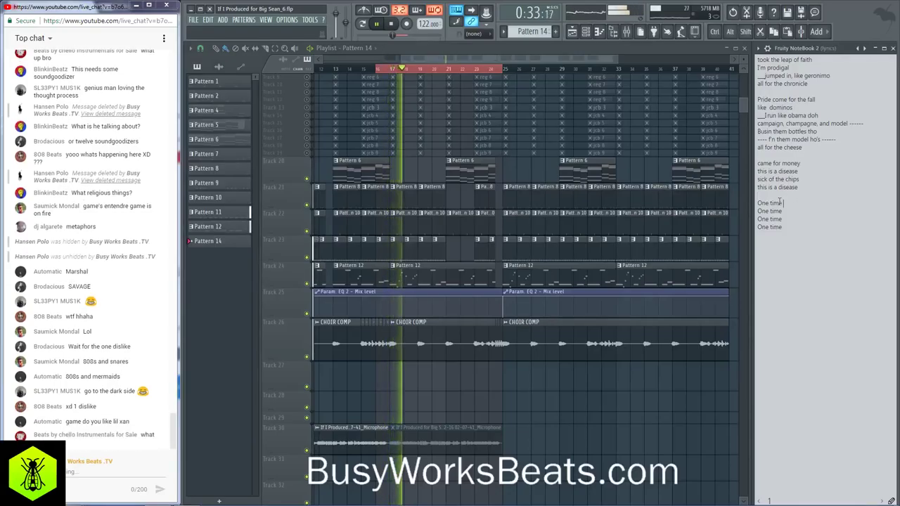
pyautogui.press('space')
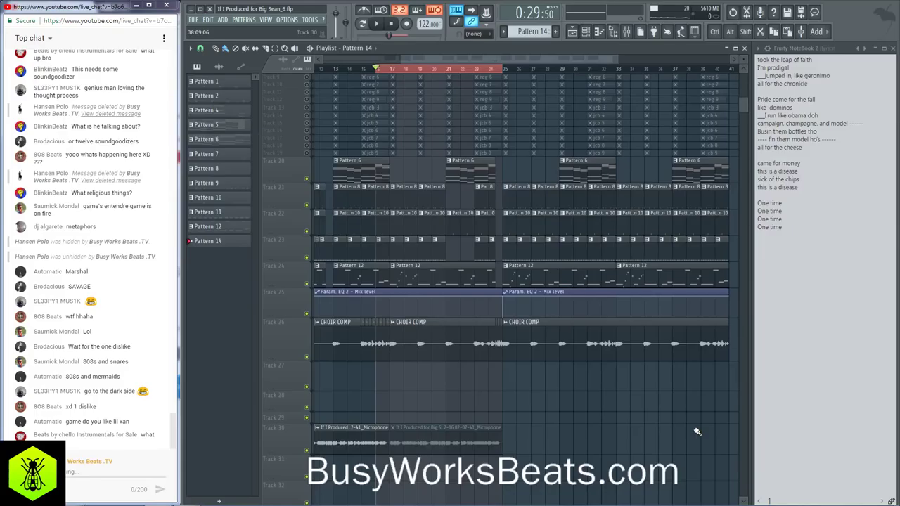
pyautogui.click(784, 209)
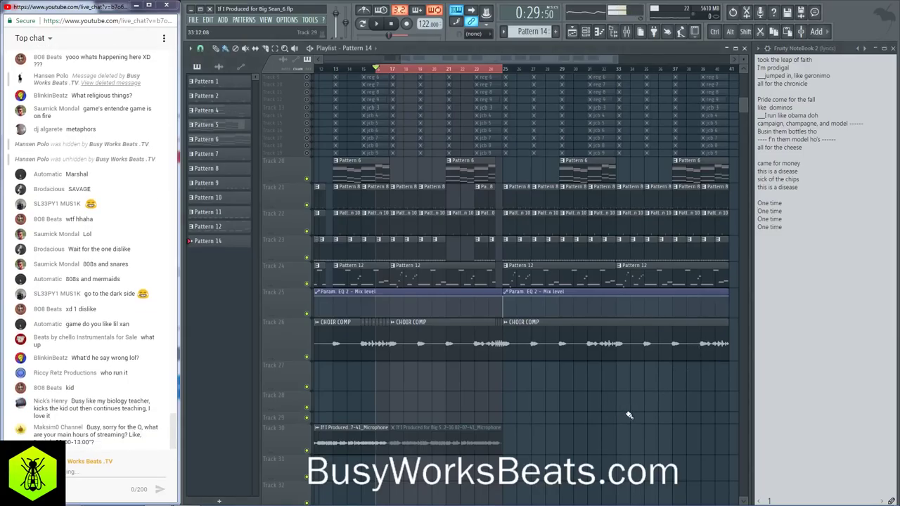
pyautogui.press('space')
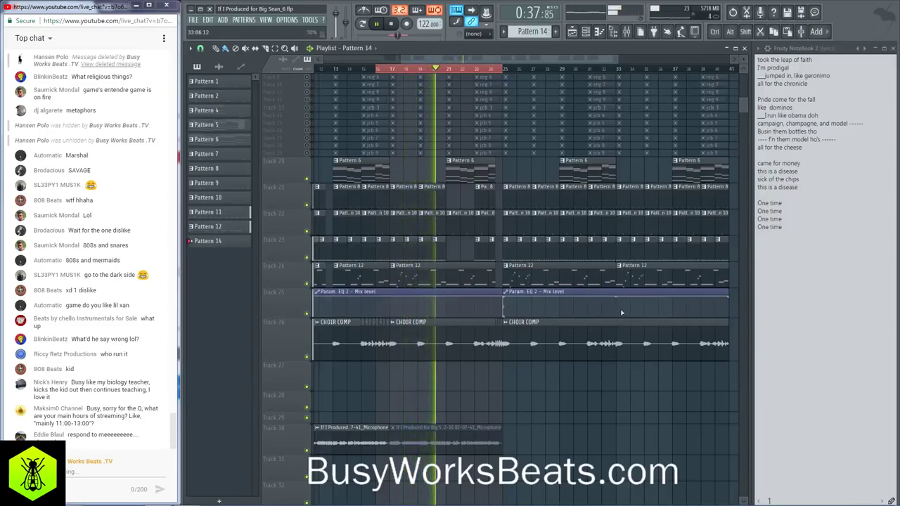
# Step: Audition the looped playlist section from bar 16 several times to work out the next lyric lines
pyautogui.press('space')
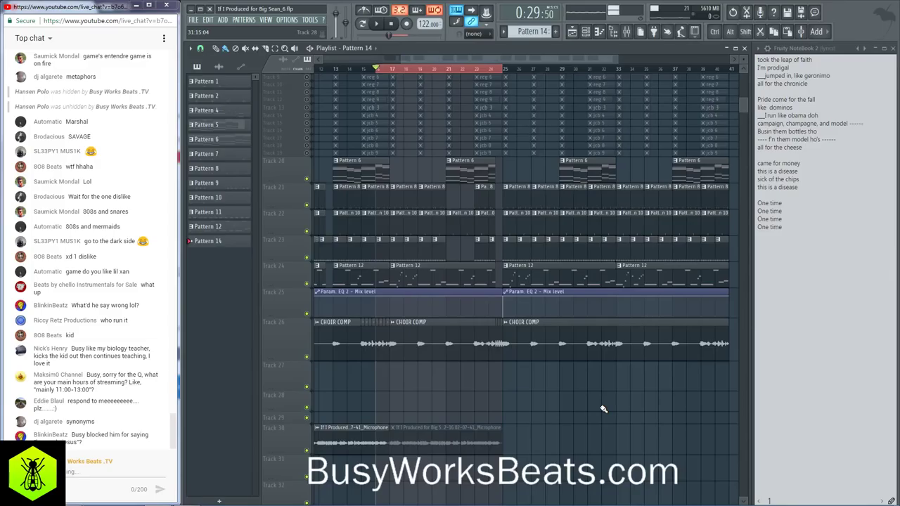
pyautogui.press('space')
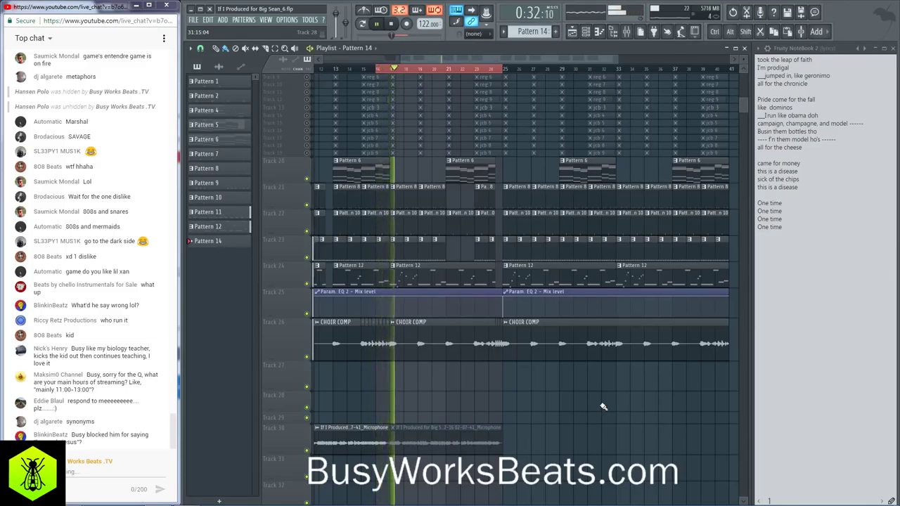
pyautogui.press('space')
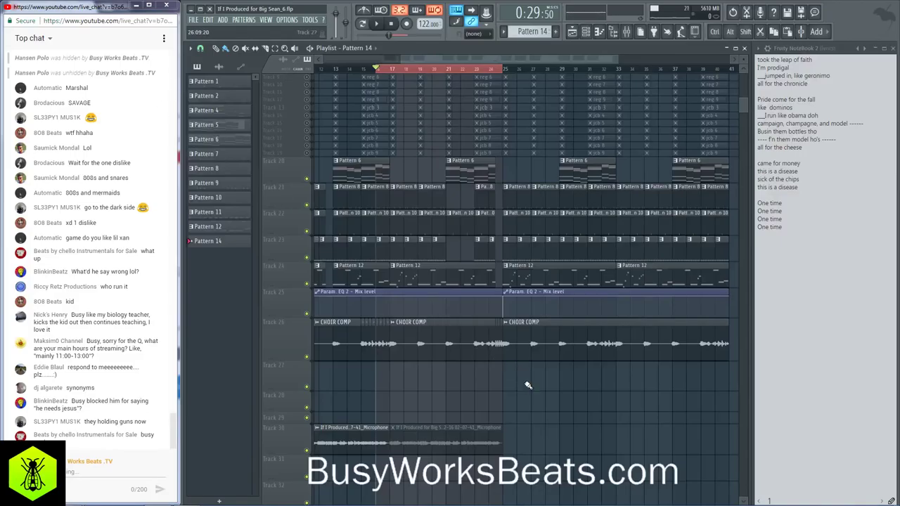
pyautogui.press('space')
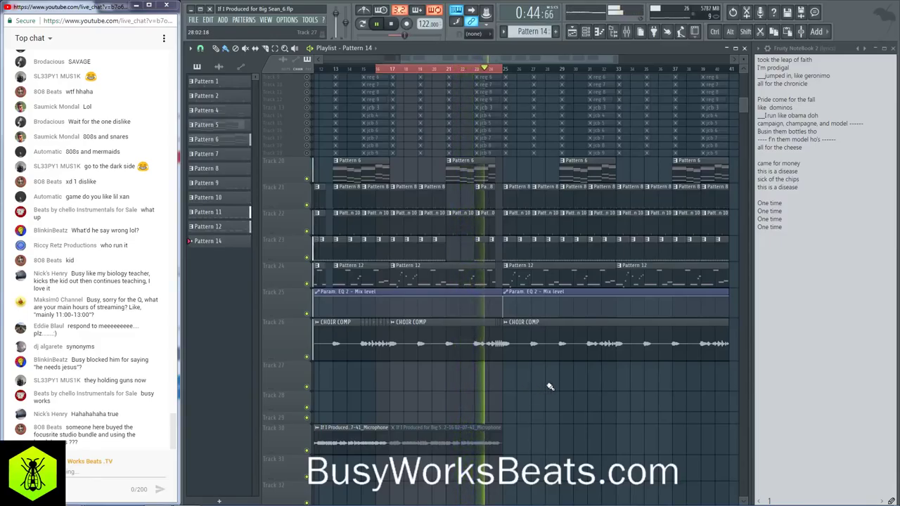
pyautogui.press('space')
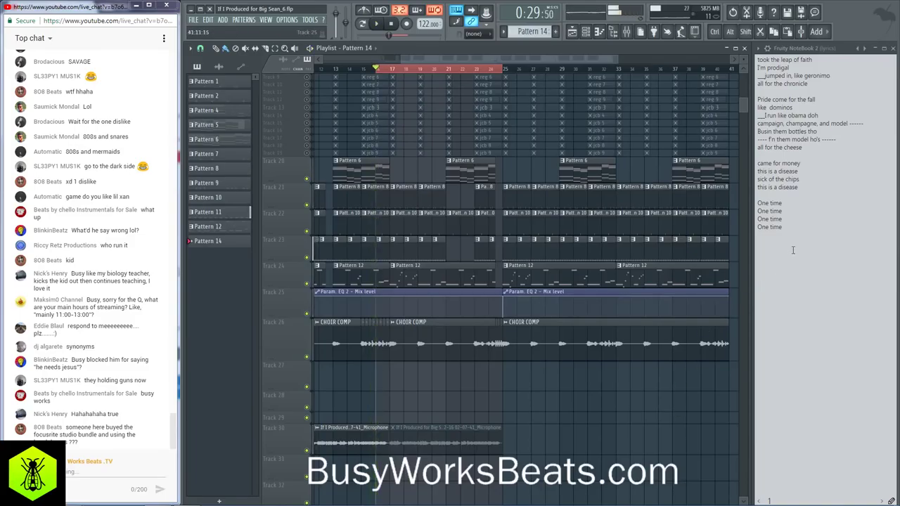
pyautogui.press('space')
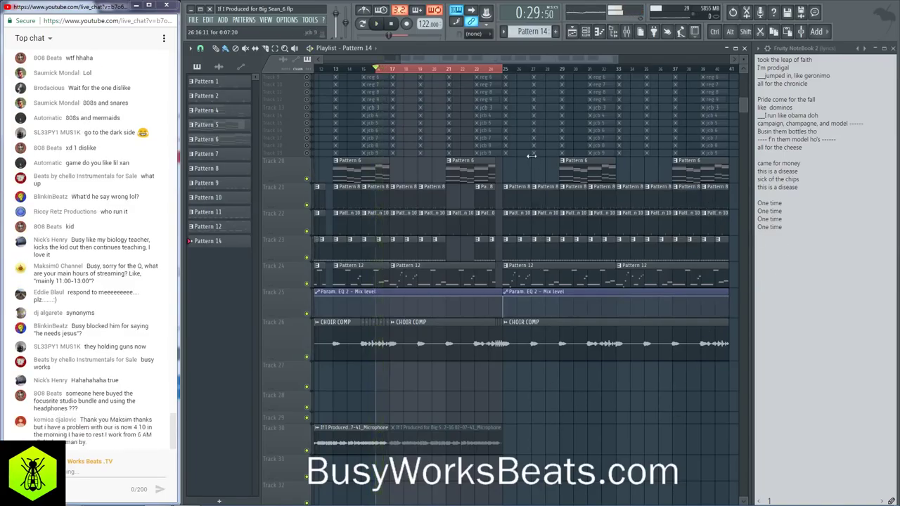
# Step: With the loop playing, insert "Shout out to my crew" before the first "One time" in the lyrics notebook, and stop playback
pyautogui.press('space')
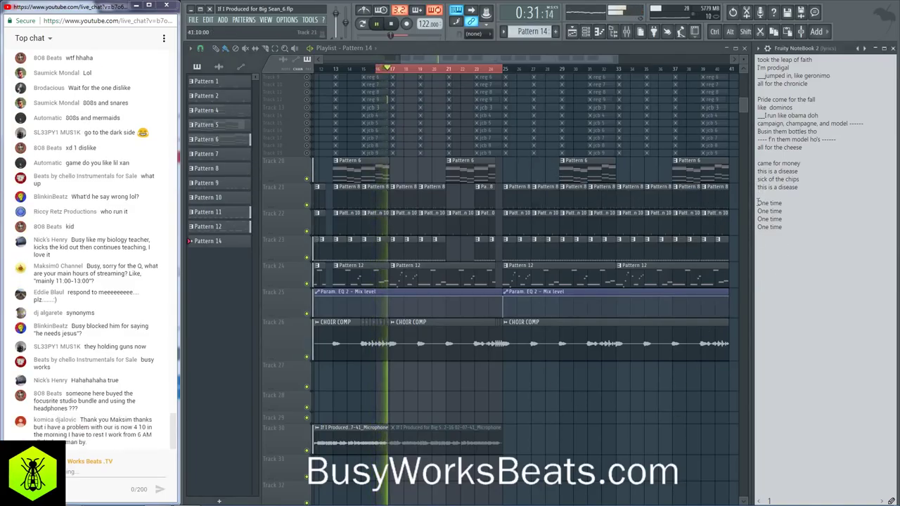
pyautogui.click(758, 203)
pyautogui.write('Shout out ')
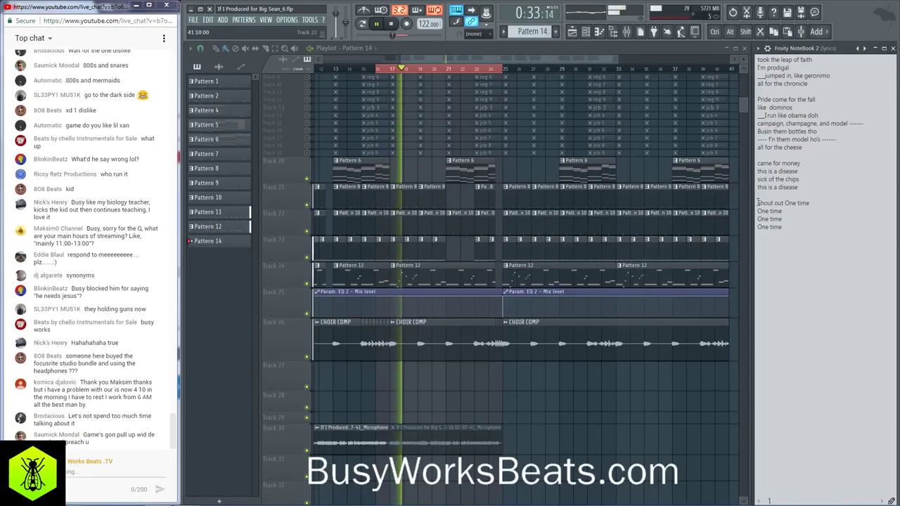
pyautogui.write('to my ')
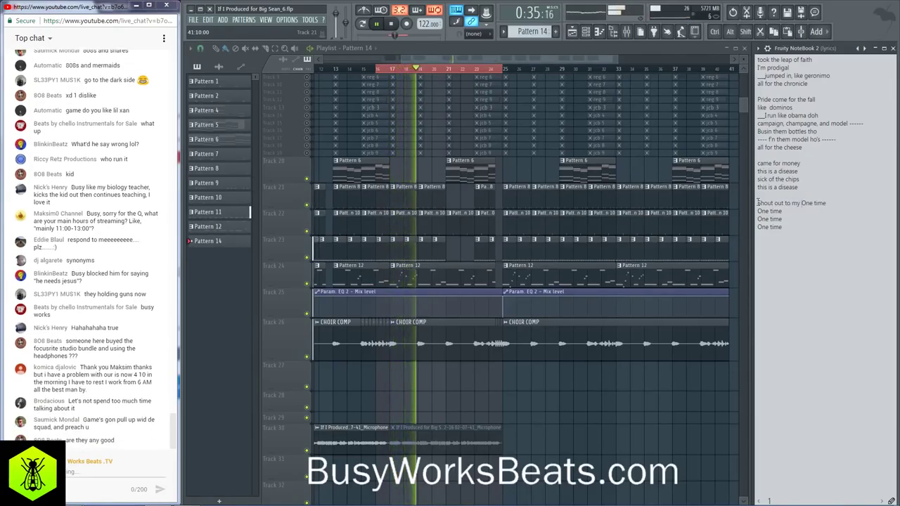
pyautogui.write('crew')
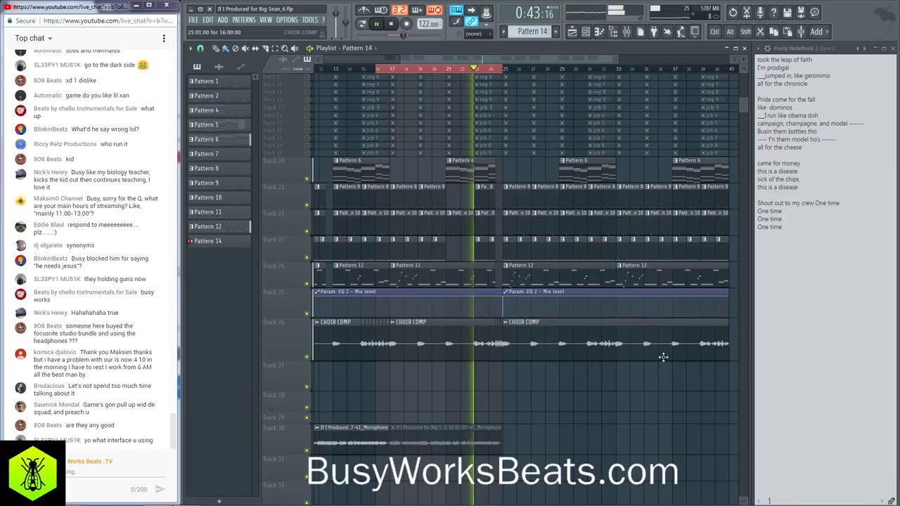
pyautogui.press('space')
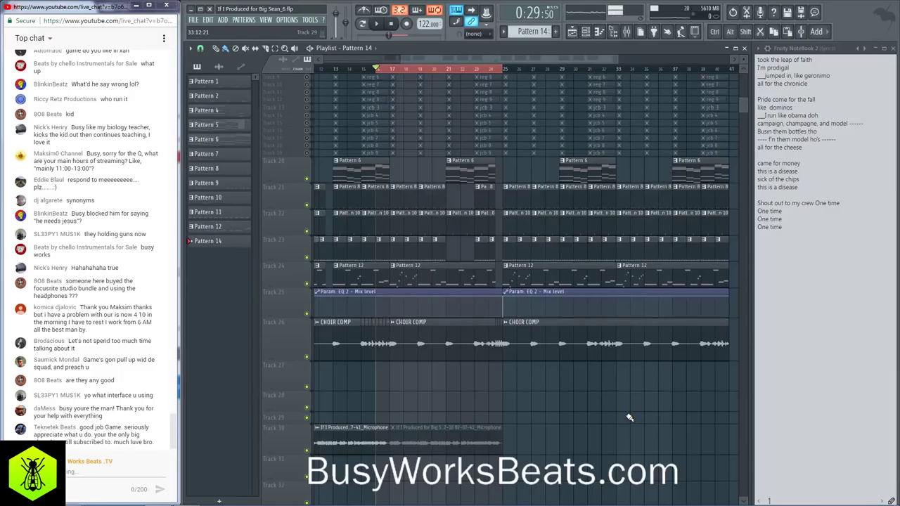
# Step: Replay the loop, insert "To my dogs tryna dodge" before the last "One time" in the lyrics, and stop playback
pyautogui.press('space')
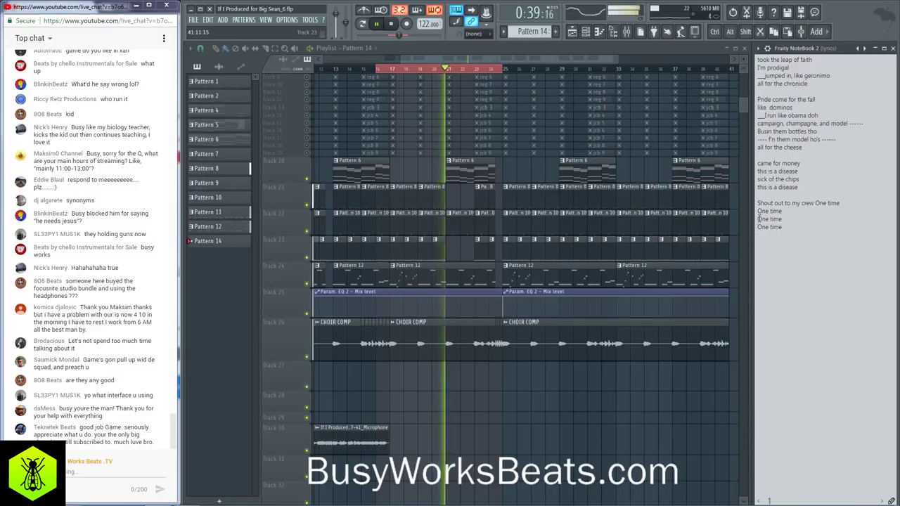
pyautogui.write('To my dogs ')
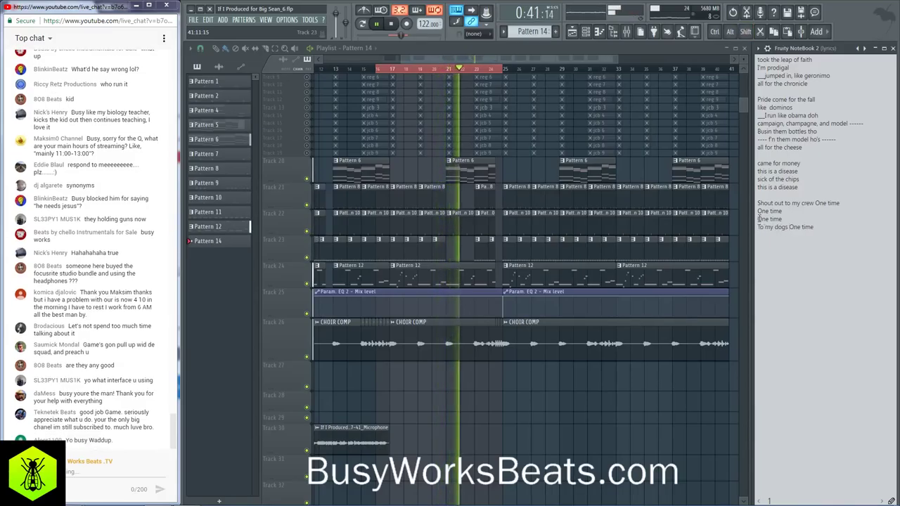
pyautogui.write('tryin')
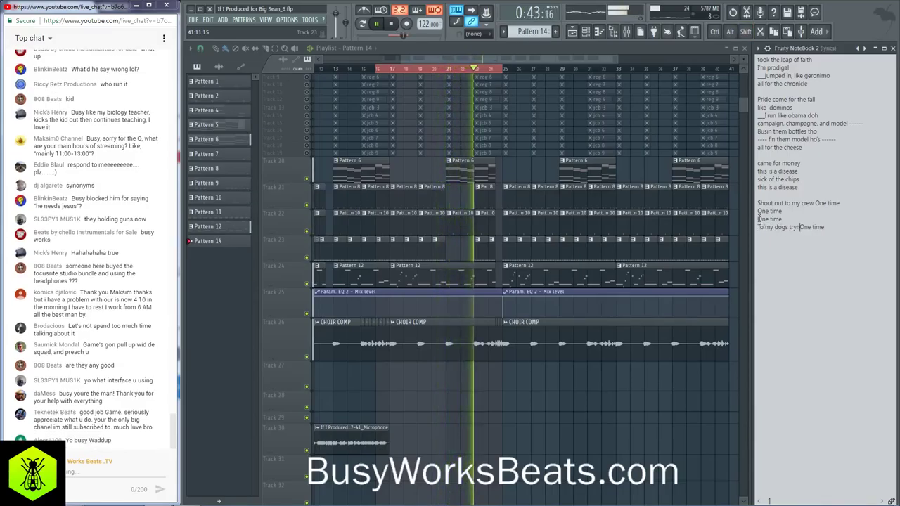
pyautogui.write('a dodge')
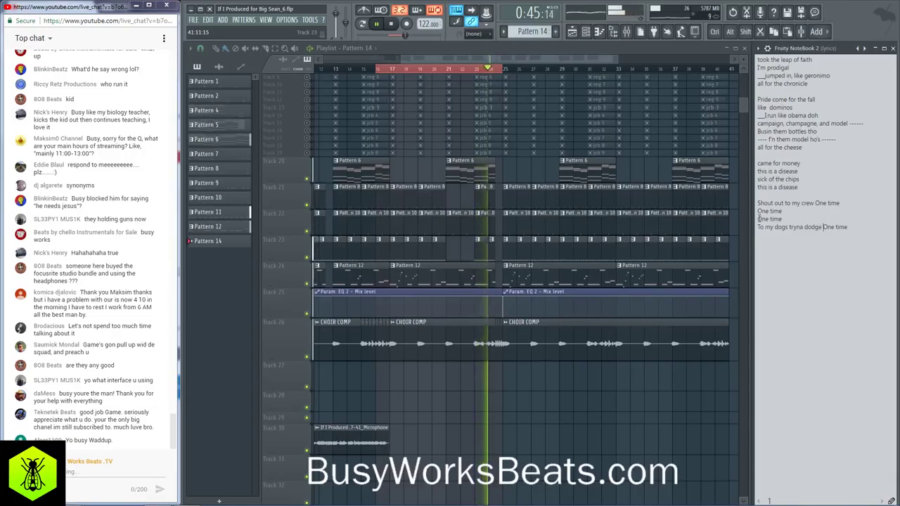
pyautogui.click(624, 360)
pyautogui.press('space')
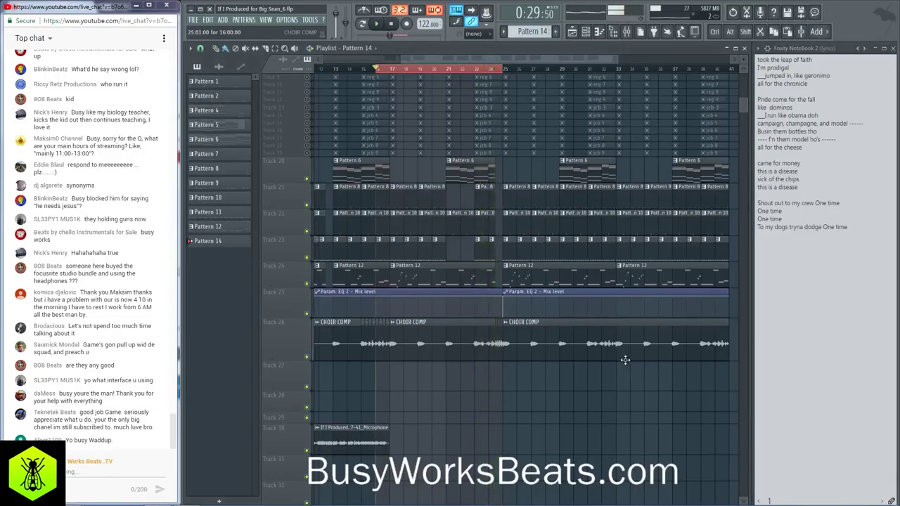
# Step: Replay the loop, insert "Drop the ceiling" before the second "One time" in the lyrics, and stop playback
pyautogui.press('space')
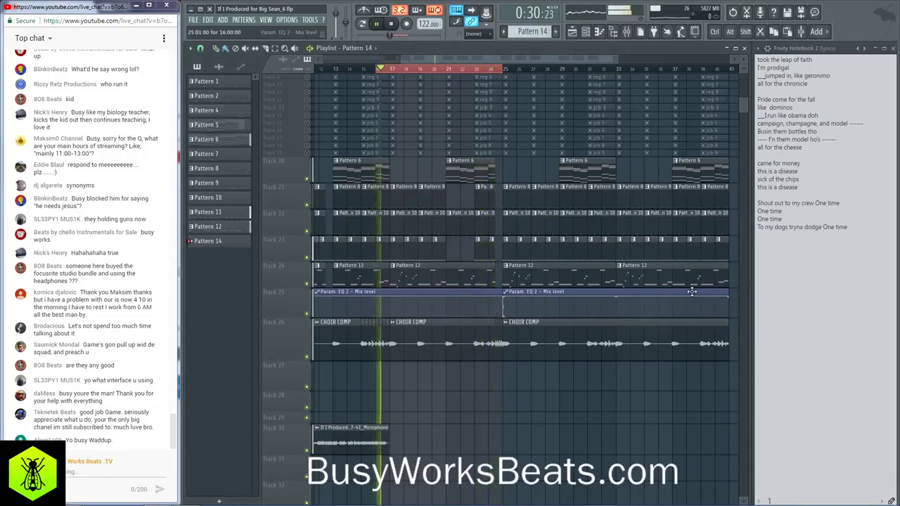
pyautogui.click(799, 211)
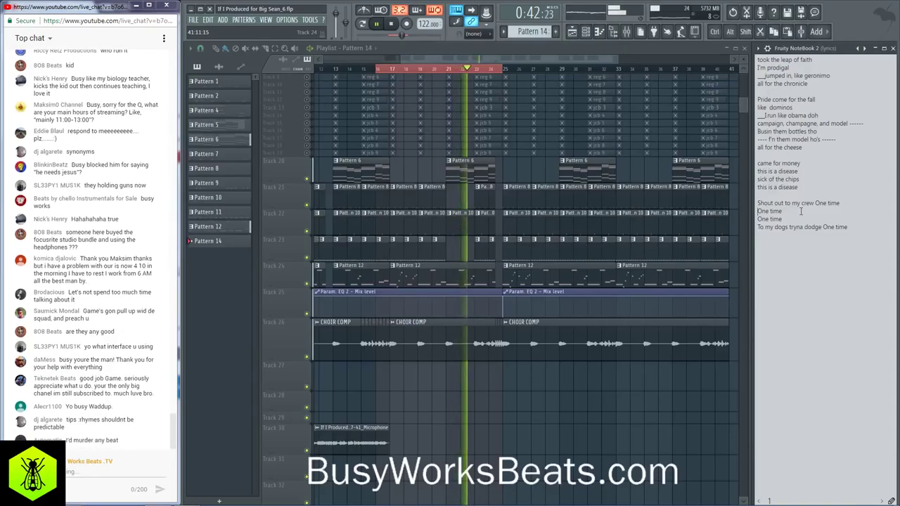
pyautogui.write('Drop the cell')
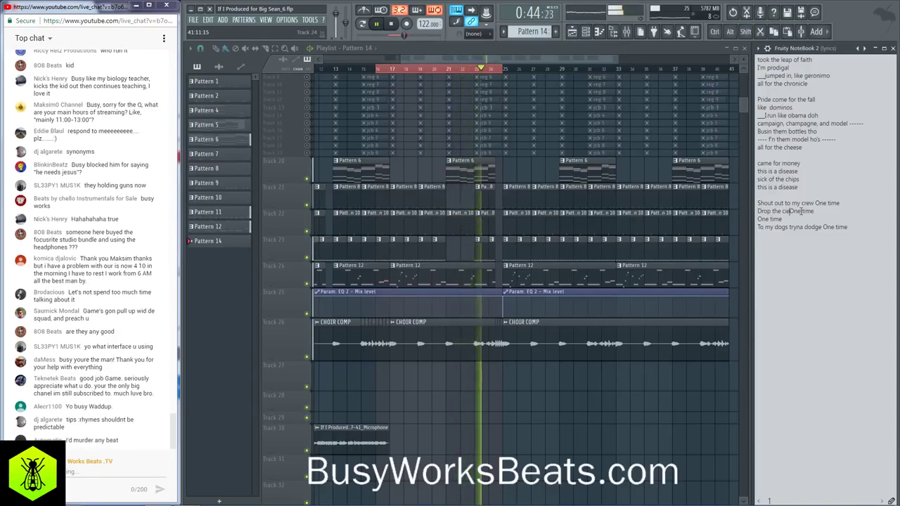
pyautogui.write('ing')
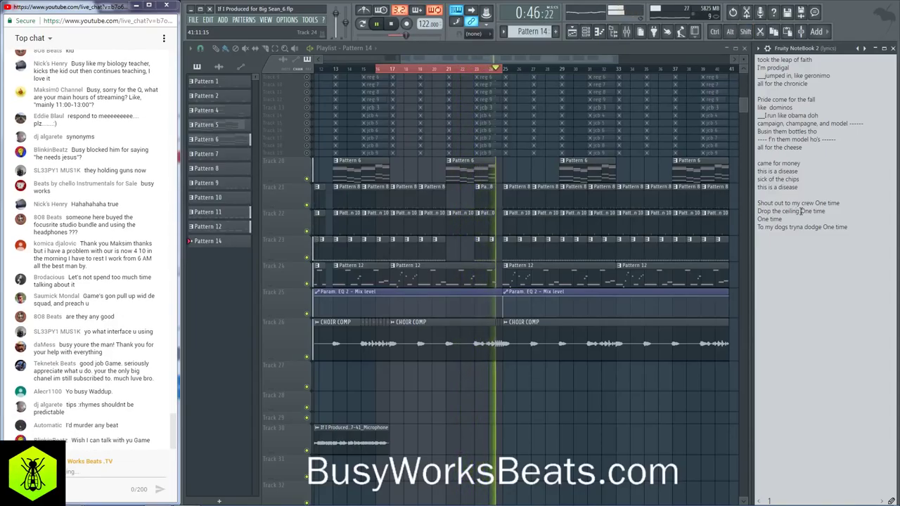
pyautogui.press('space')
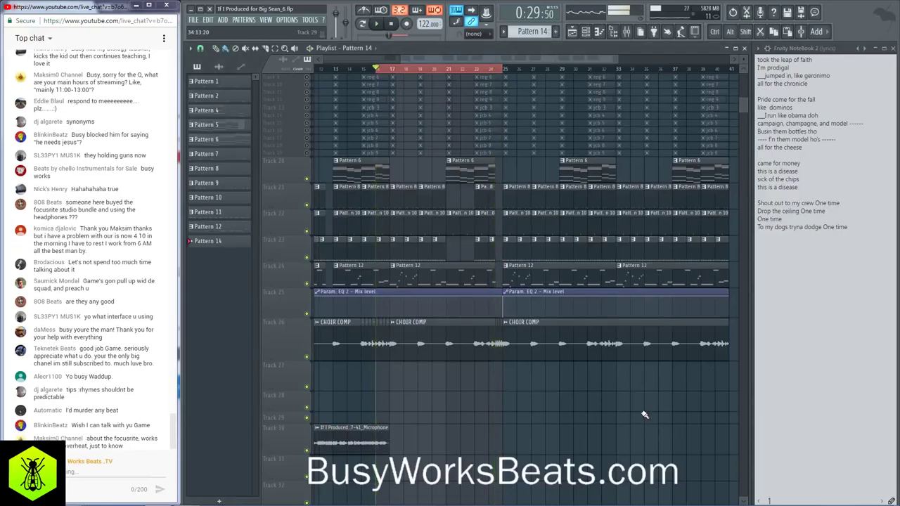
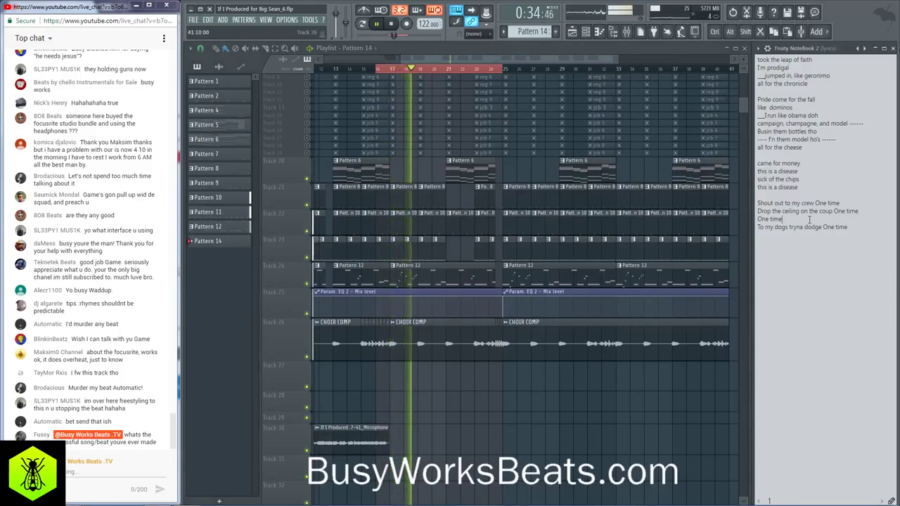
# Step: Insert "Just do what it do" before "One time" on the third line of the last verse
pyautogui.click(759, 219)
pyautogui.write('Just do what it ')
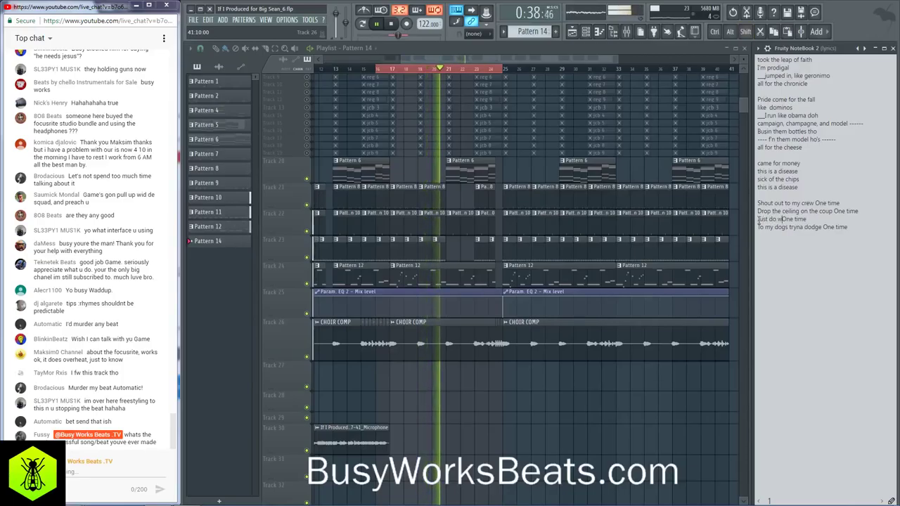
pyautogui.write('do')
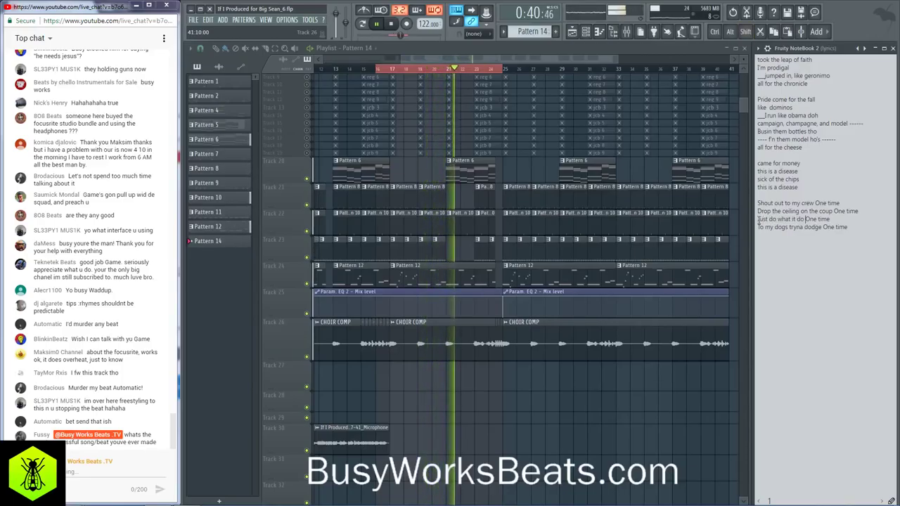
# Step: Start a new line below the last lyric and replay the looped section from bar 16
pyautogui.click(854, 231)
pyautogui.press('Return')
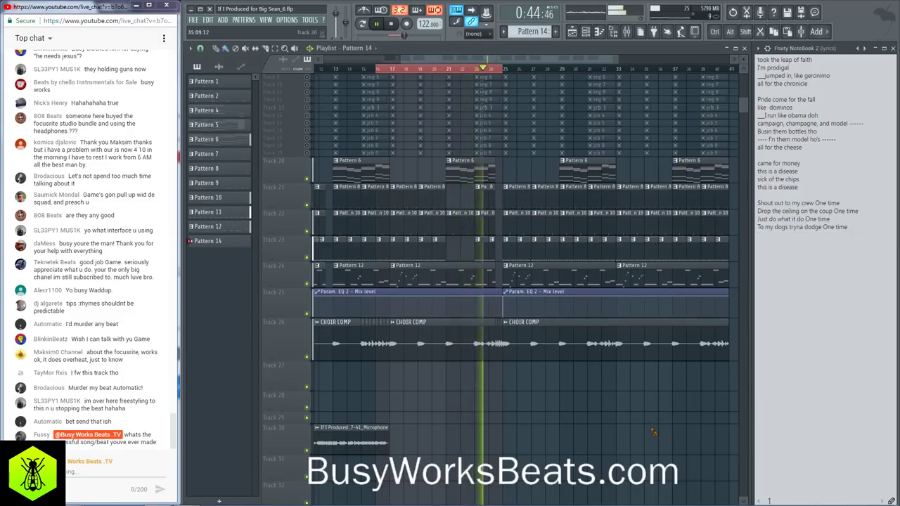
pyautogui.click(368, 70)
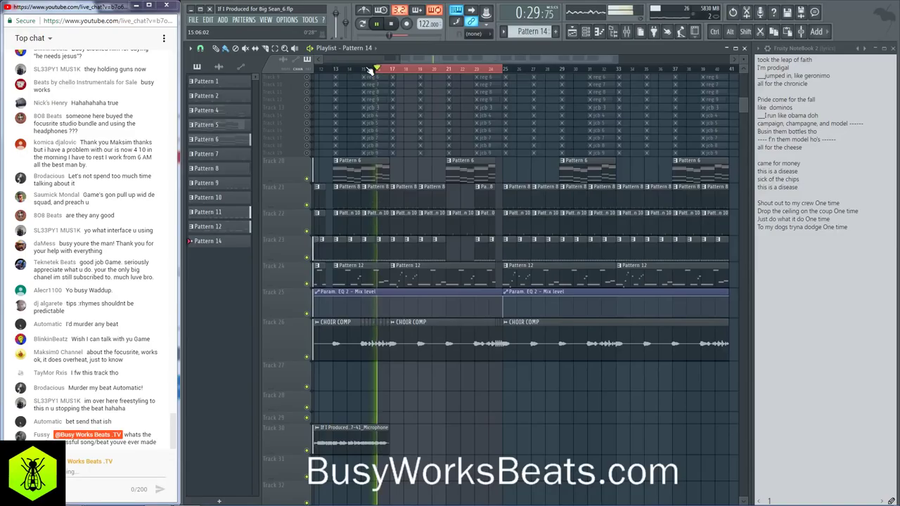
pyautogui.click(784, 240)
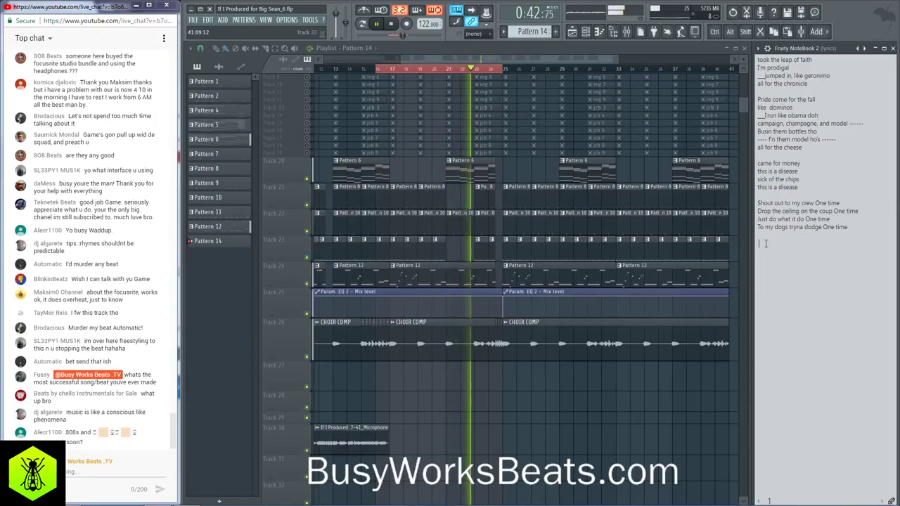
pyautogui.press('space')
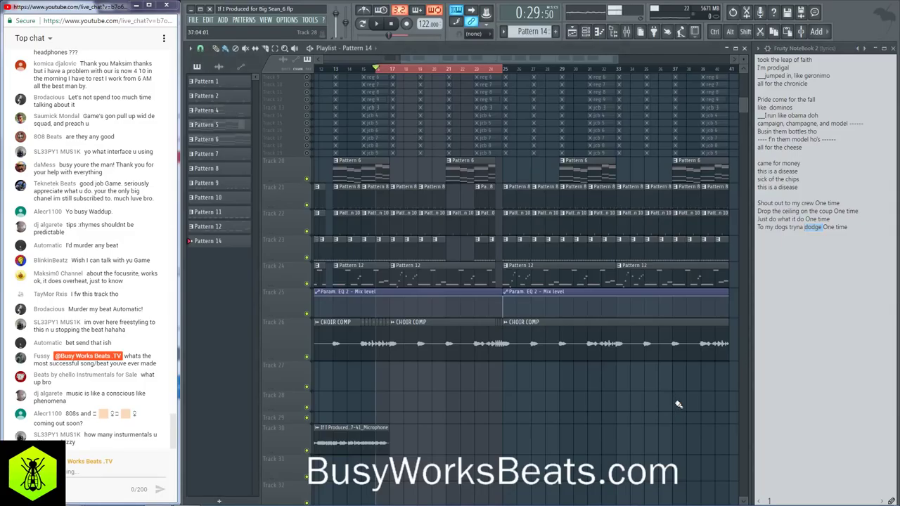
# Step: Replay the loop, replace "dodge" with "lose" in the last lyric line, and stop playback
pyautogui.press('space')
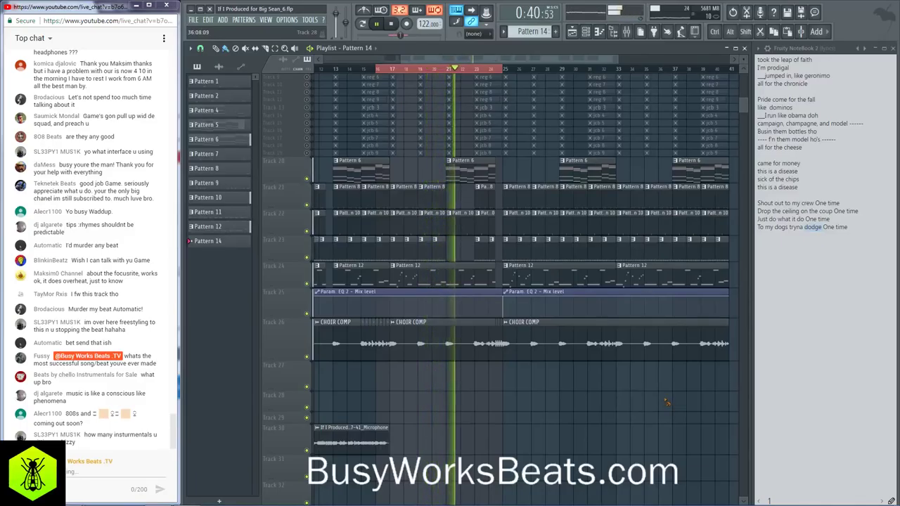
pyautogui.doubleClick(812, 227)
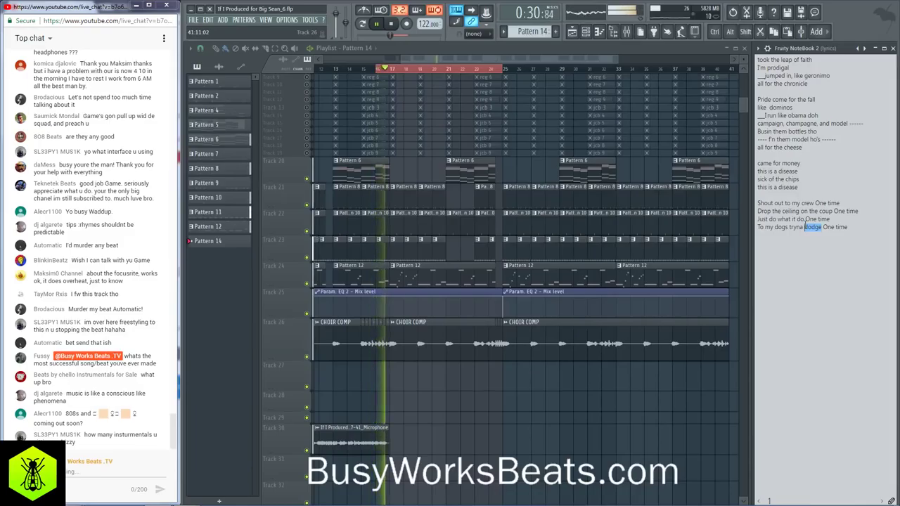
pyautogui.write('lose')
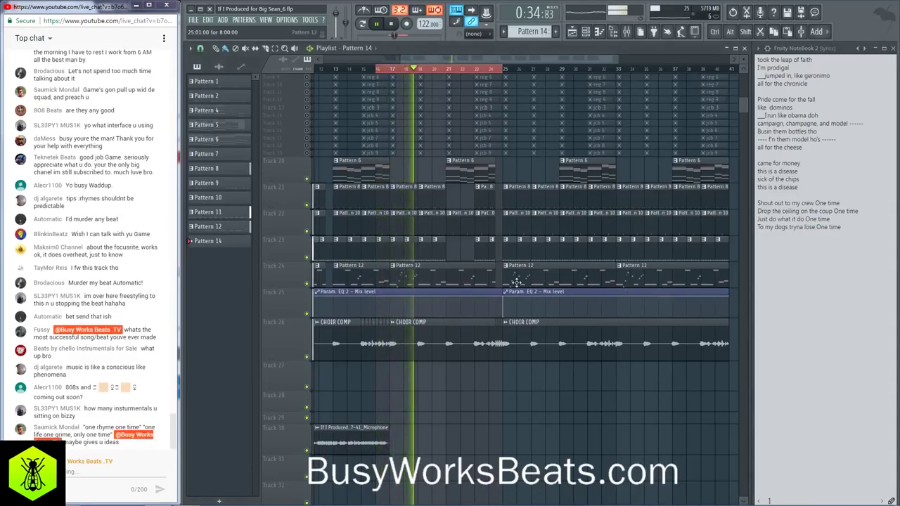
pyautogui.press('space')
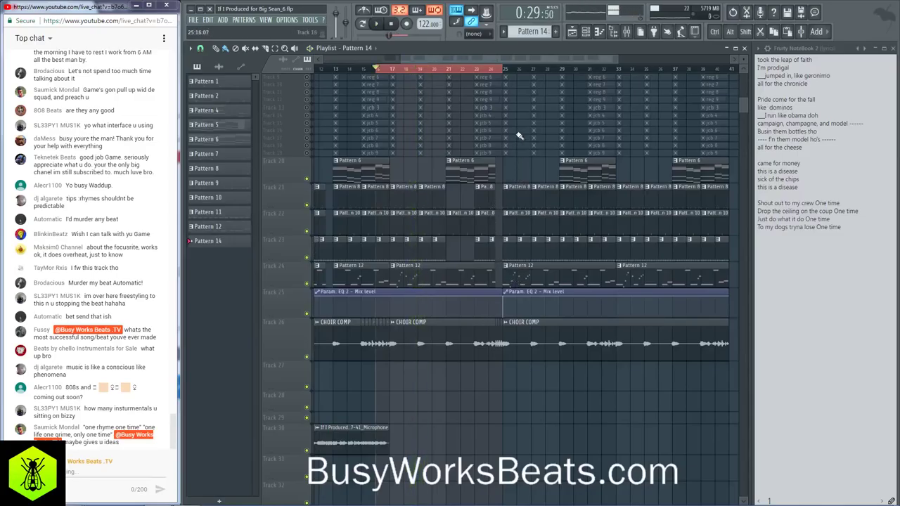
# Step: Show the Microphone track's effects chain in the mixer and close the mixer
pyautogui.click(624, 32)
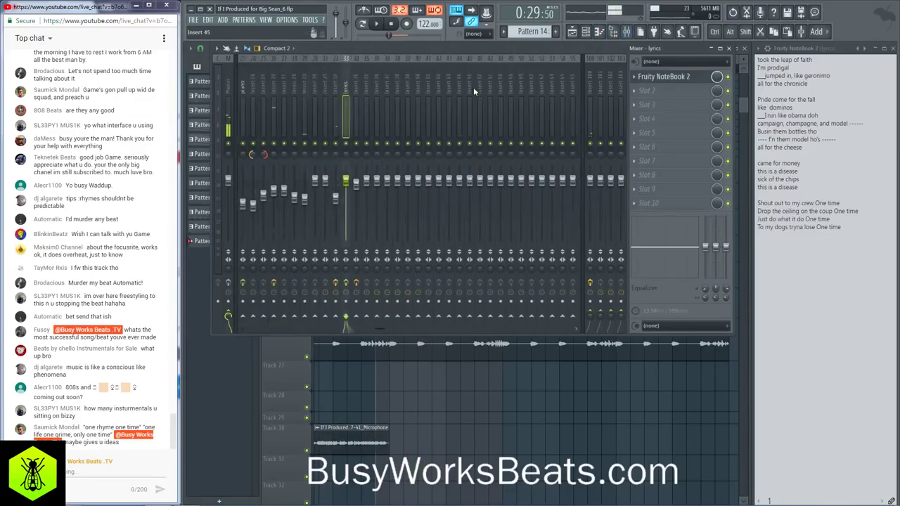
pyautogui.click(481, 90)
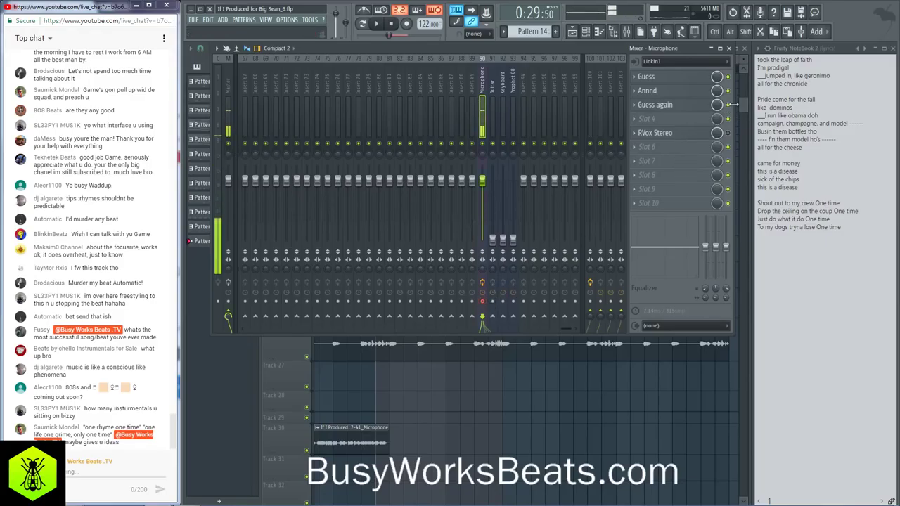
pyautogui.press('F9')
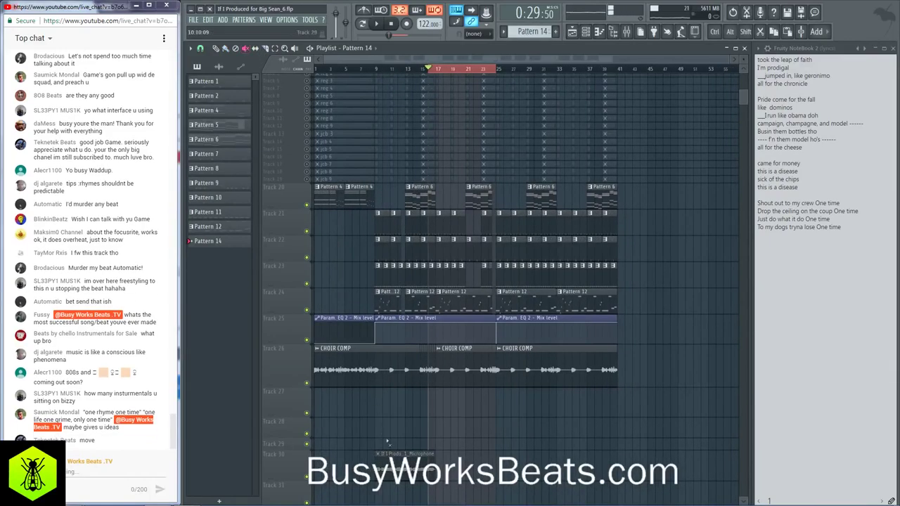
# Step: Set the playlist's time selection from bar 8 to about bar 26 and deselect the clips
pyautogui.scroll(4, 362, 72)
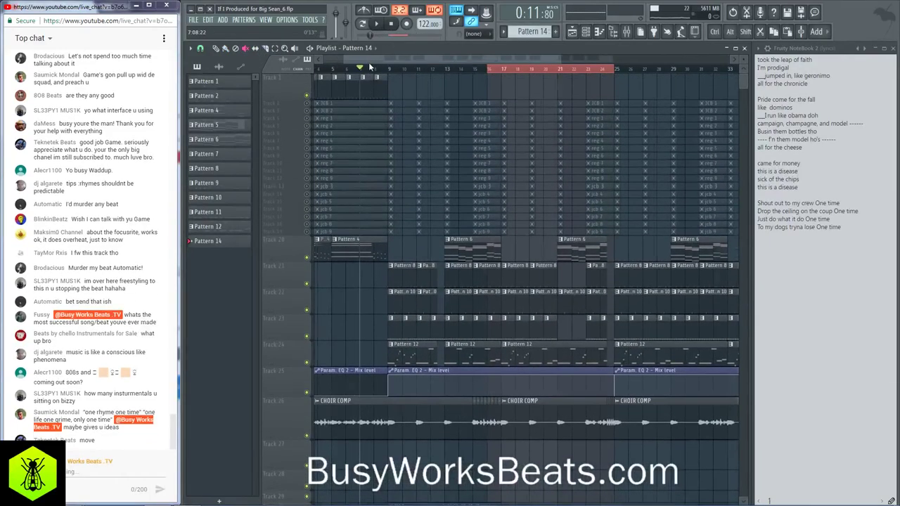
pyautogui.moveTo(415, 75); pyautogui.dragTo(648, 92)
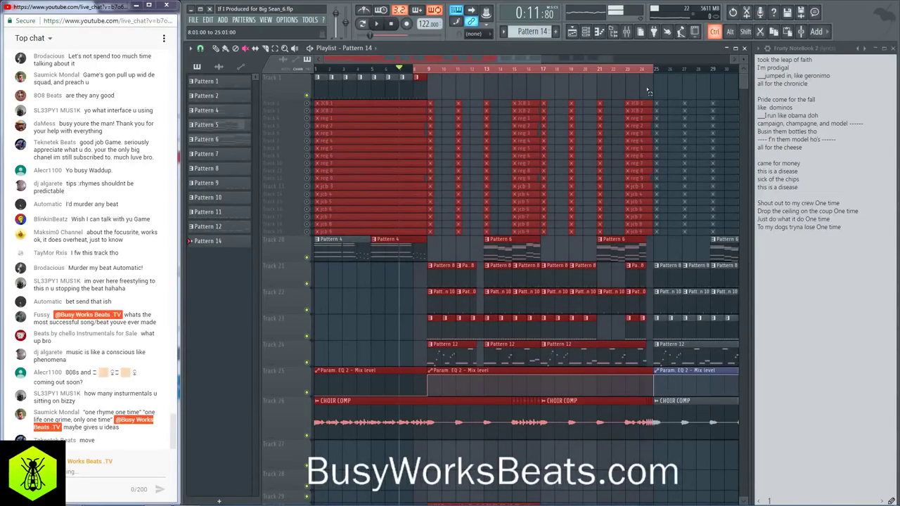
pyautogui.scroll(-3, 635, 98)
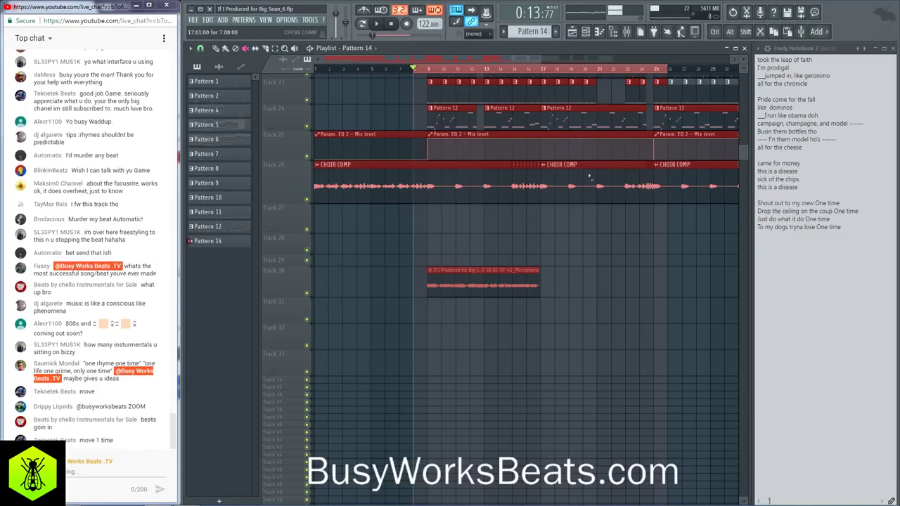
pyautogui.click(610, 335)
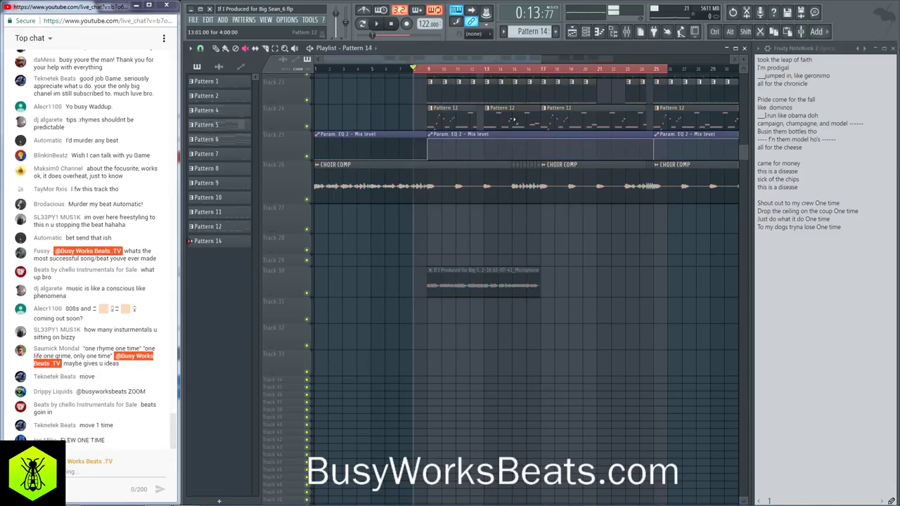
# Step: Try a short Microphone recording into the playlist as an audio clip from bar 8, and undo it
pyautogui.click(639, 32)
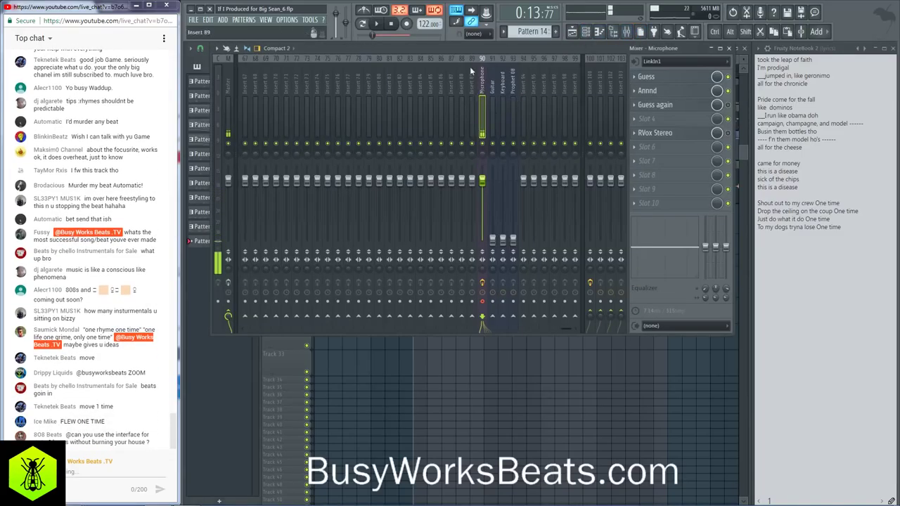
pyautogui.click(407, 24)
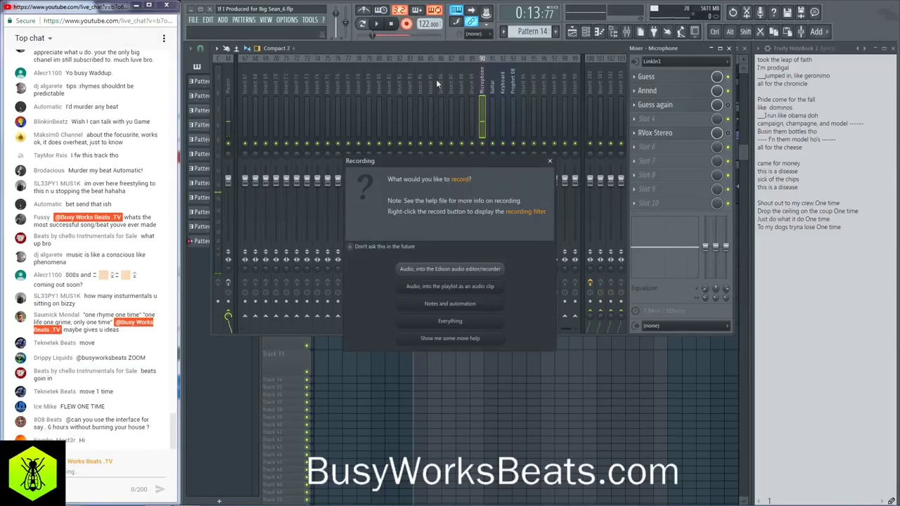
pyautogui.click(494, 287)
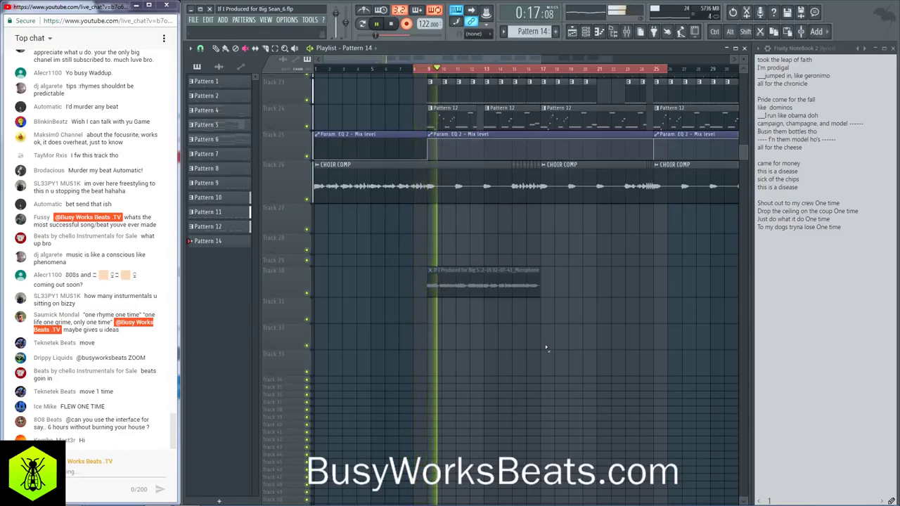
pyautogui.press('space')
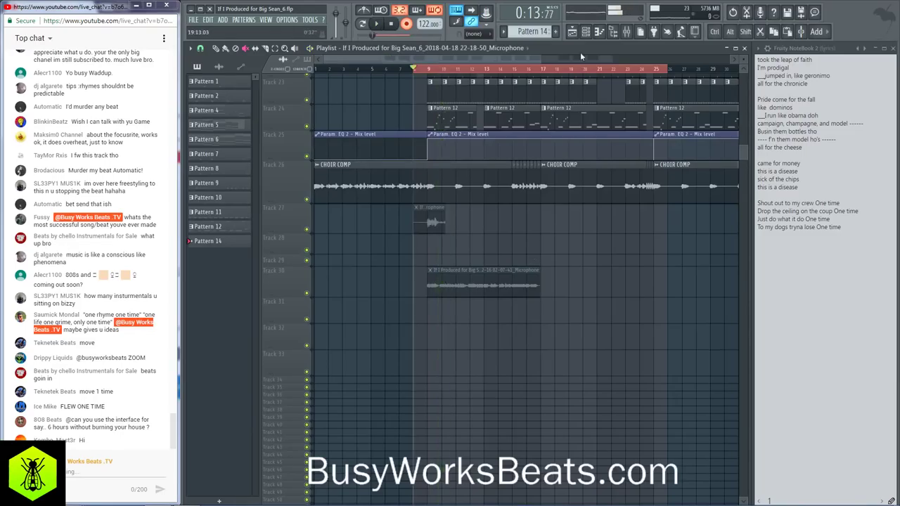
pyautogui.hotkey('ctrl', 'z')
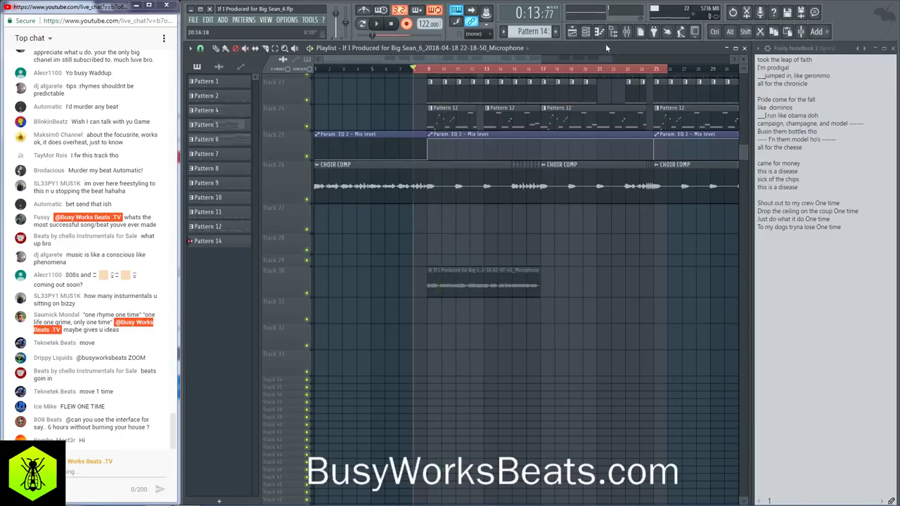
# Step: Record a vocal take from bar 8 to about bar 17 as a playlist audio clip, and delete it from Track 27
pyautogui.click(626, 31)
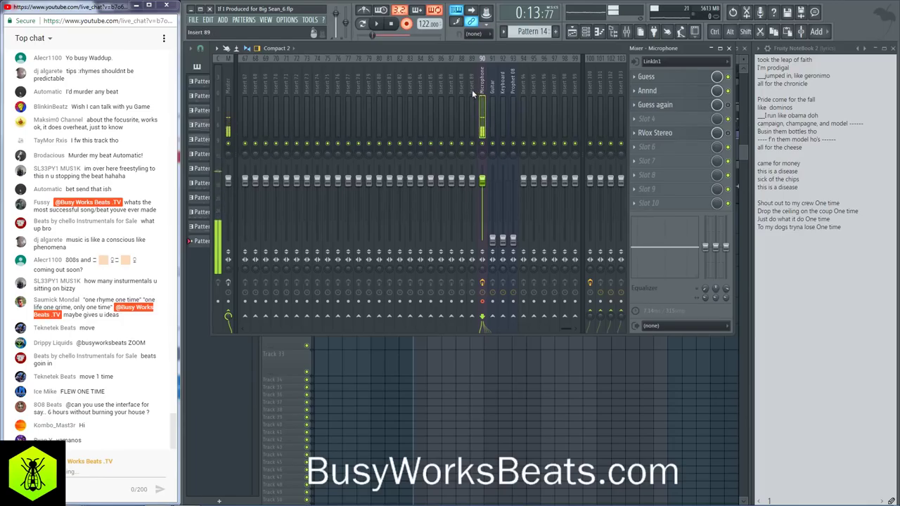
pyautogui.click(406, 24)
pyautogui.click(490, 290)
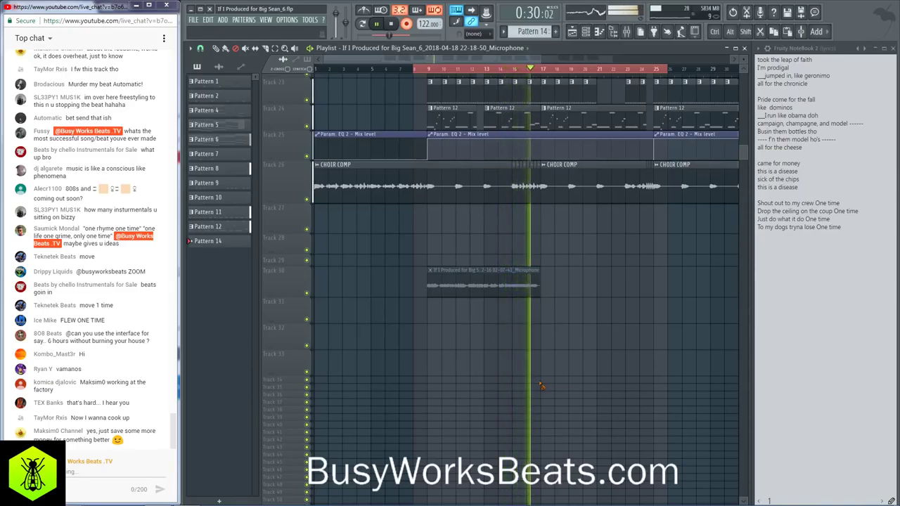
pyautogui.press('space')
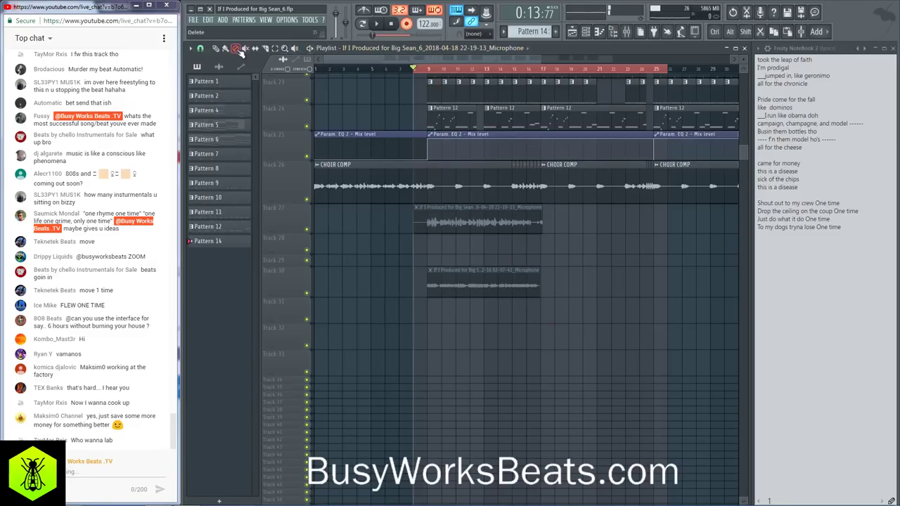
pyautogui.rightClick(463, 230)
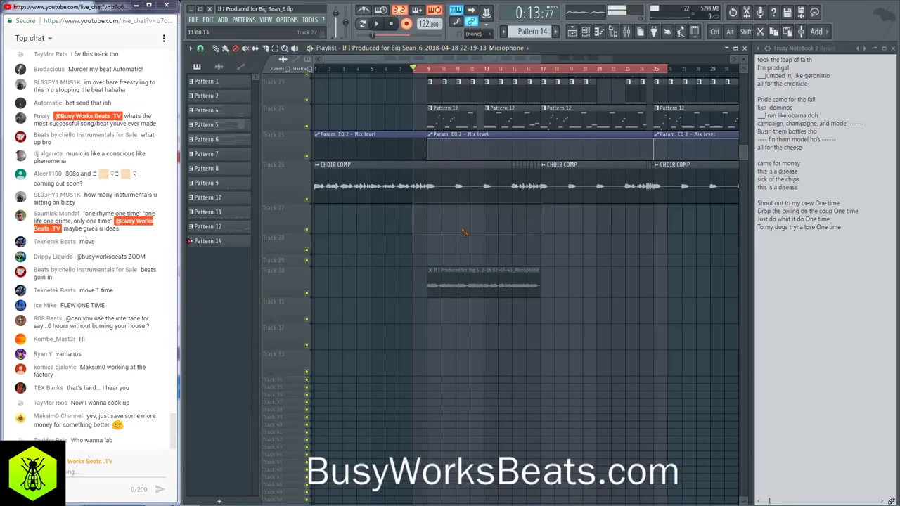
# Step: Record a vocal take from bar 8 to about bar 21 as a playlist audio clip and unmute it on Track 27
pyautogui.click(627, 32)
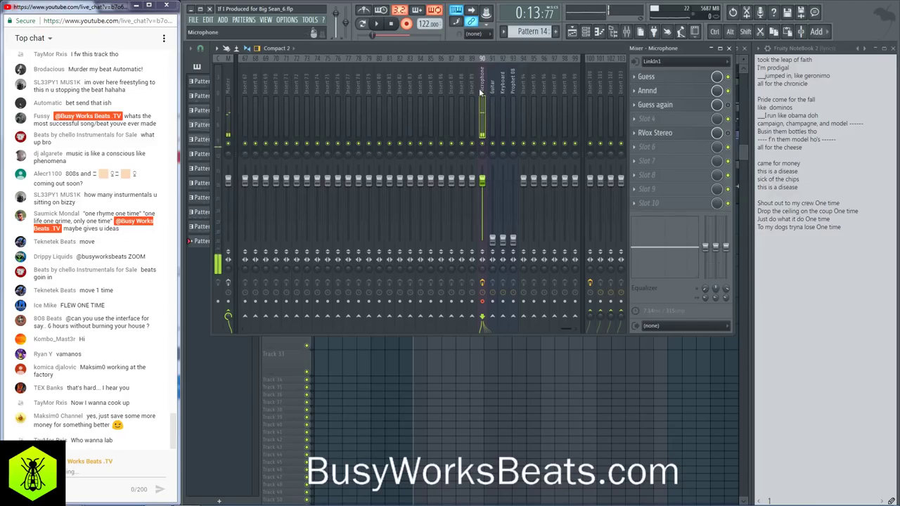
pyautogui.click(407, 24)
pyautogui.click(464, 286)
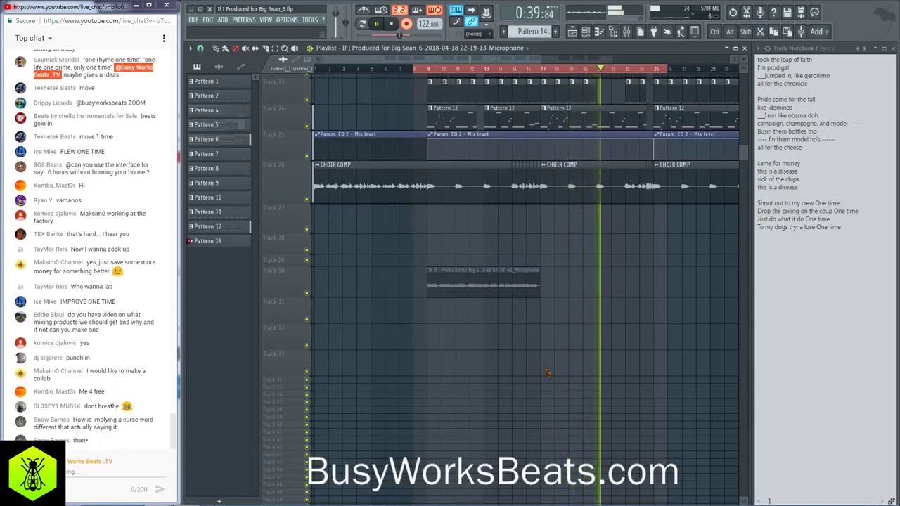
pyautogui.press('space')
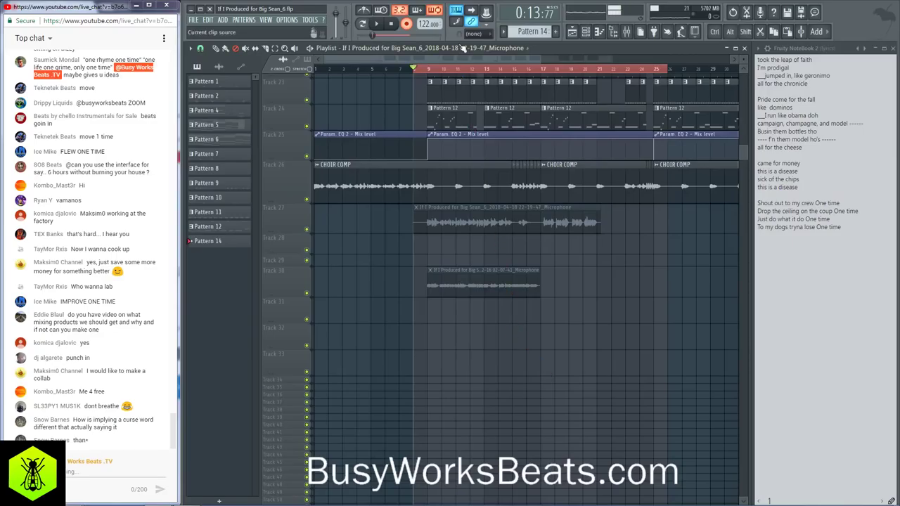
pyautogui.click(267, 54)
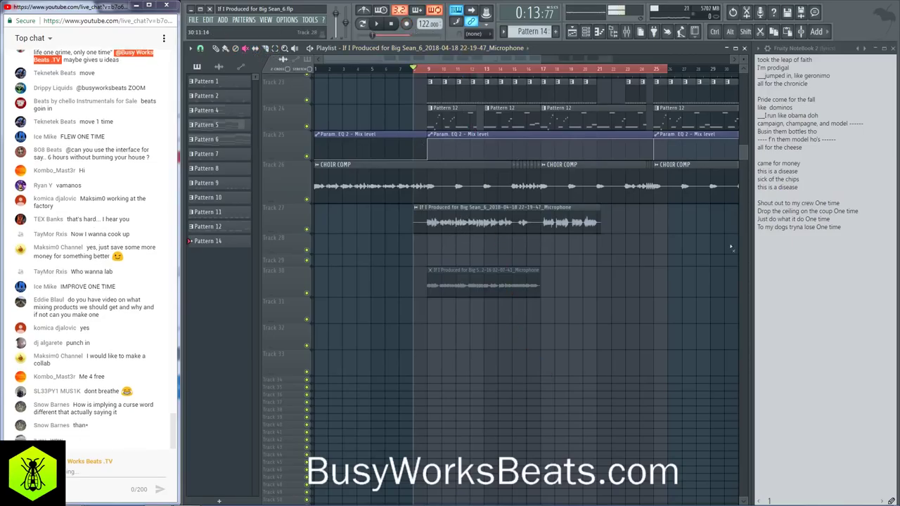
# Step: Highlight the "came for money" verse in the notebook and try recording a vocal take into the playlist from bar 8
pyautogui.moveTo(812, 189); pyautogui.dragTo(758, 163)
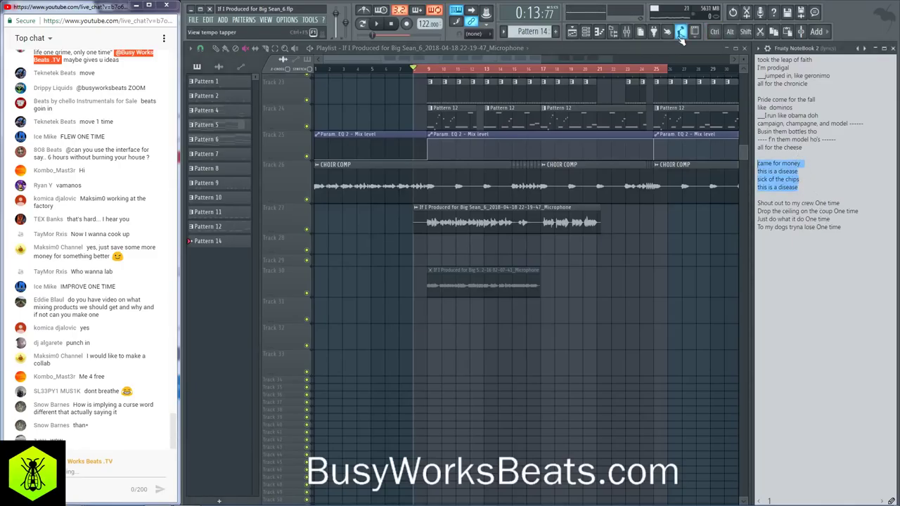
pyautogui.click(626, 31)
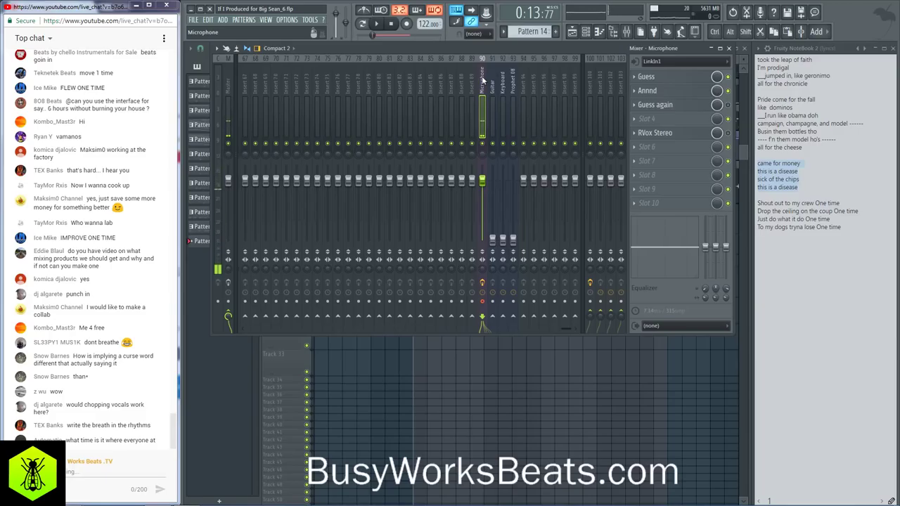
pyautogui.click(405, 24)
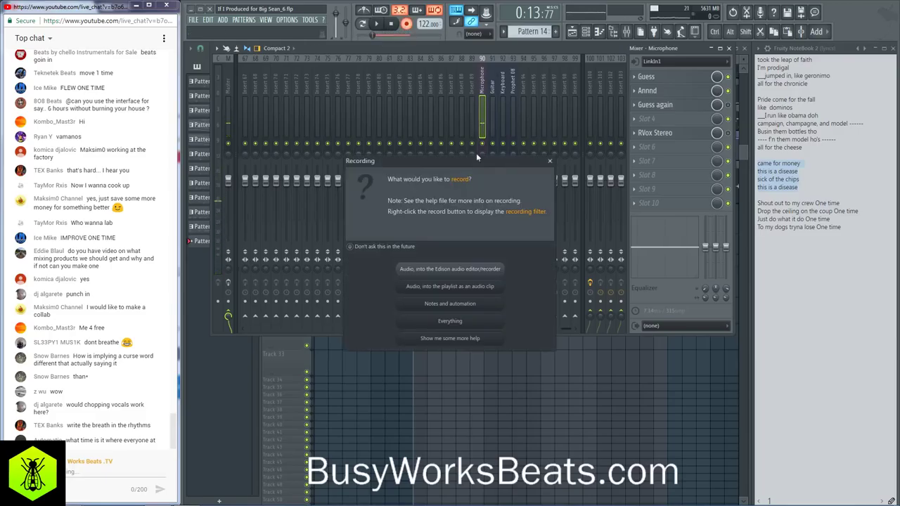
pyautogui.click(495, 286)
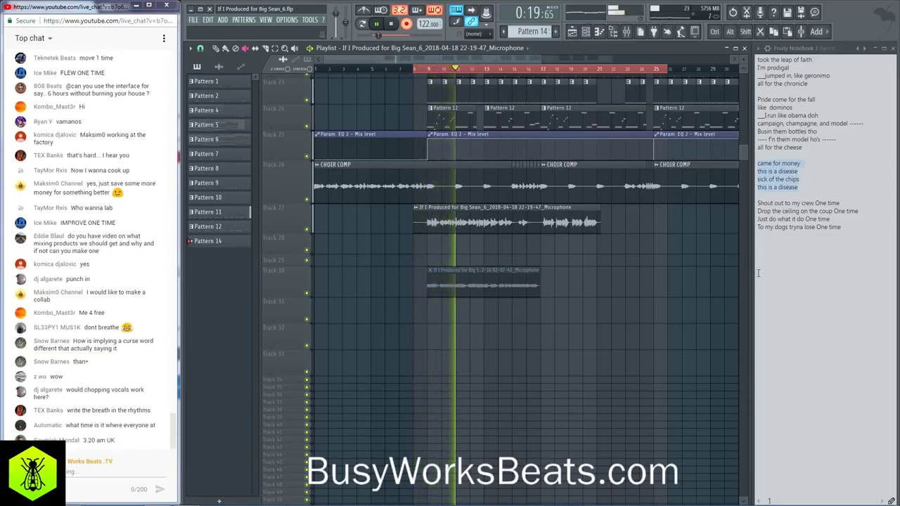
pyautogui.press('space')
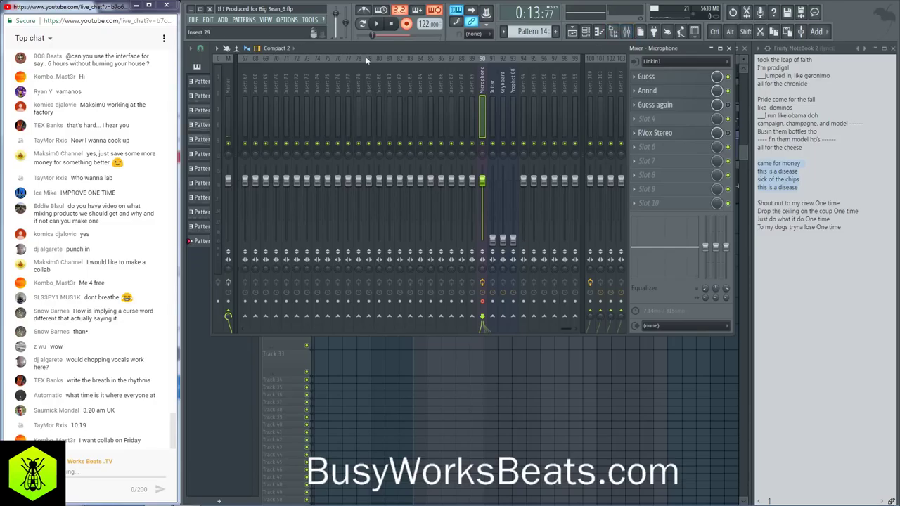
# Step: Record another vocal take into the playlist as an audio clip, from bar 8 to just past bar 17
pyautogui.click(407, 24)
pyautogui.click(485, 286)
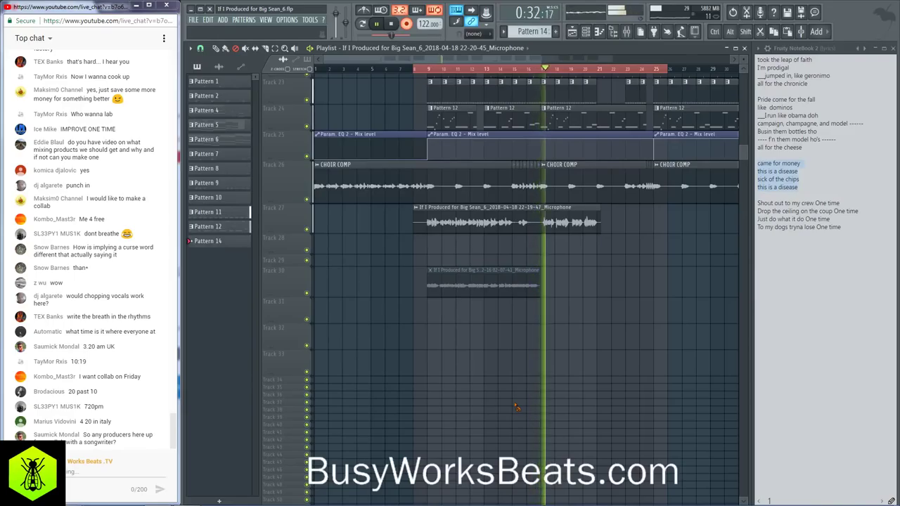
pyautogui.press('space')
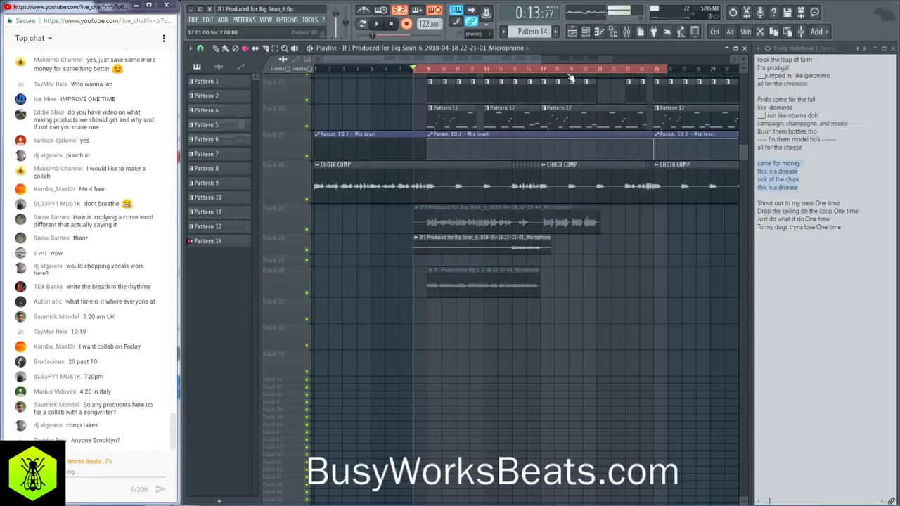
# Step: Slice the Track 27 vocal clip at bar 17 and delete its first part
pyautogui.click(191, 49)
pyautogui.click(524, 271)
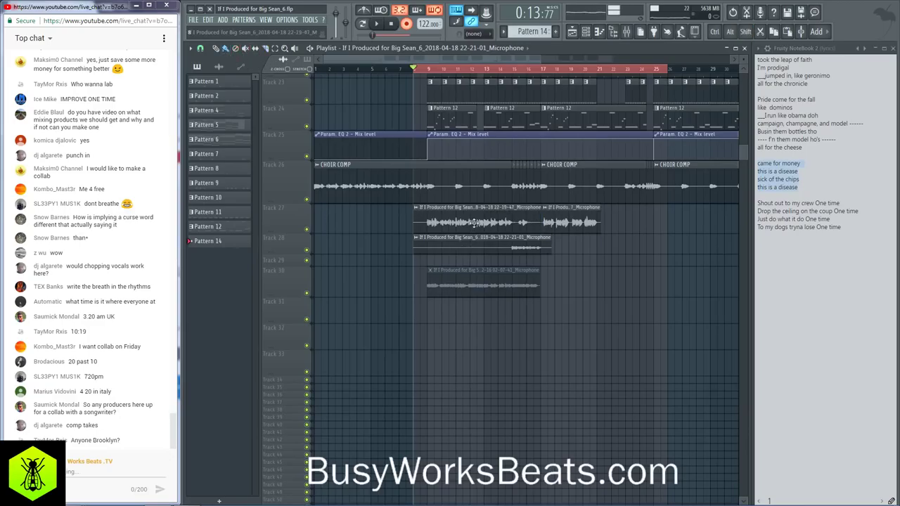
pyautogui.rightClick(474, 223)
# Step: Record a new vocal take from bar 8 to about bar 22 into the playlist as an audio clip
pyautogui.click(628, 32)
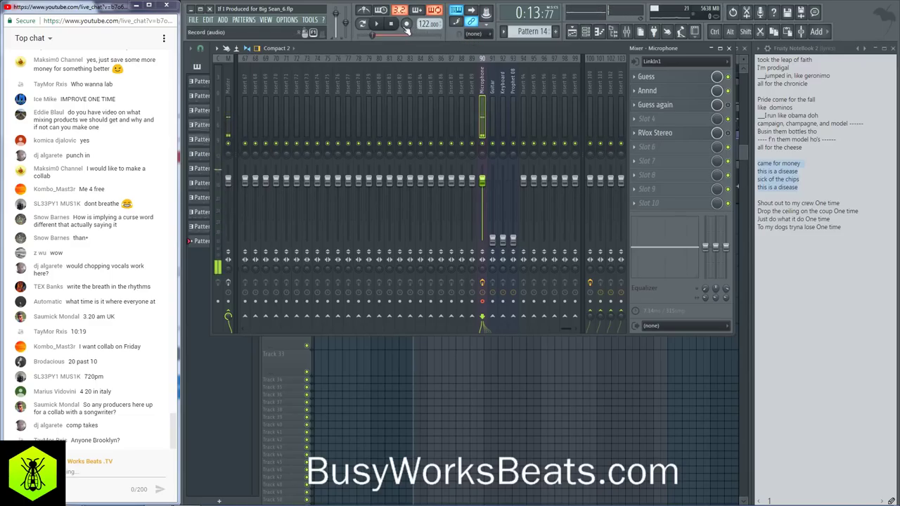
pyautogui.click(405, 24)
pyautogui.click(488, 287)
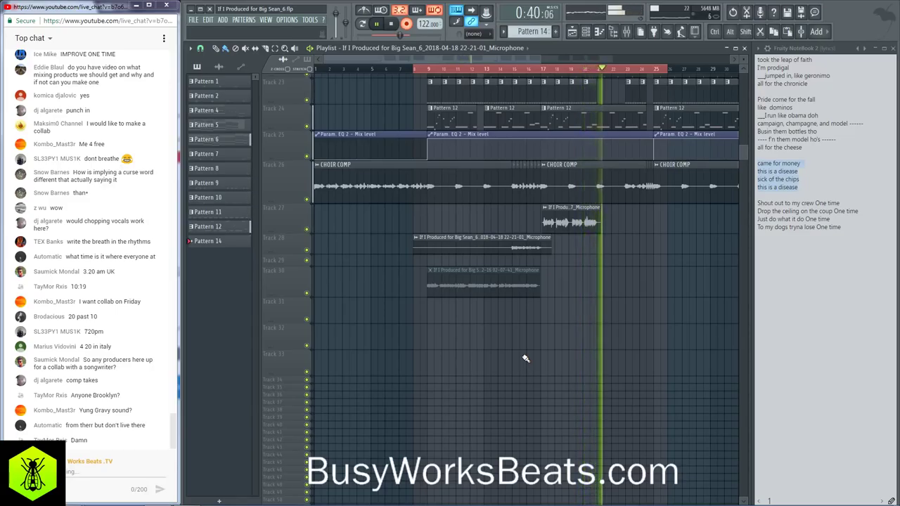
pyautogui.press('space')
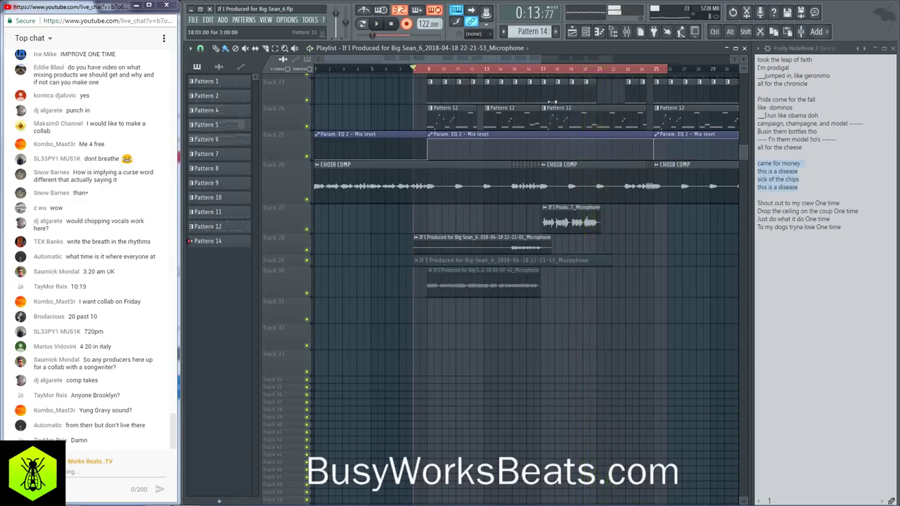
# Step: Set the time selection to bars 9 to 21 and try recording a vocal take into the playlist from there
pyautogui.moveTo(615, 71); pyautogui.dragTo(437, 86)
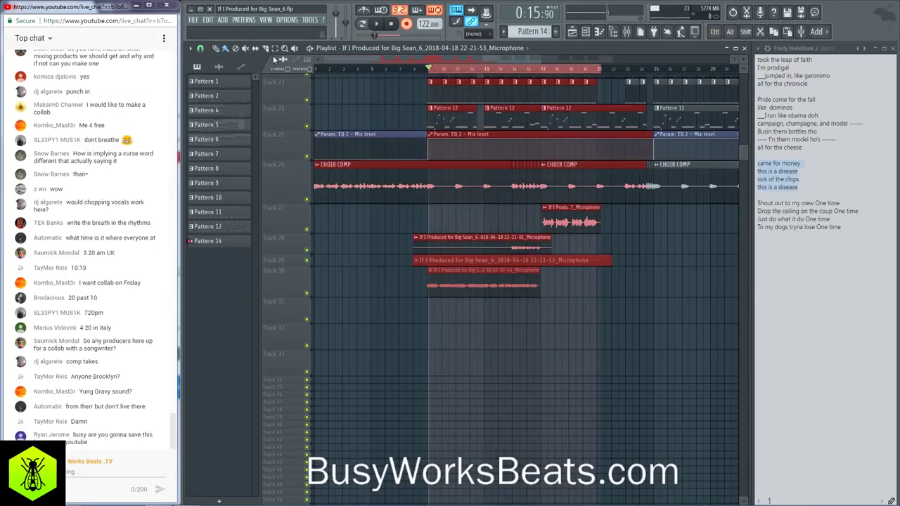
pyautogui.click(199, 48)
pyautogui.click(220, 190)
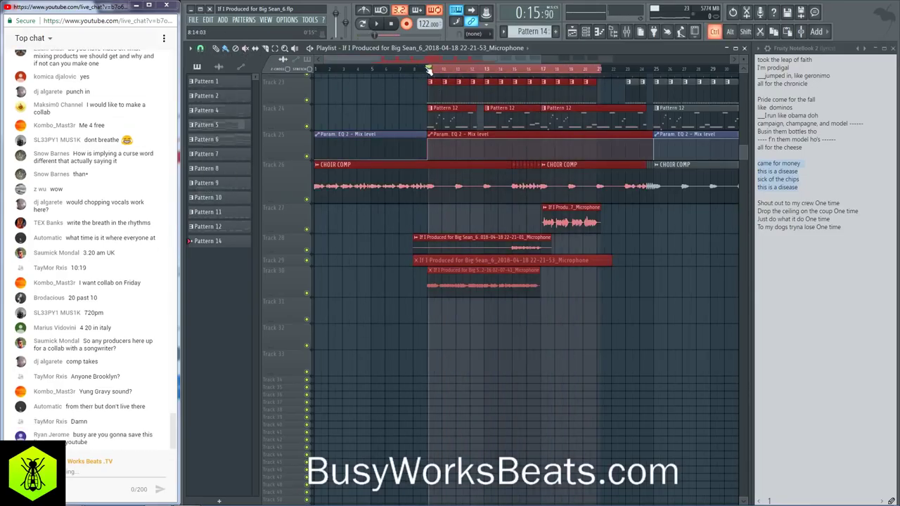
pyautogui.moveTo(429, 70); pyautogui.dragTo(621, 81)
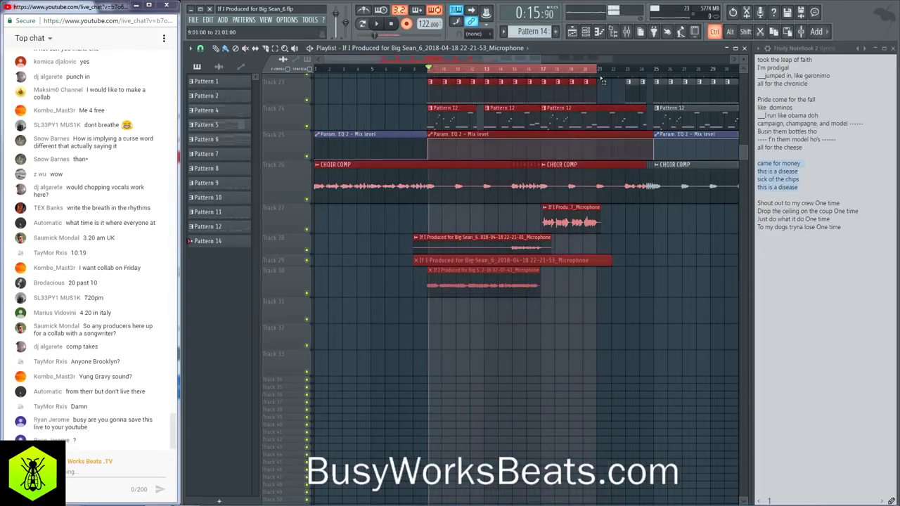
pyautogui.click(616, 33)
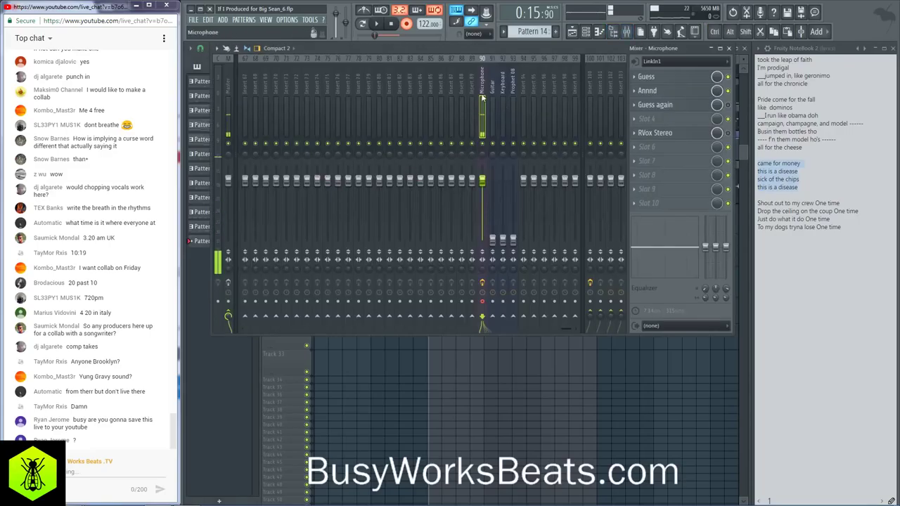
pyautogui.click(407, 24)
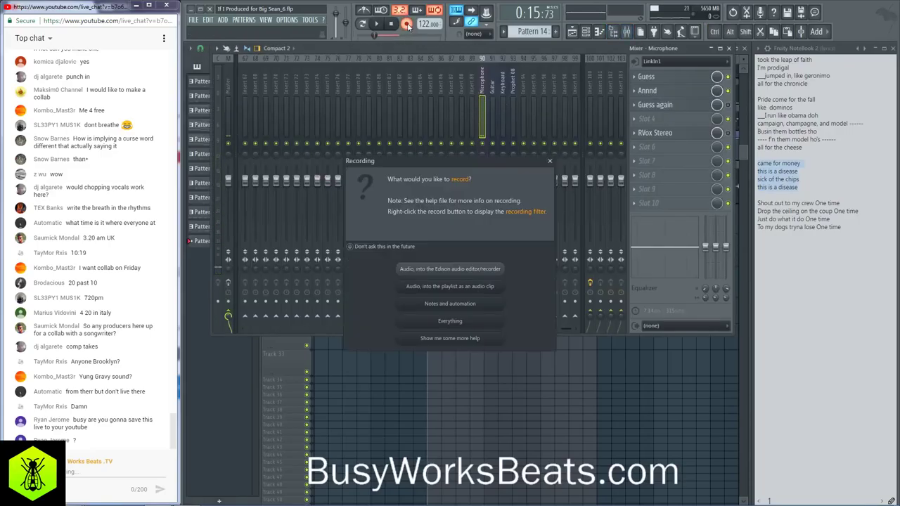
pyautogui.click(485, 284)
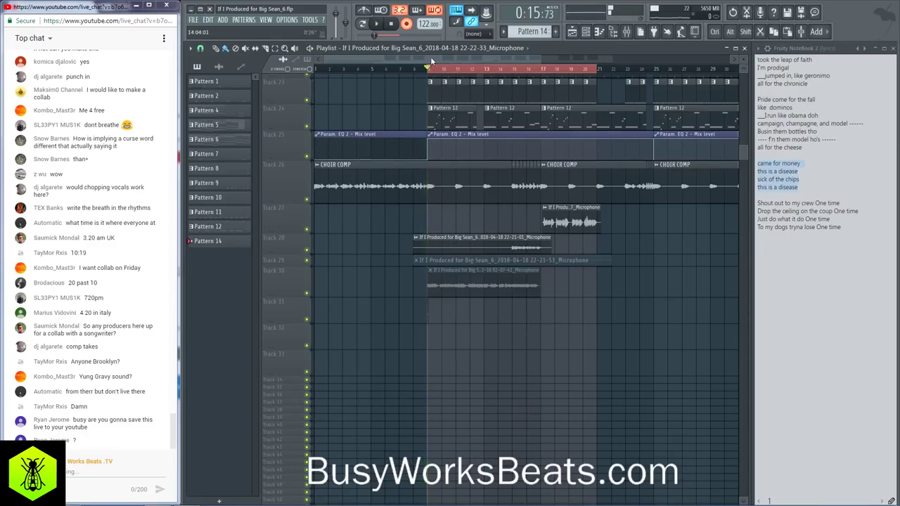
# Step: Set the playlist's time selection to run from bar 7 to bar 21
pyautogui.moveTo(417, 71); pyautogui.dragTo(596, 83)
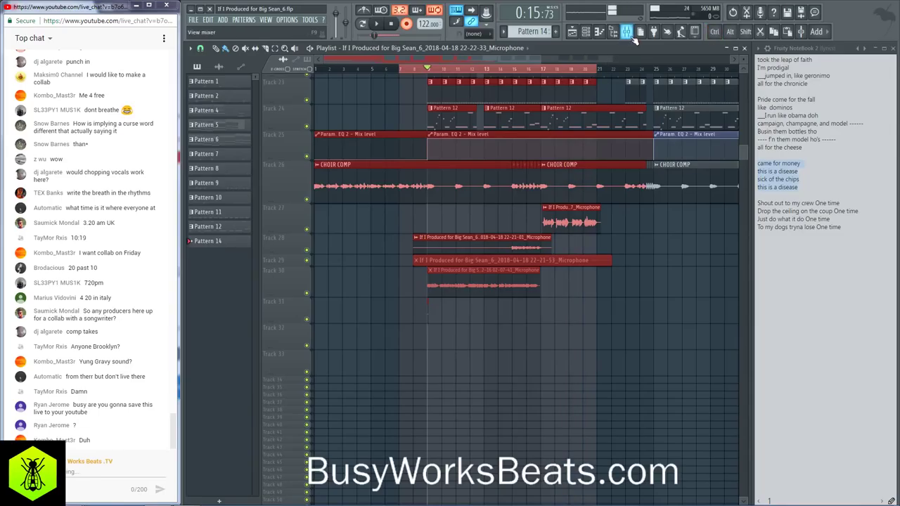
# Step: Record a microphone vocal take from bar 7 to about bar 14 into the playlist as an audio clip
pyautogui.click(629, 34)
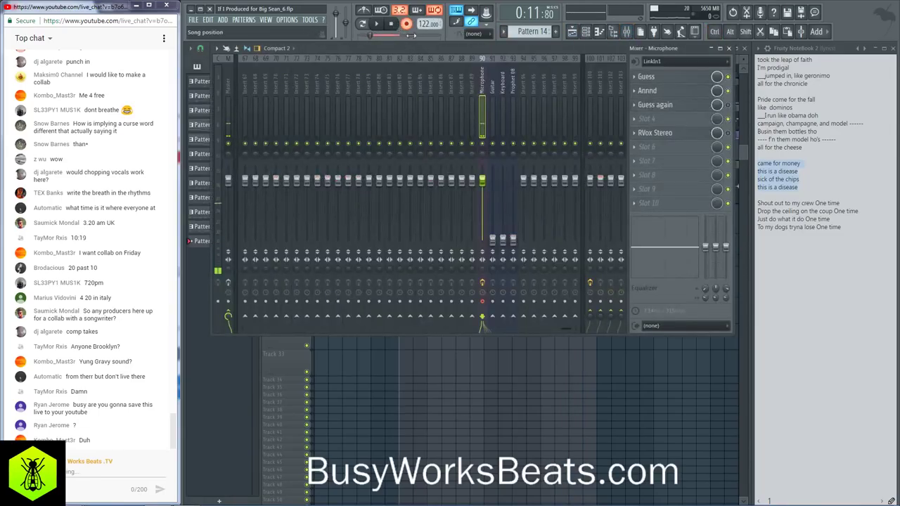
pyautogui.click(407, 24)
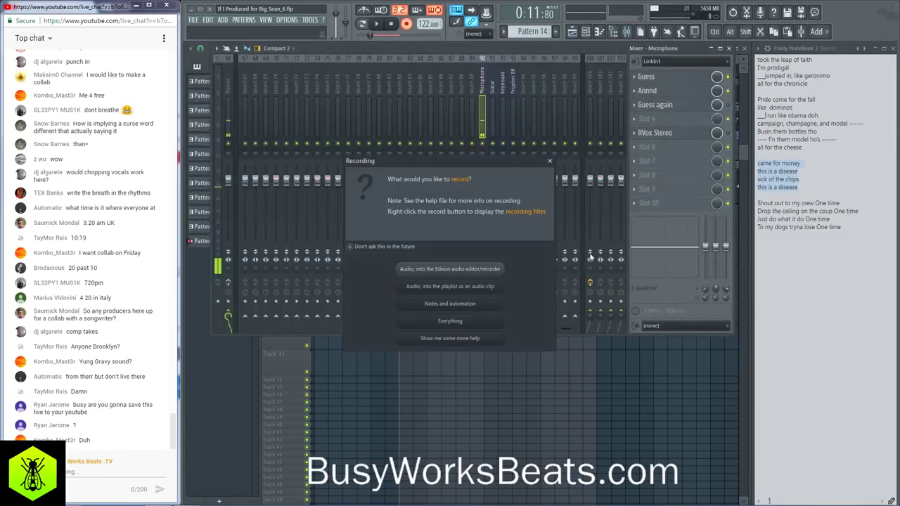
pyautogui.click(489, 287)
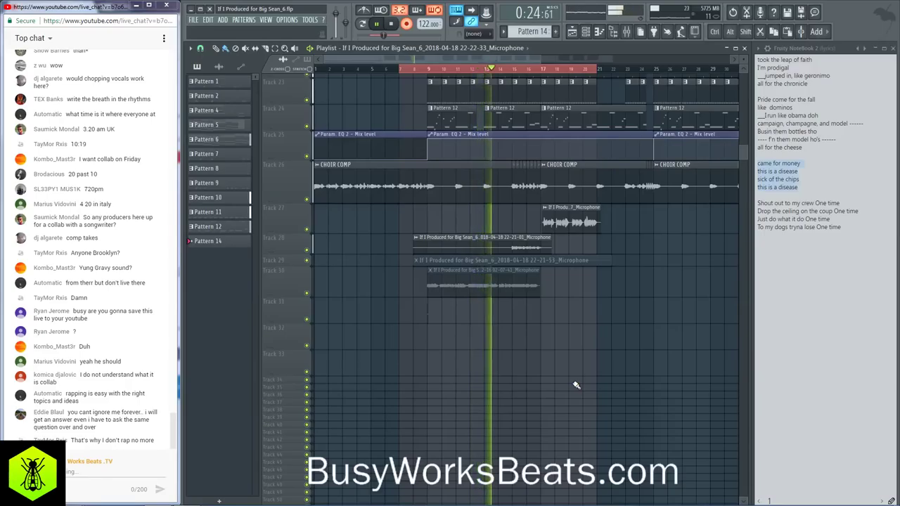
pyautogui.press('space')
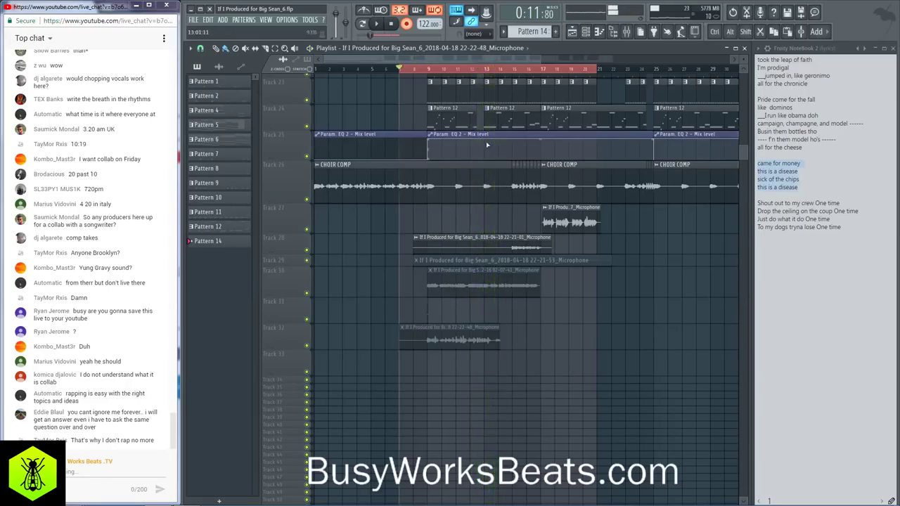
# Step: Record another vocal take from bar 7 to about bar 14 into the playlist, directly below the Track 32 take
pyautogui.click(626, 32)
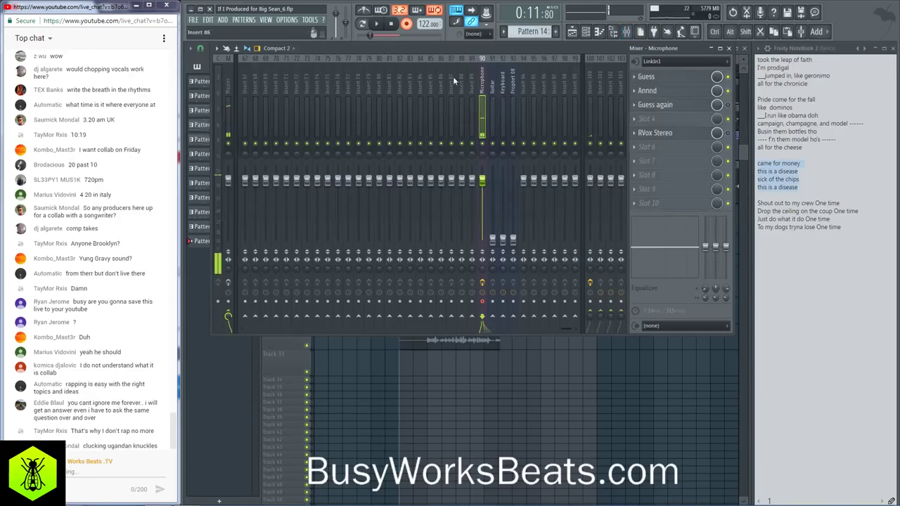
pyautogui.press('r')
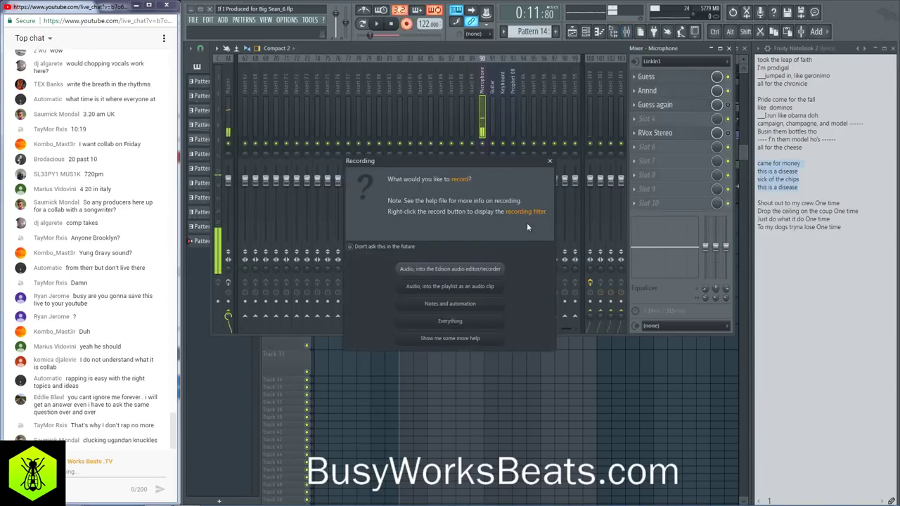
pyautogui.click(492, 287)
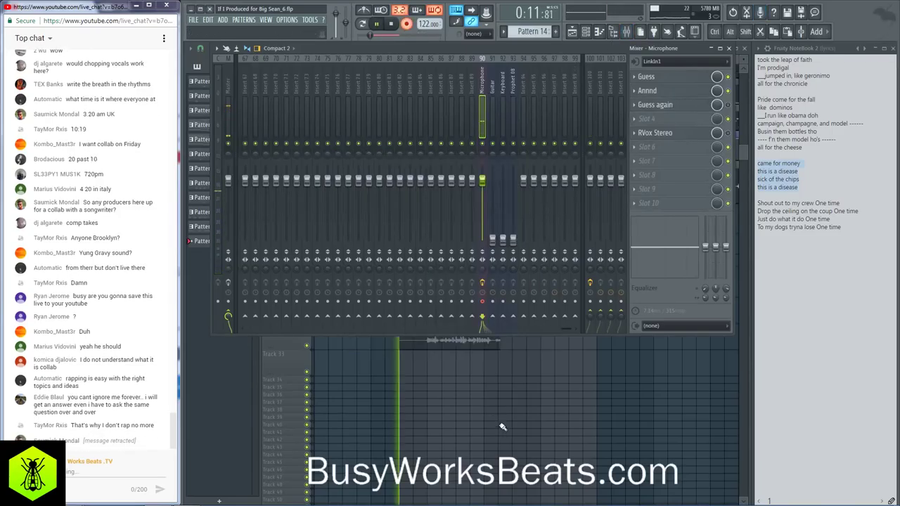
pyautogui.press('F9')
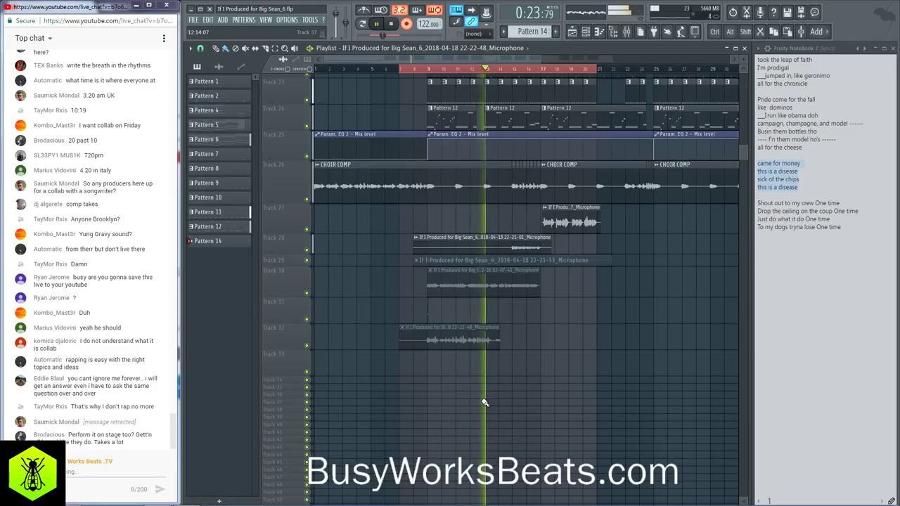
pyautogui.press('space')
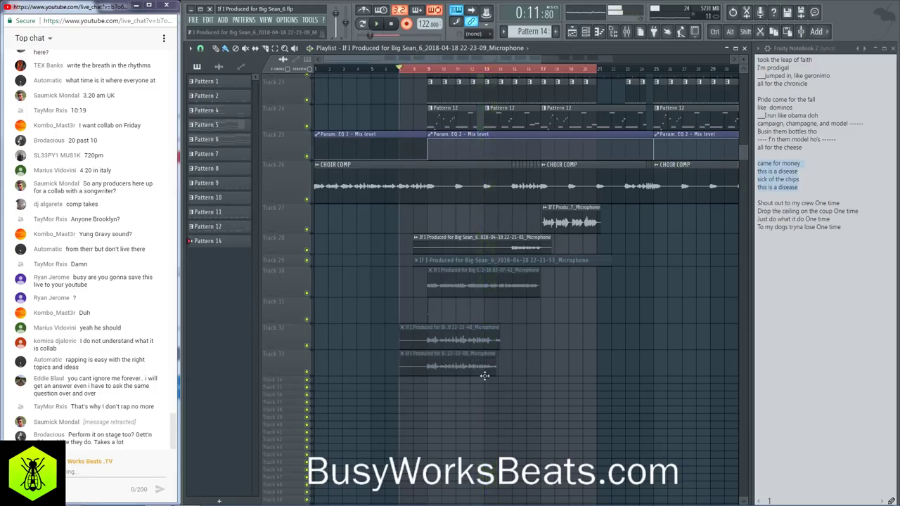
# Step: Delete the newest microphone recording's channel so that its Track 33 clip is removed from the playlist
pyautogui.press('F6')
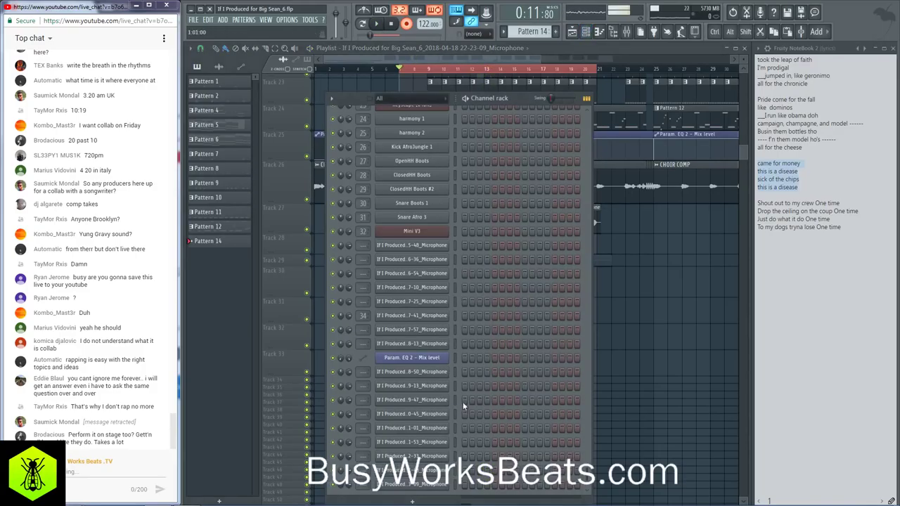
pyautogui.click(423, 485)
pyautogui.rightClick(423, 485)
pyautogui.click(423, 485)
pyautogui.scroll(8, 424, 485)
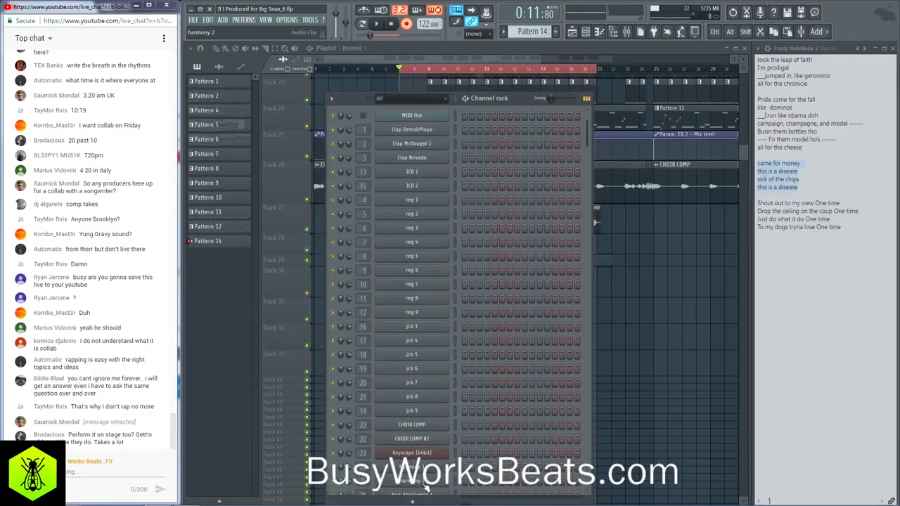
pyautogui.scroll(-8, 553, 357)
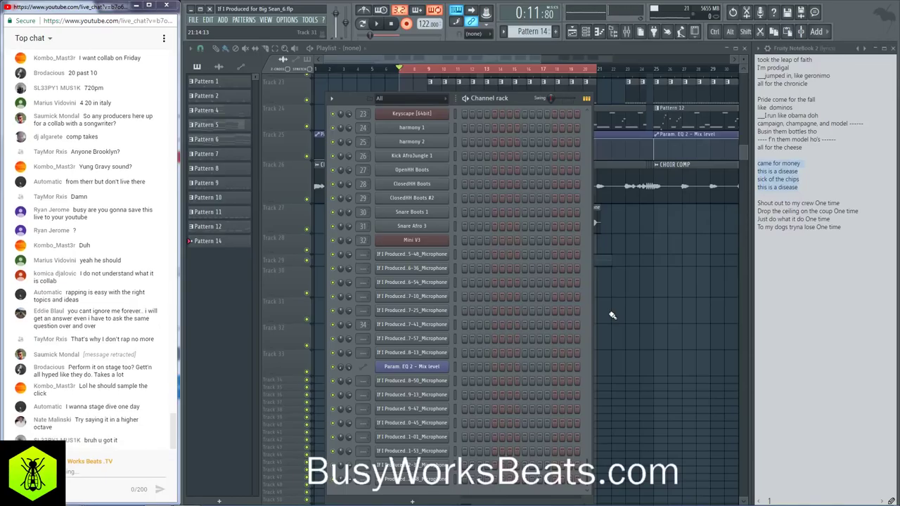
pyautogui.click(652, 313)
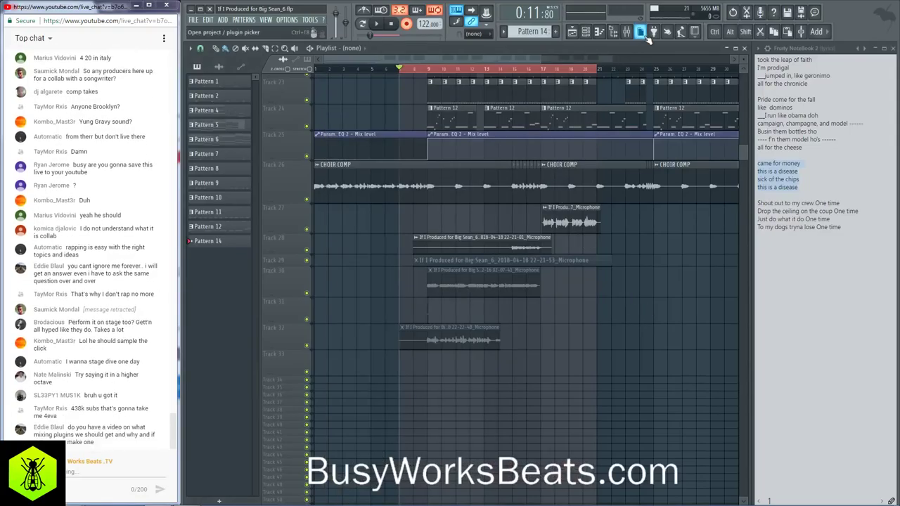
# Step: Record vocals into the playlist over the full bar 7 to 21 loop, stopping at about bar 13 on the second pass
pyautogui.click(626, 33)
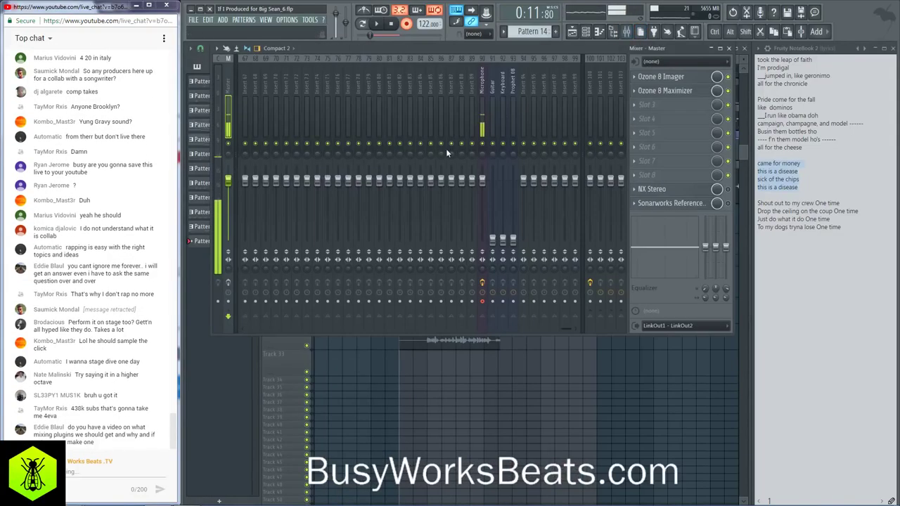
pyautogui.click(406, 24)
pyautogui.click(486, 287)
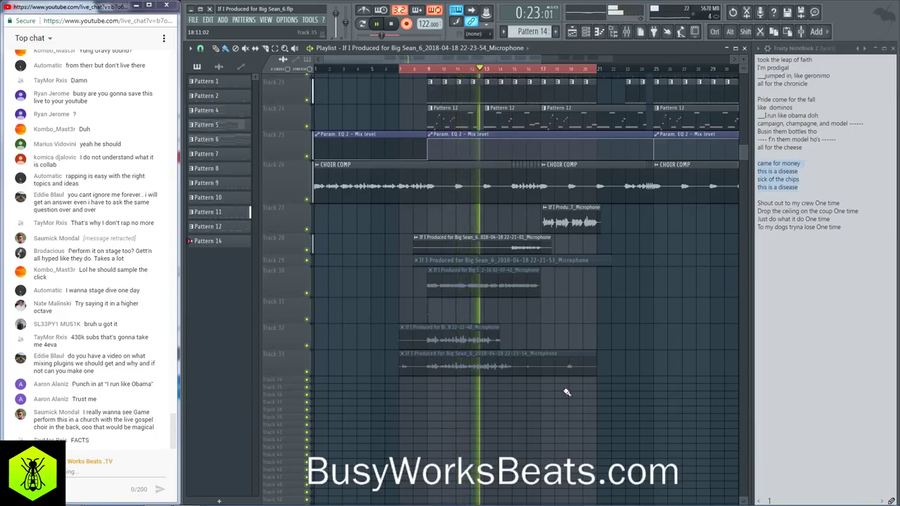
pyautogui.press('space')
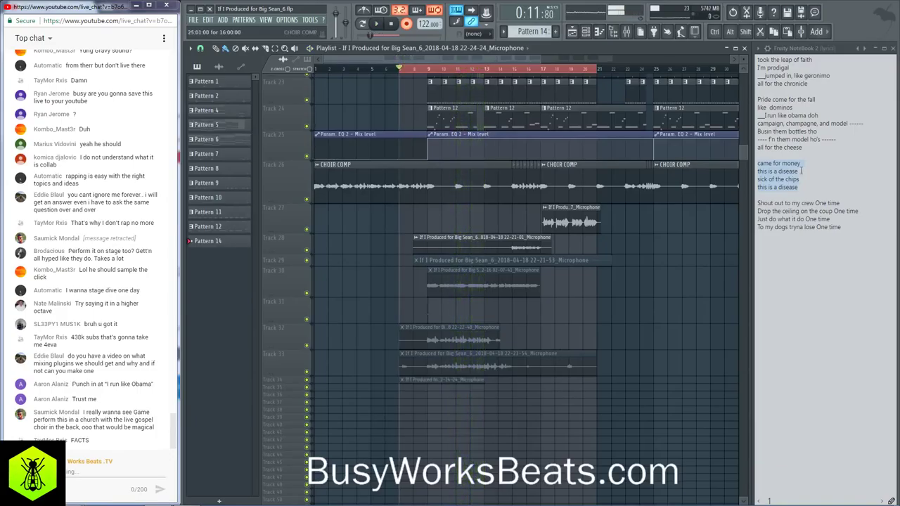
# Step: Mark the lyric line ending in "obama doh" with "///" and delete the short second-pass vocal clip on Track 34
pyautogui.click(830, 116)
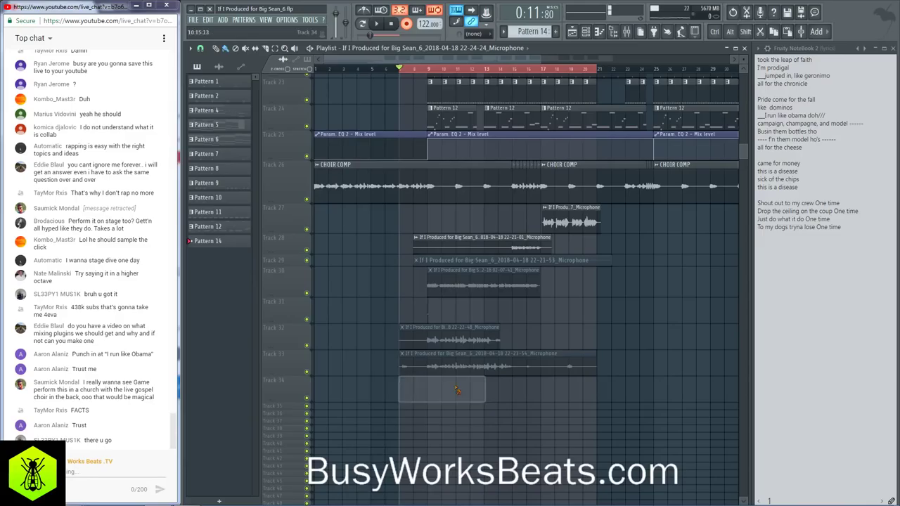
# Step: Select the Microphone mixer track and record a vocal take from bar 7 to about bar 13 as a playlist audio clip
pyautogui.click(624, 32)
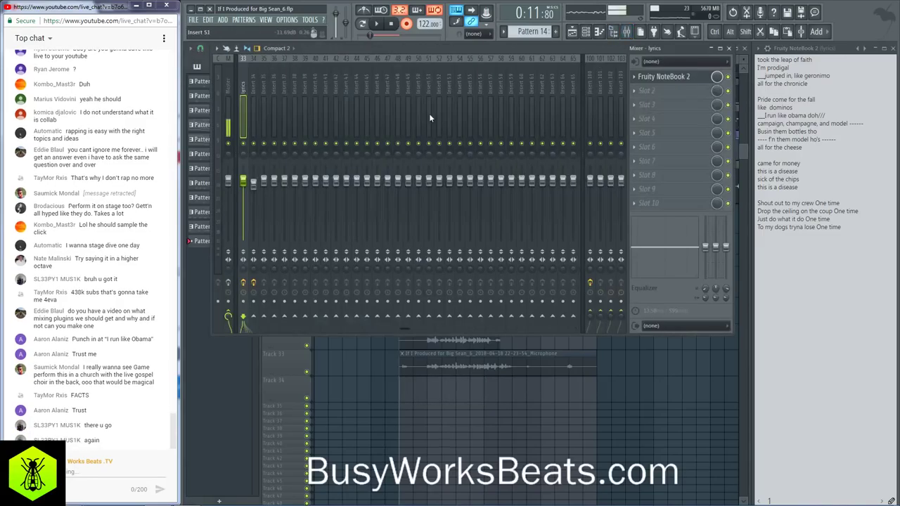
pyautogui.scroll(-10, 443, 105)
pyautogui.click(482, 88)
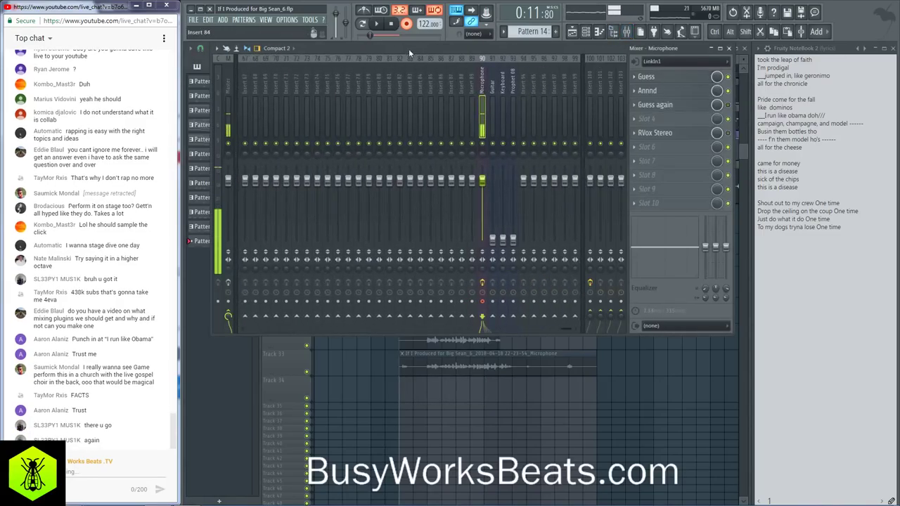
pyautogui.click(406, 26)
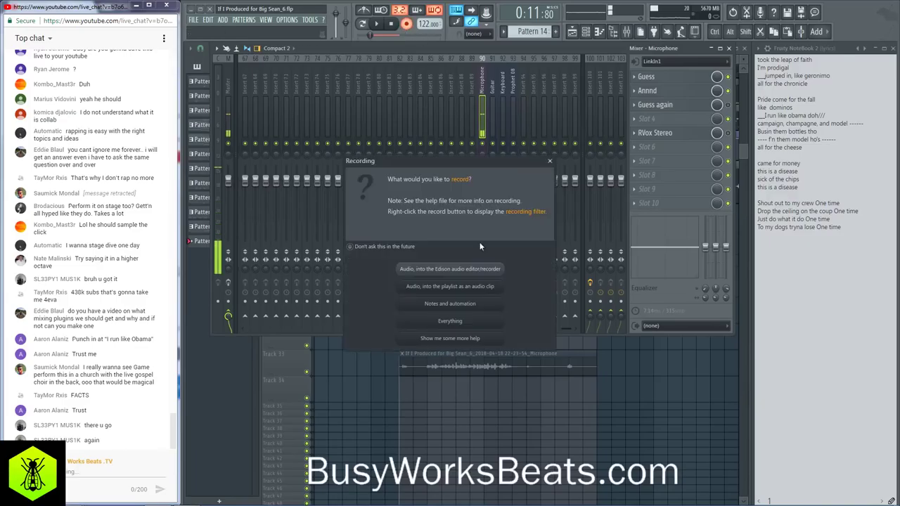
pyautogui.click(480, 287)
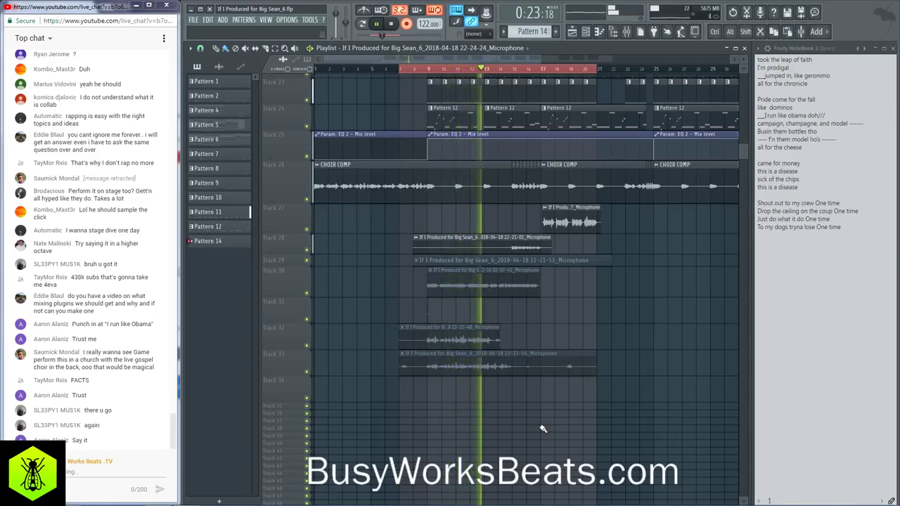
pyautogui.press('space')
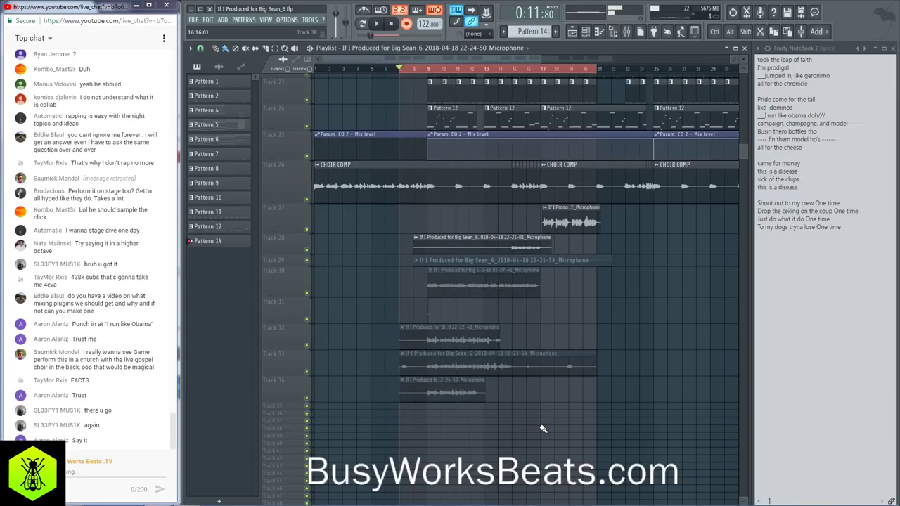
# Step: Unmute the newly recorded vocal clip on playlist Track 34
pyautogui.click(627, 32)
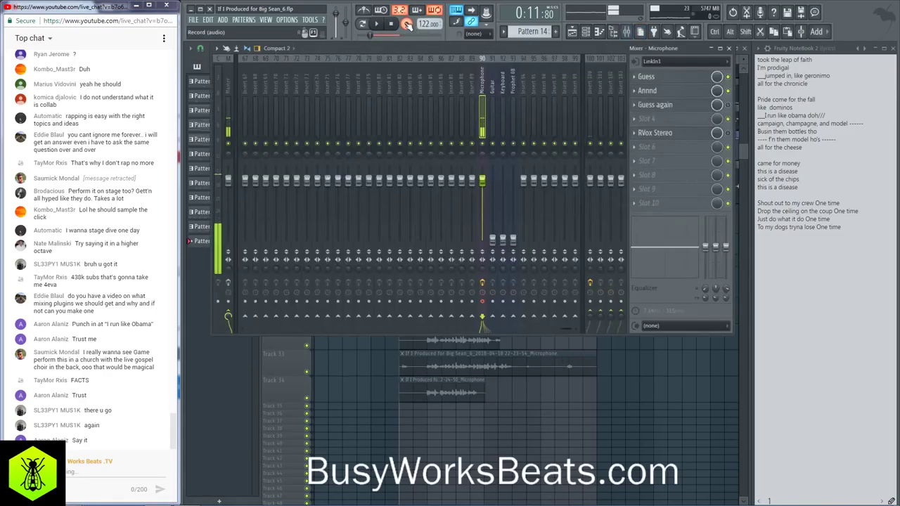
pyautogui.click(328, 400)
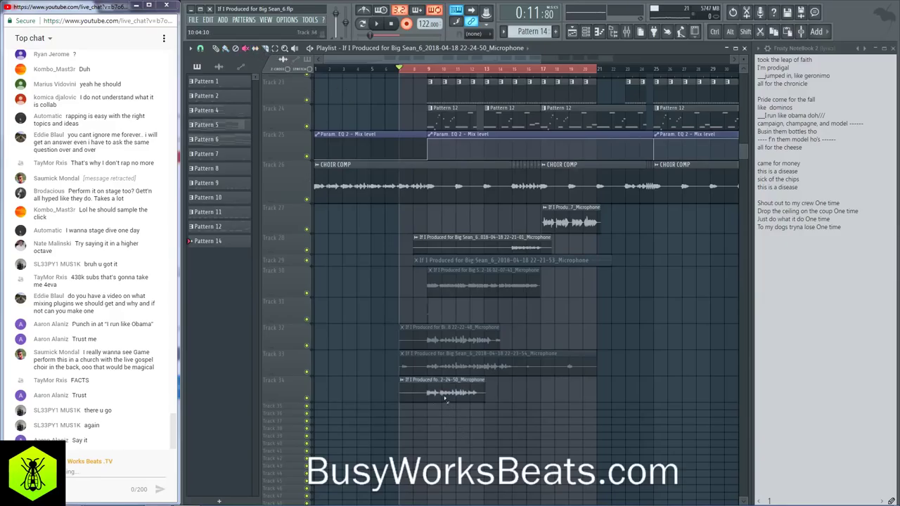
# Step: Find mixer Insert 34, which holds the vocal effects chain, and rename it "vocal track"
pyautogui.click(584, 34)
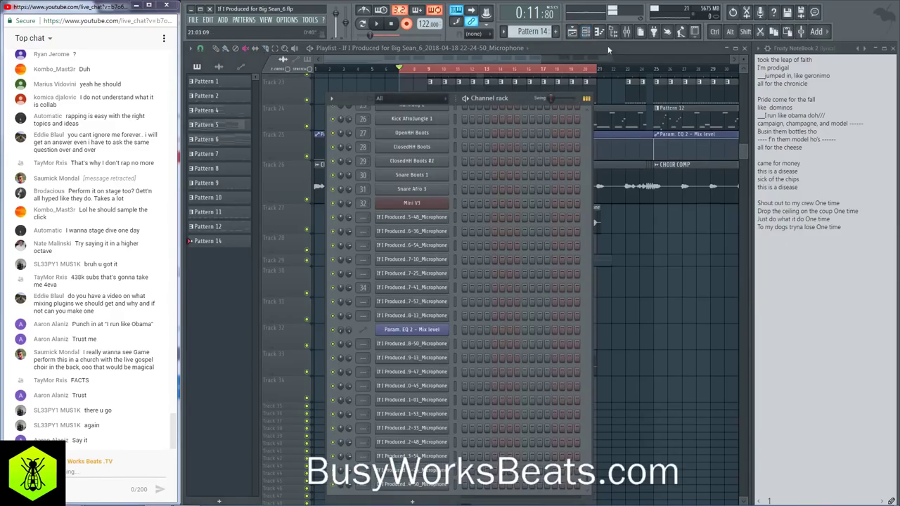
pyautogui.press('F9')
pyautogui.hscroll(-10, 345, 90)
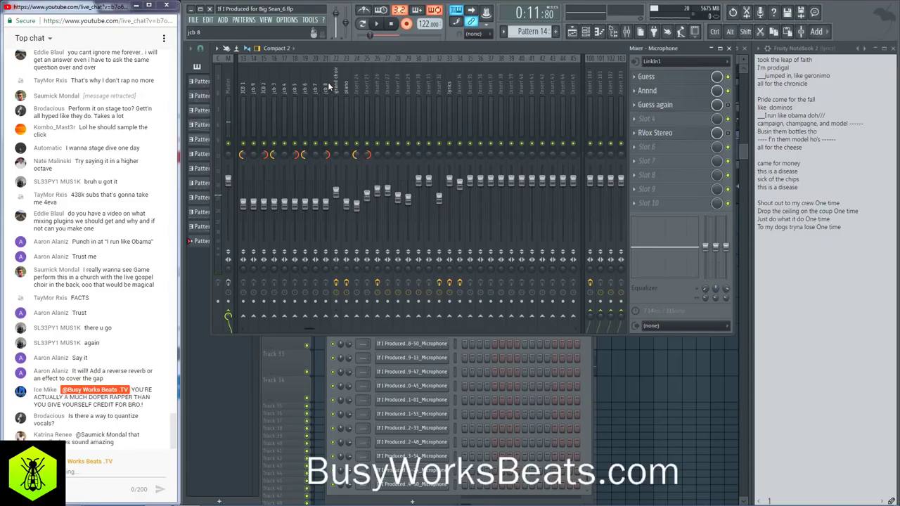
pyautogui.scroll(-8, 386, 91)
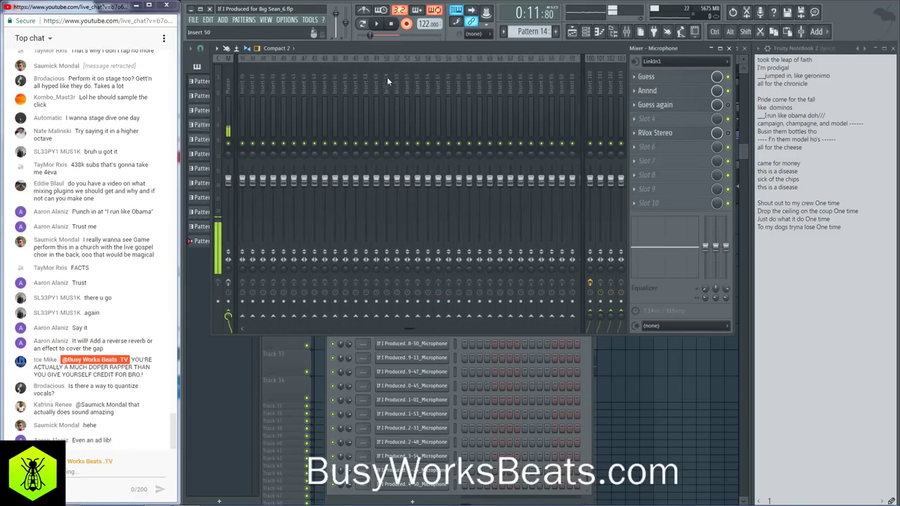
pyautogui.scroll(12, 386, 81)
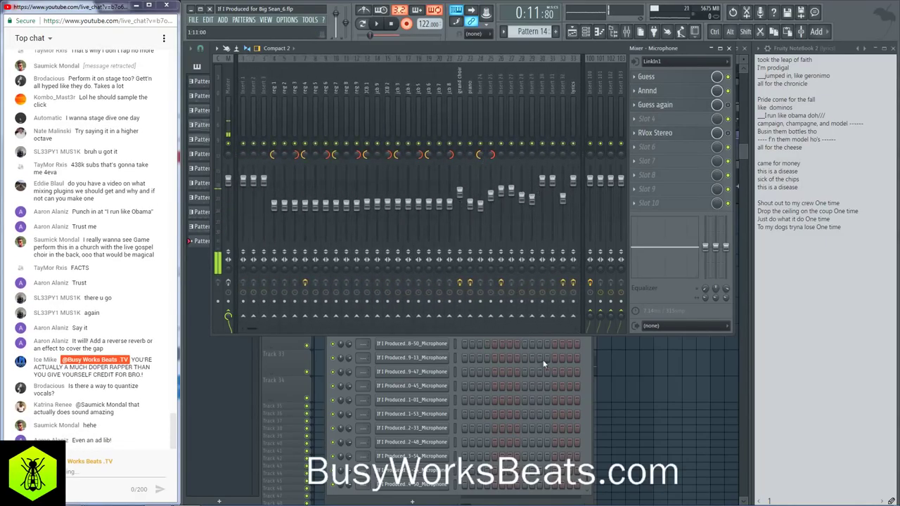
pyautogui.scroll(-5, 528, 73)
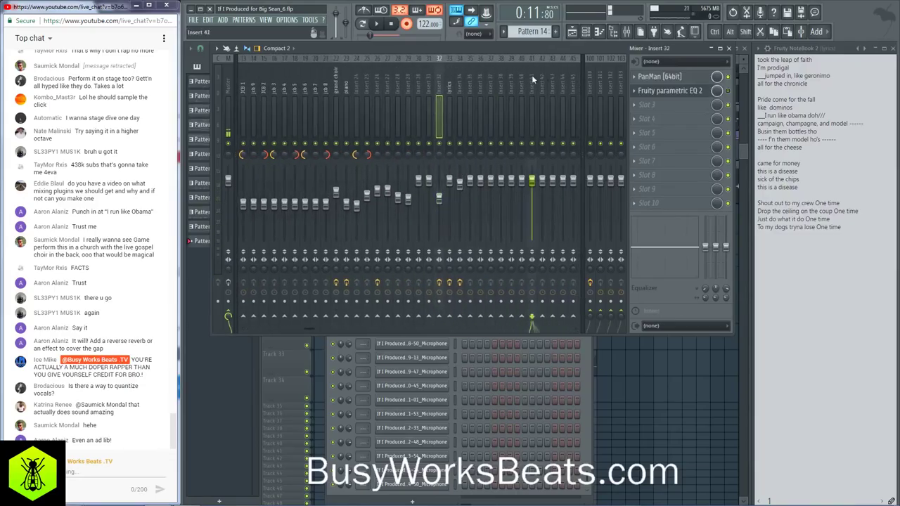
pyautogui.click(460, 77)
pyautogui.rightClick(457, 79)
pyautogui.click(476, 70)
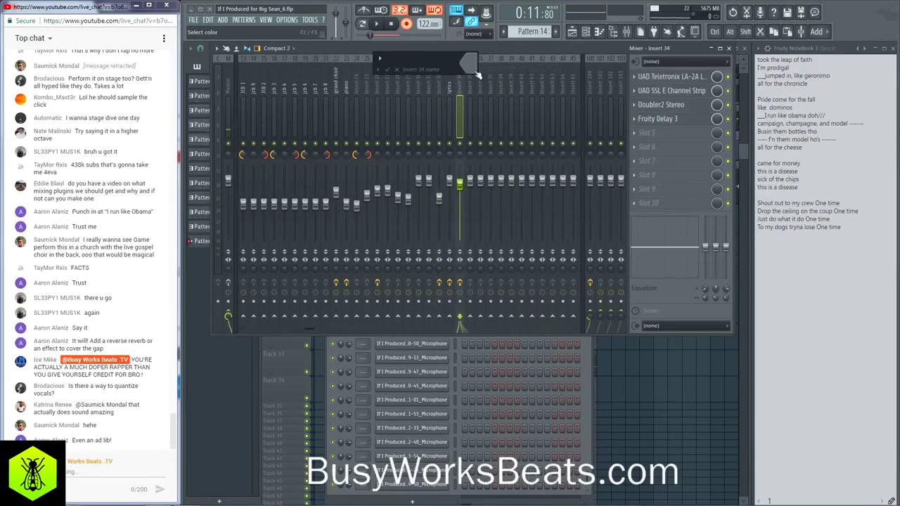
pyautogui.write('vocal track')
pyautogui.press('Return')
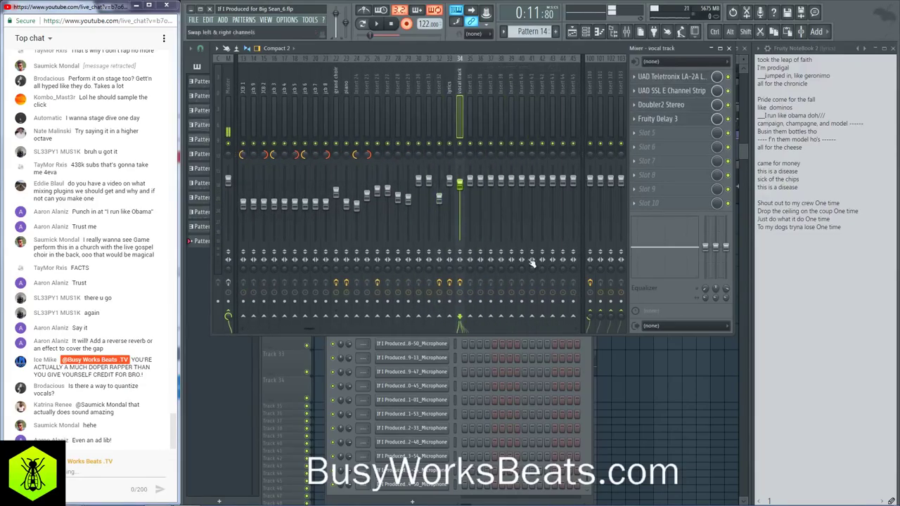
# Step: Route the newest microphone recording's channel to mixer track 34, the vocal track, and return to the playlist
pyautogui.click(453, 386)
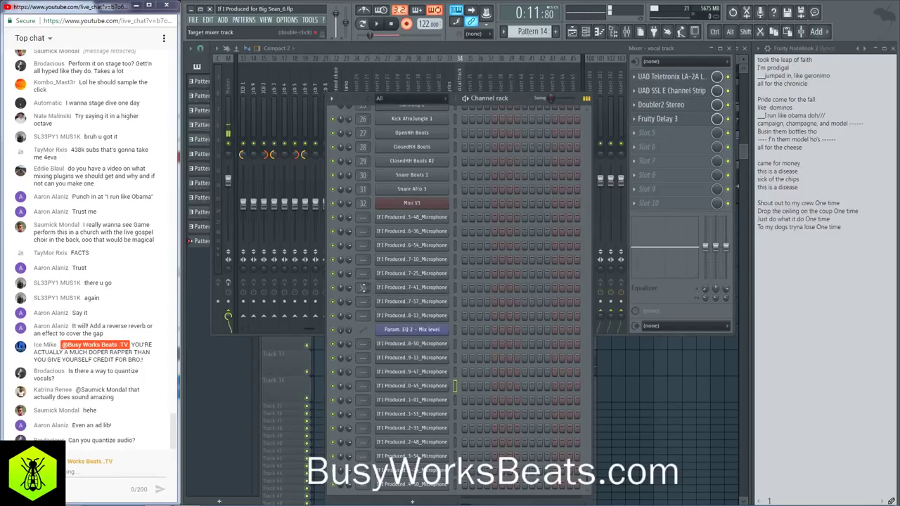
pyautogui.click(383, 485)
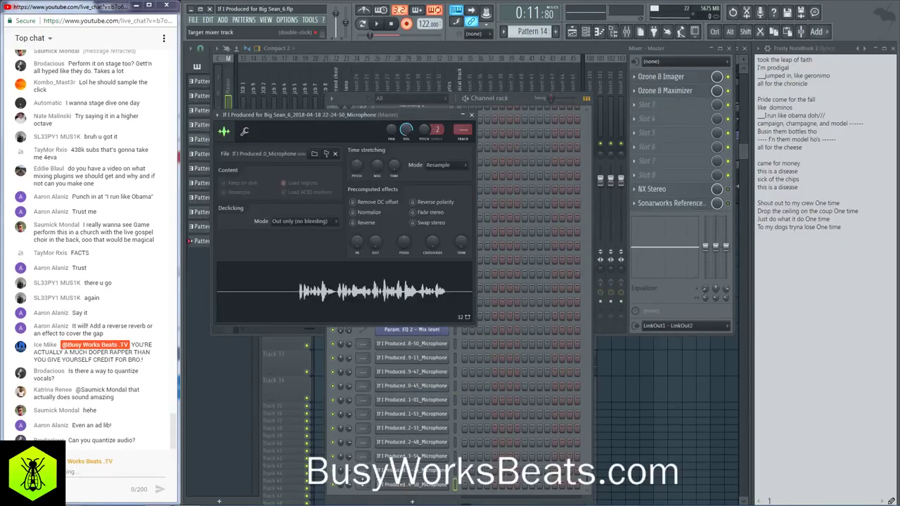
pyautogui.rightClick(363, 485)
pyautogui.click(400, 450)
pyautogui.click(630, 389)
# Step: Record another vocal take on the Microphone mixer track from bar 7 to about bar 15 as a playlist audio clip
pyautogui.press('space')
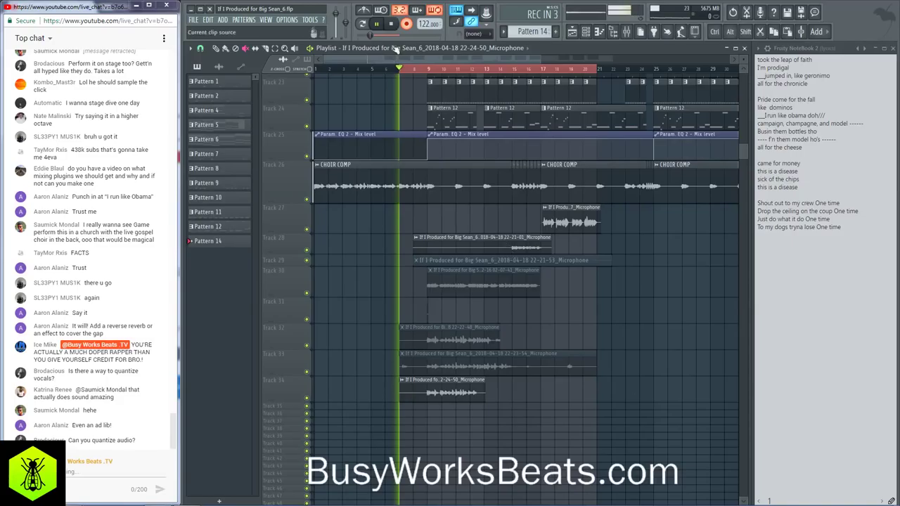
pyautogui.click(624, 33)
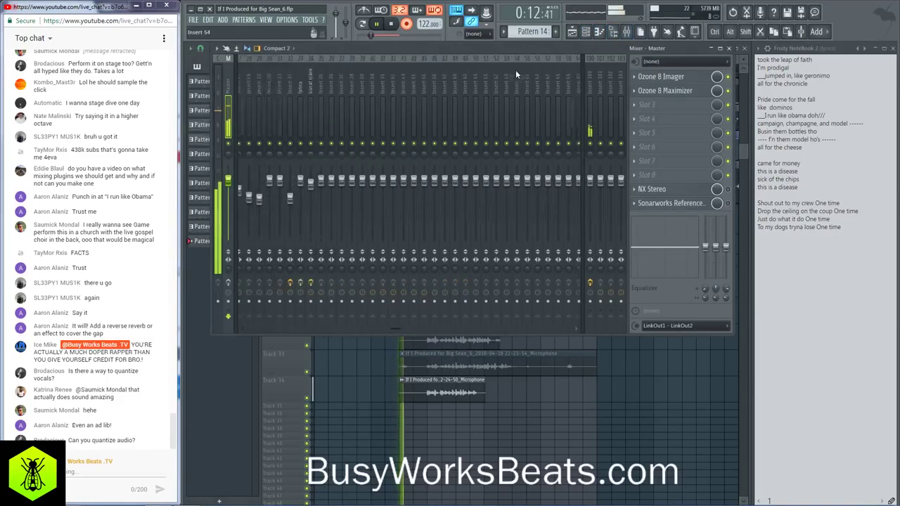
pyautogui.click(483, 80)
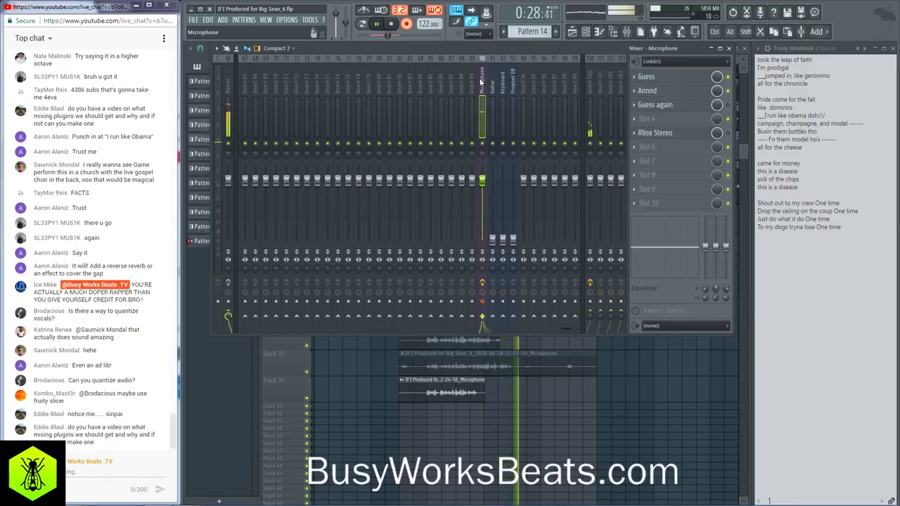
pyautogui.press('space')
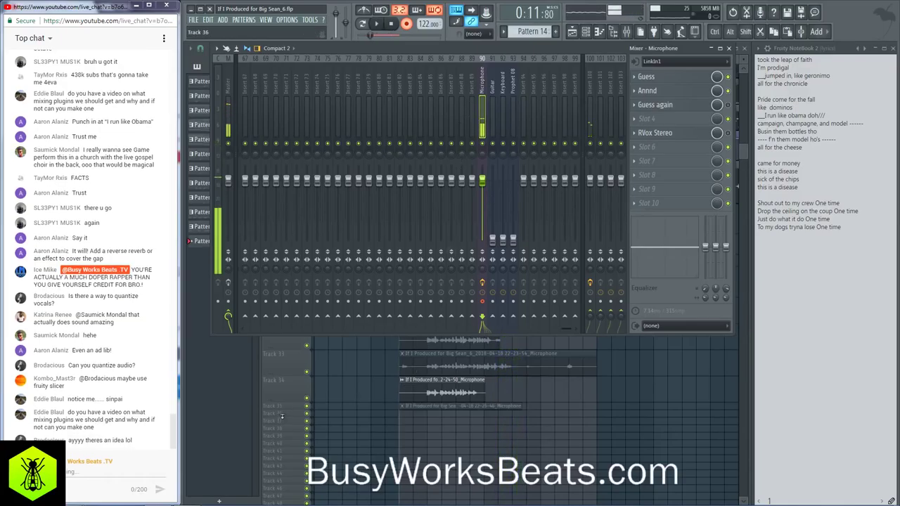
# Step: Unmute the new vocal take on playlist Track 35 and route its channel to mixer track 34, the vocal track
pyautogui.click(283, 412)
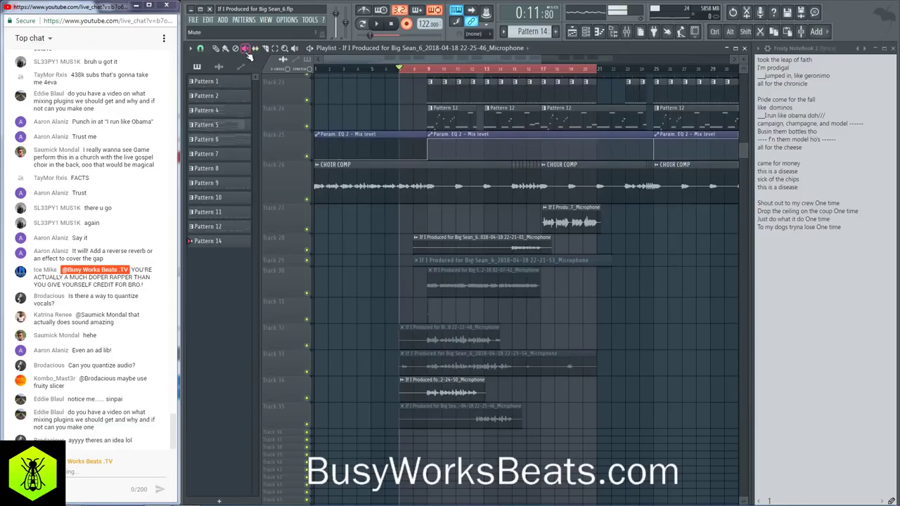
pyautogui.click(449, 413)
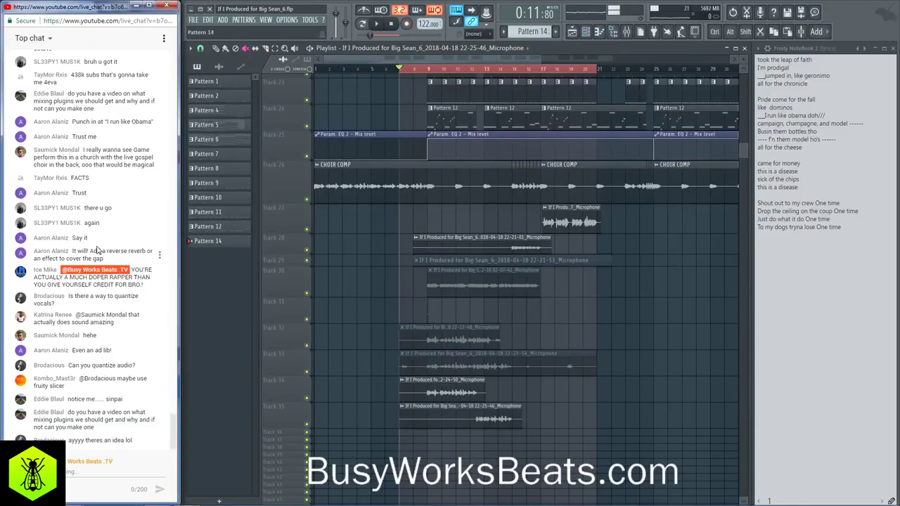
pyautogui.click(585, 31)
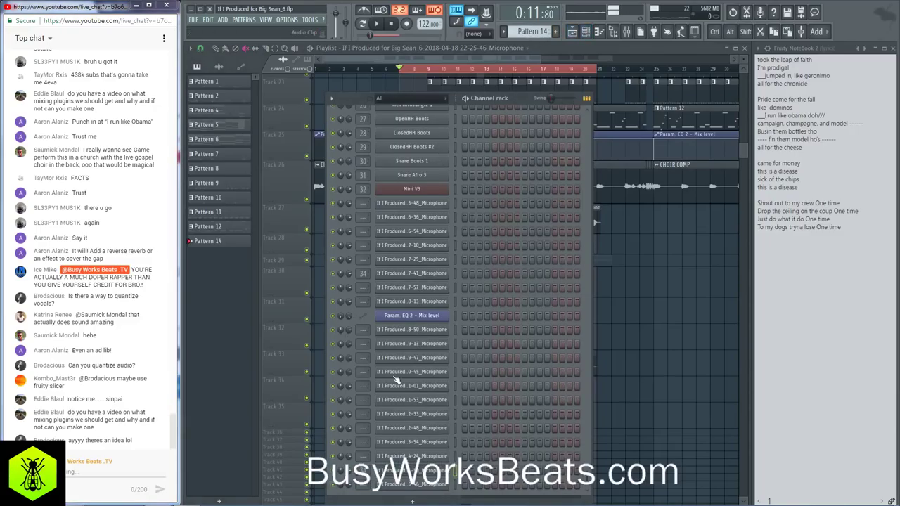
pyautogui.rightClick(361, 484)
pyautogui.press('Escape')
pyautogui.press('F6')
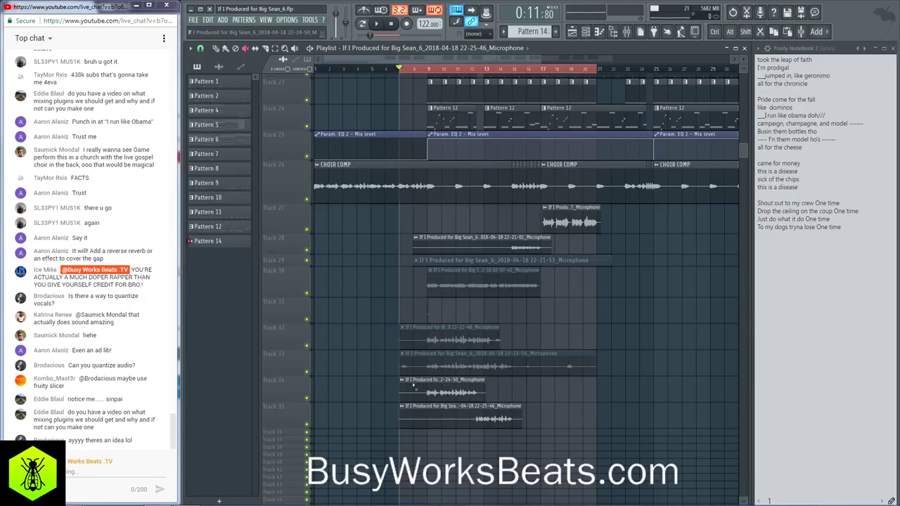
# Step: Slice the vocal clips on Tracks 34 and 35 around the rapped parts and delete the empty lead-in pieces
pyautogui.click(200, 63)
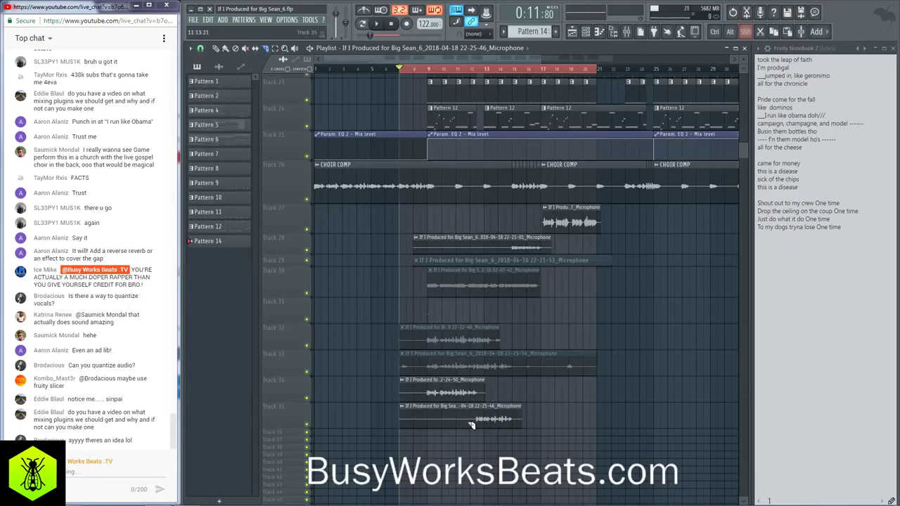
pyautogui.click(426, 394)
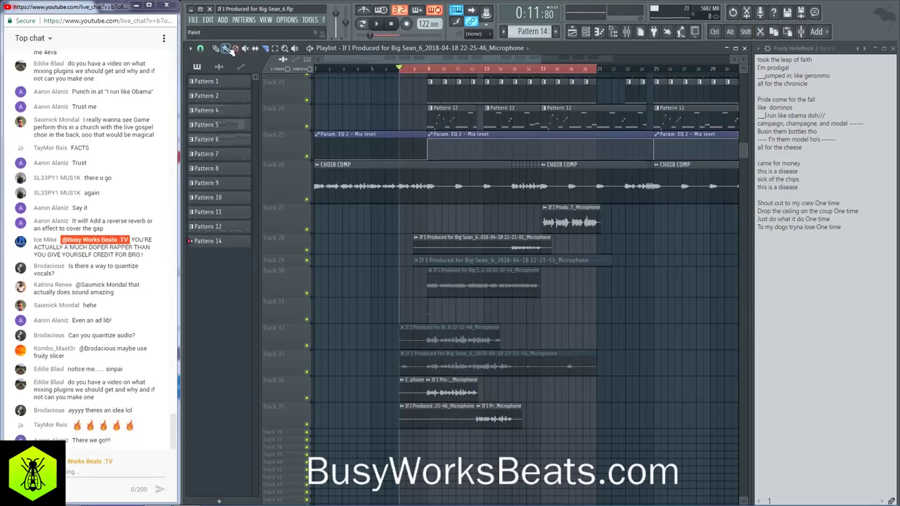
pyautogui.rightClick(412, 391)
pyautogui.rightClick(429, 414)
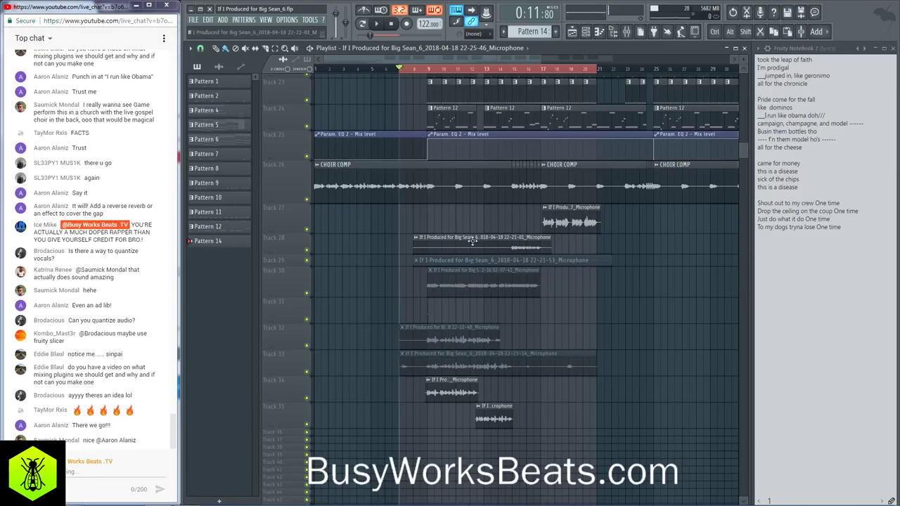
# Step: Save the project as a new version and lower the vocal track's mixer volume to about -2.7 dB during playback
pyautogui.click(587, 33)
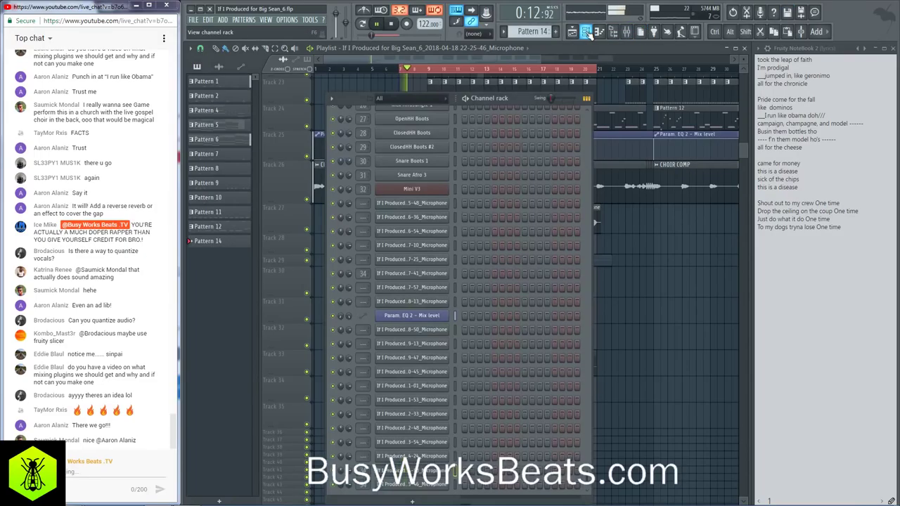
pyautogui.press('F6')
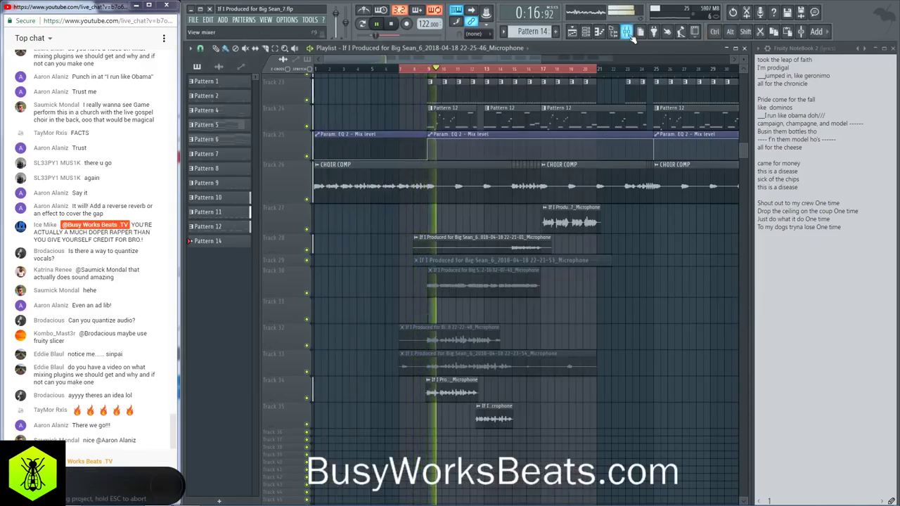
pyautogui.press('F9')
pyautogui.hscroll(-12, 447, 78)
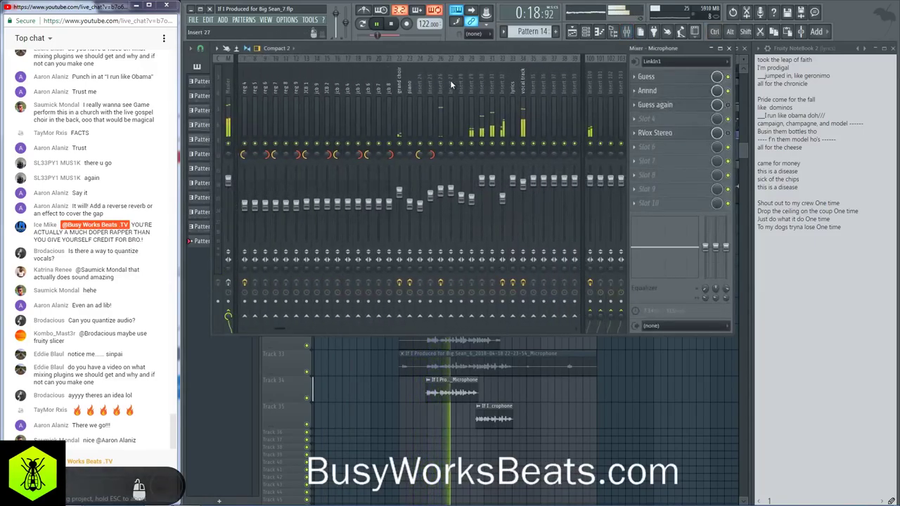
pyautogui.hscroll(3, 517, 88)
pyautogui.click(491, 185)
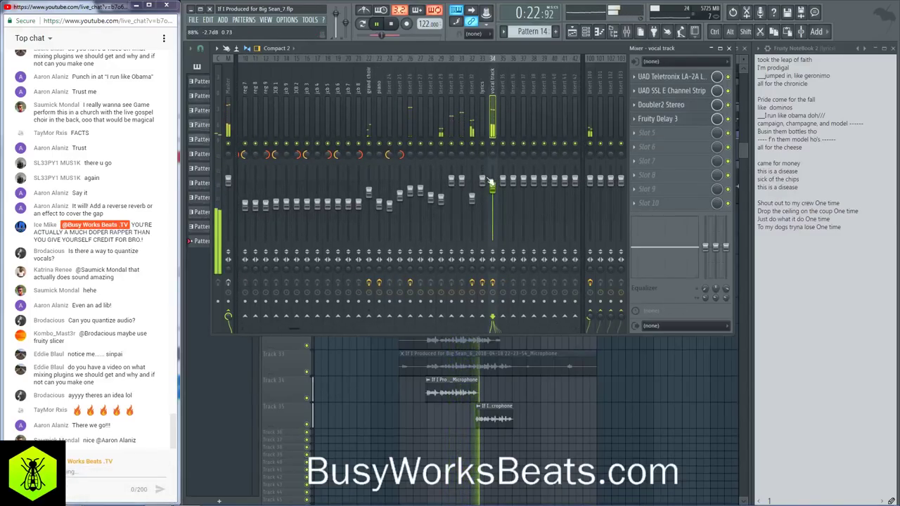
# Step: Listen to the trimmed takes against the beat and mute the older vocal clip on Track 28
pyautogui.click(542, 422)
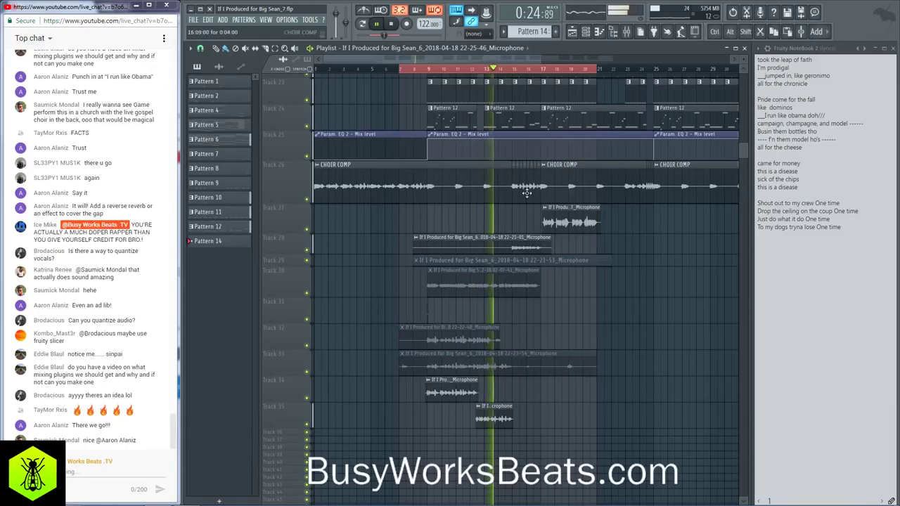
pyautogui.click(626, 32)
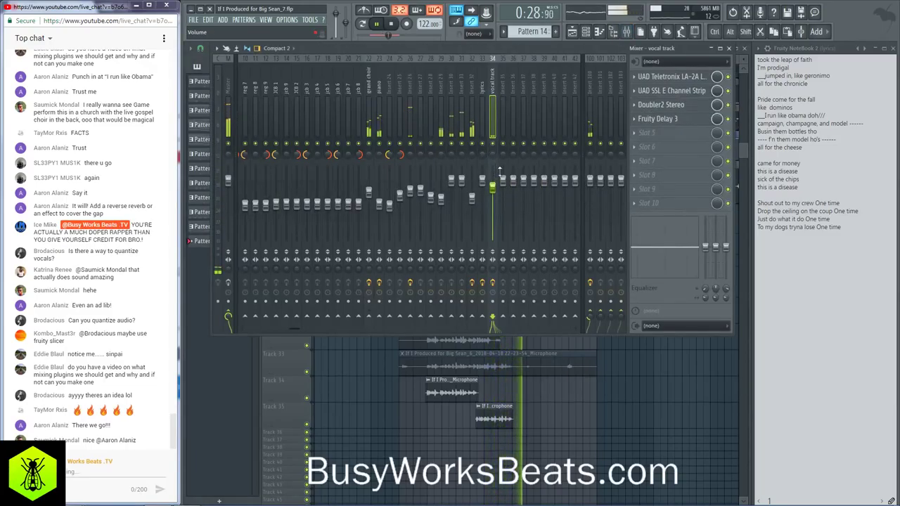
pyautogui.click(588, 419)
pyautogui.press('space')
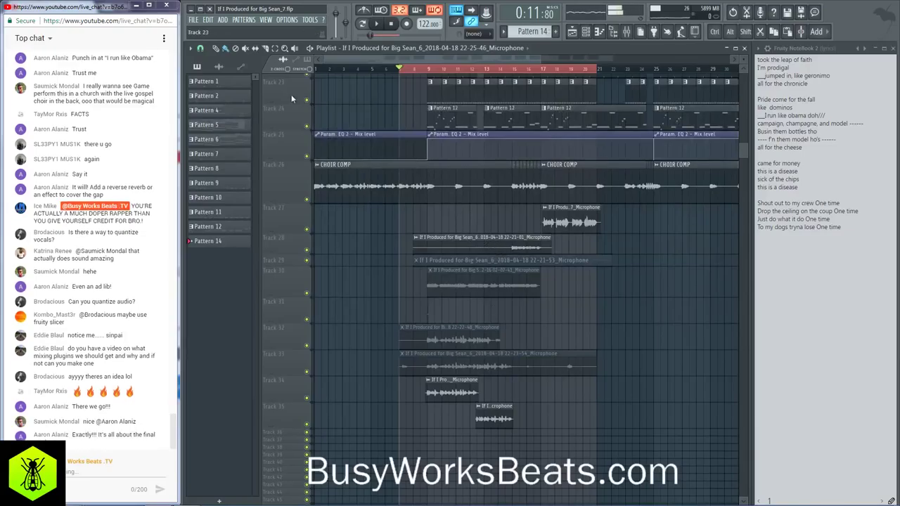
pyautogui.click(485, 241)
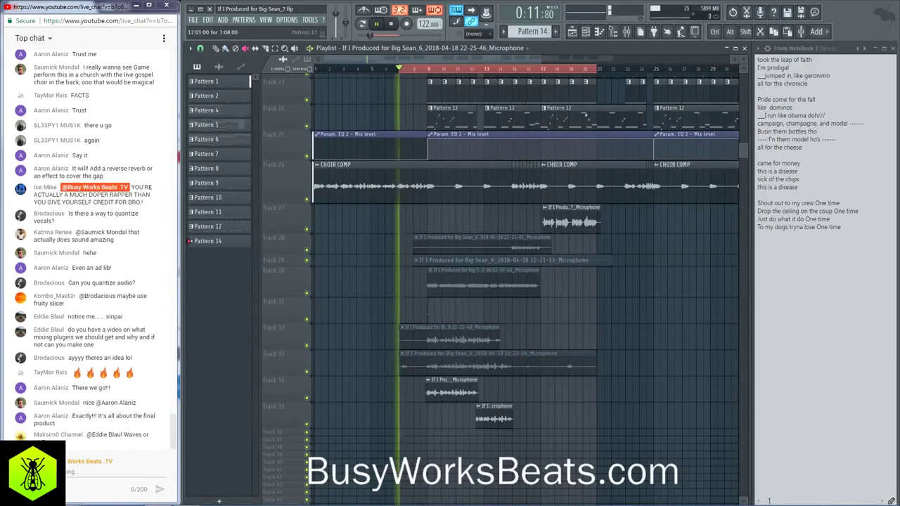
# Step: Select the Microphone mixer track and record a further vocal take from bar 7 to about bar 15
pyautogui.press('F9')
pyautogui.scroll(-10, 471, 101)
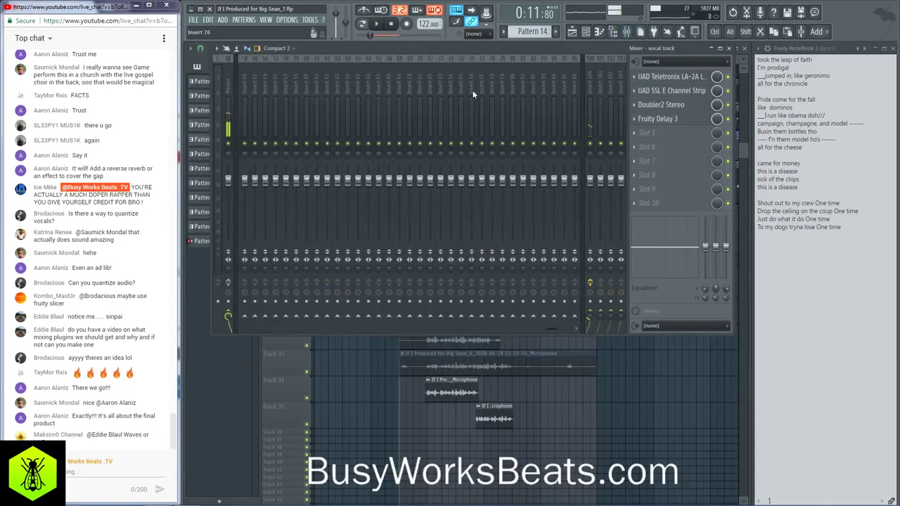
pyautogui.click(407, 24)
pyautogui.click(450, 287)
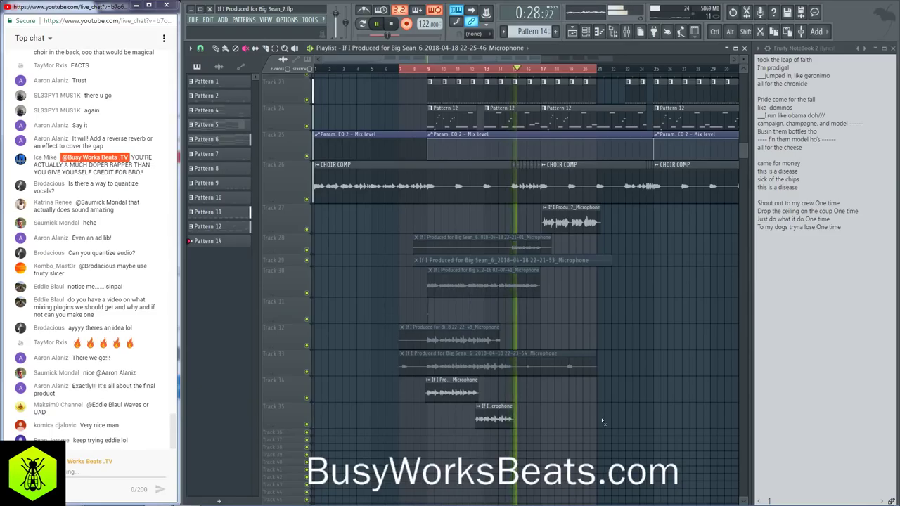
pyautogui.press('space')
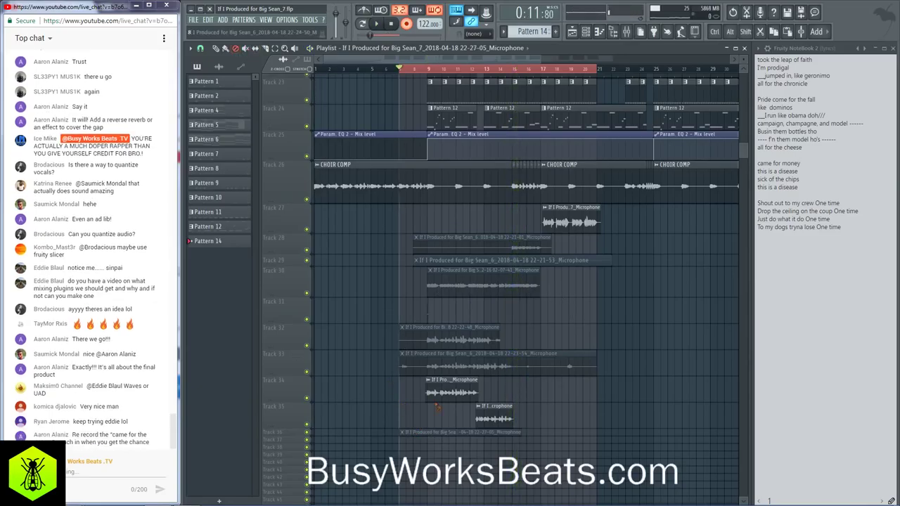
# Step: Discard the last take on Track 36 and record a replacement through the Microphone mixer track from bar 7 to about bar 18
pyautogui.click(623, 34)
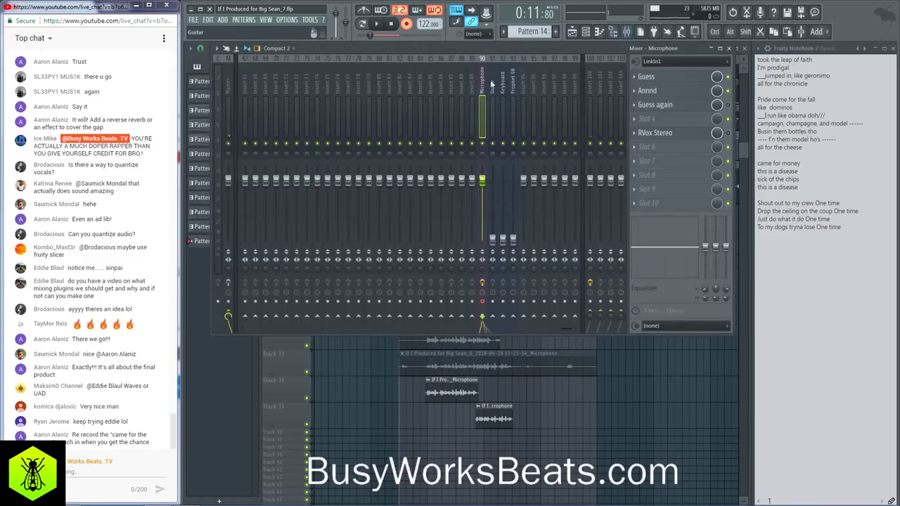
pyautogui.click(407, 24)
pyautogui.click(471, 290)
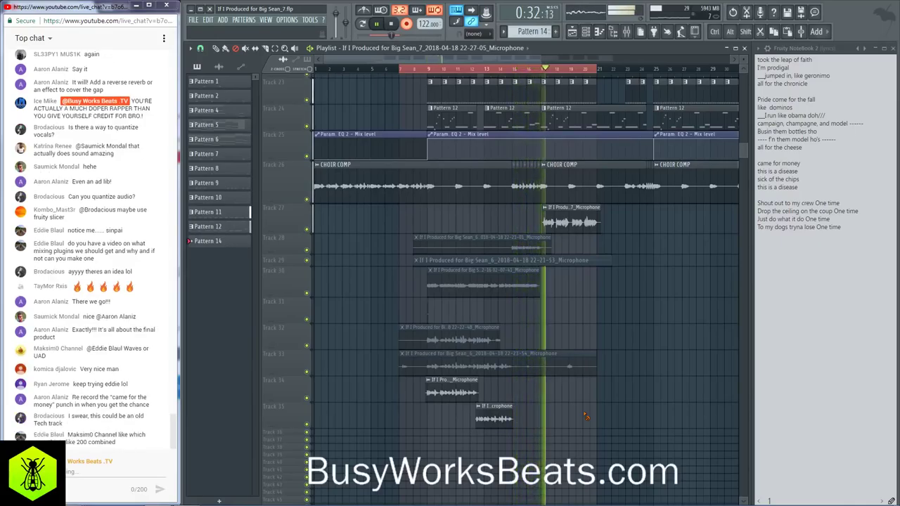
pyautogui.press('space')
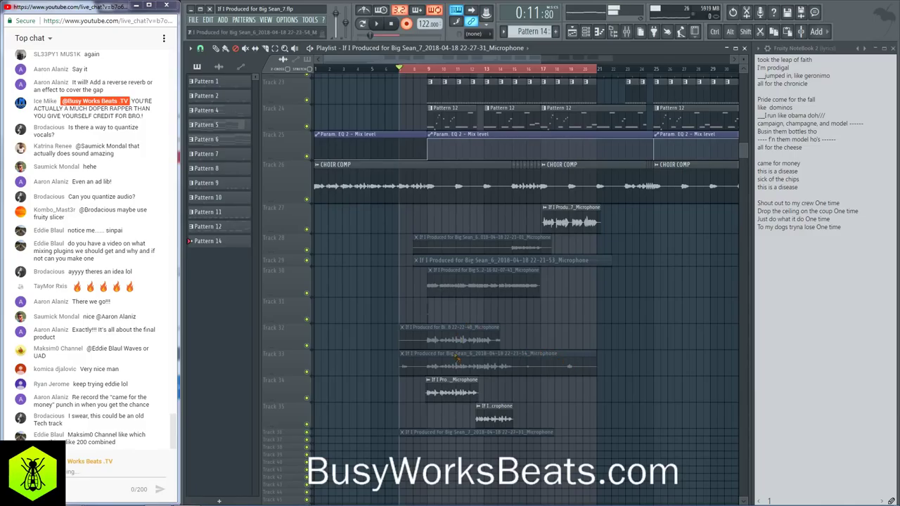
# Step: Unmute the new take on Track 36 and trim its empty lead-in so the clip starts just before bar 15
pyautogui.scroll(-4, 331, 83)
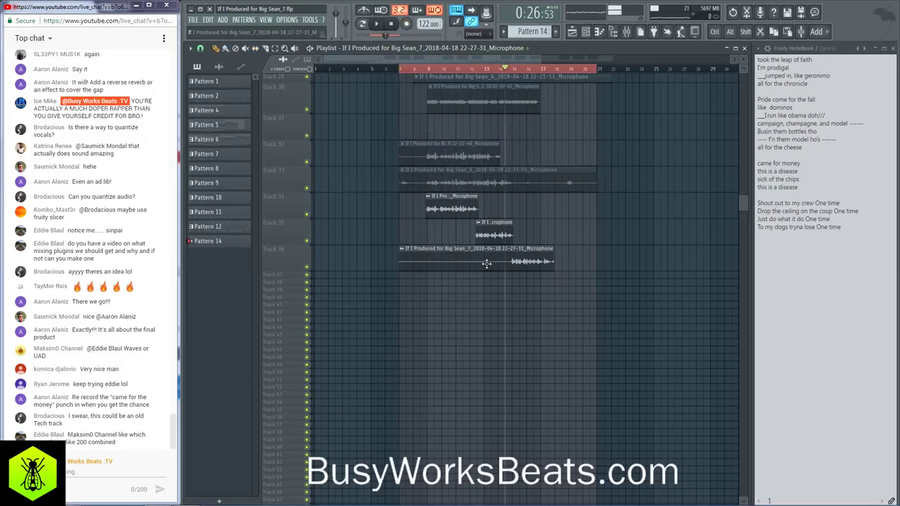
pyautogui.moveTo(403, 262); pyautogui.dragTo(485, 282)
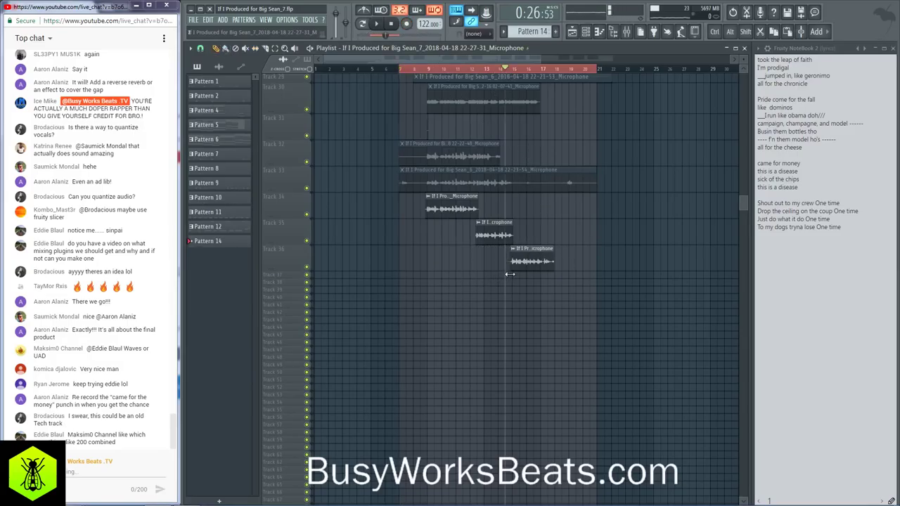
# Step: Delete the discarded 22-27-05 microphone take's channel from the channel rack
pyautogui.click(585, 32)
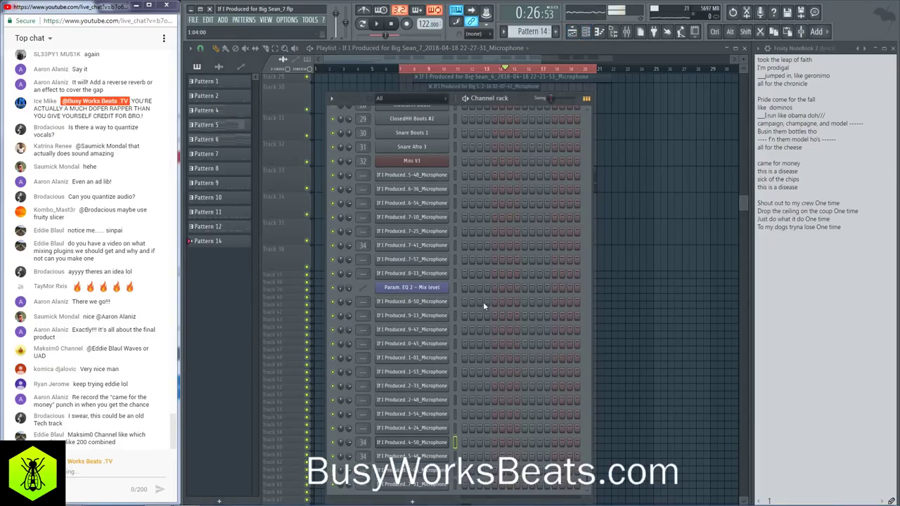
pyautogui.click(391, 474)
pyautogui.rightClick(392, 475)
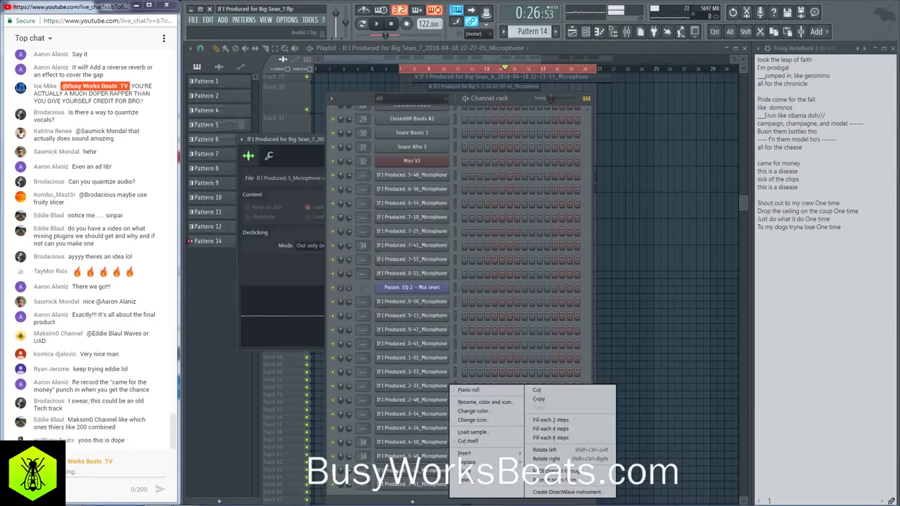
pyautogui.press('Escape')
pyautogui.scroll(3, 415, 422)
pyautogui.scroll(-2, 422, 446)
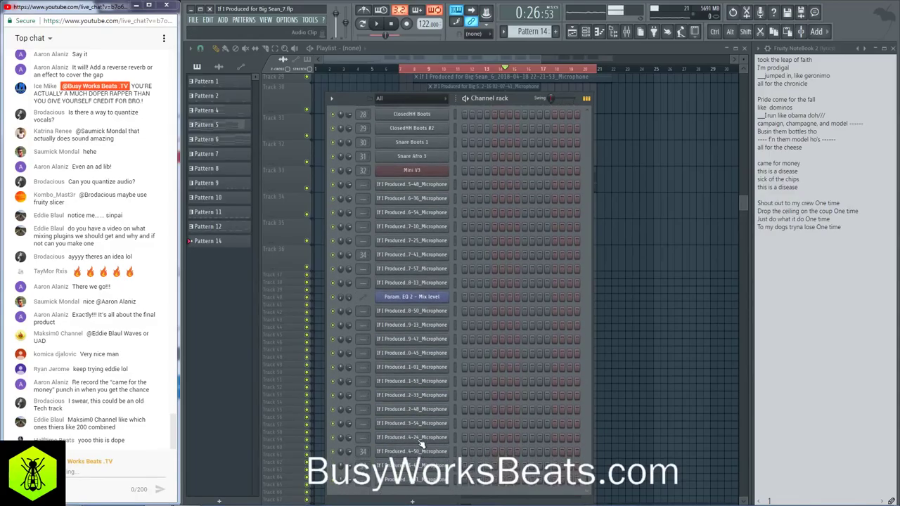
# Step: Route the newest microphone recording's channel to mixer track 34 and return to the playlist
pyautogui.click(411, 478)
pyautogui.rightClick(411, 478)
pyautogui.press('Escape')
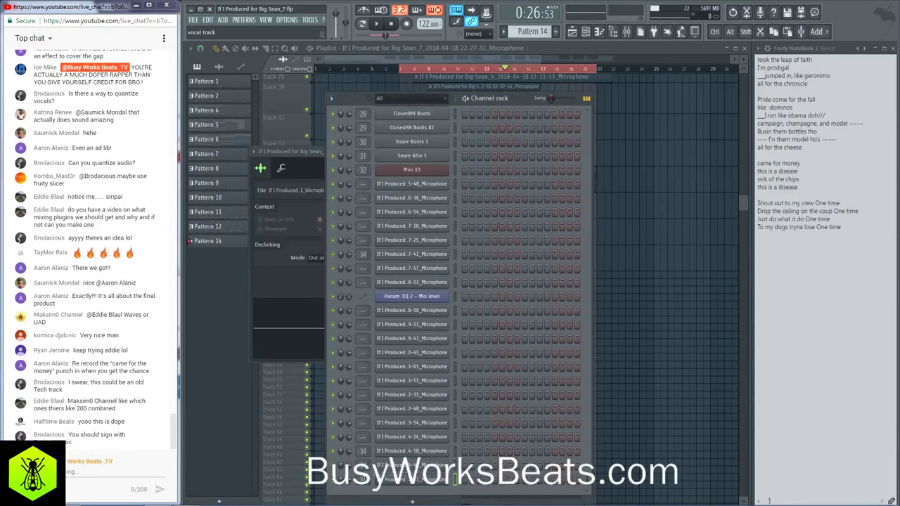
pyautogui.click(653, 402)
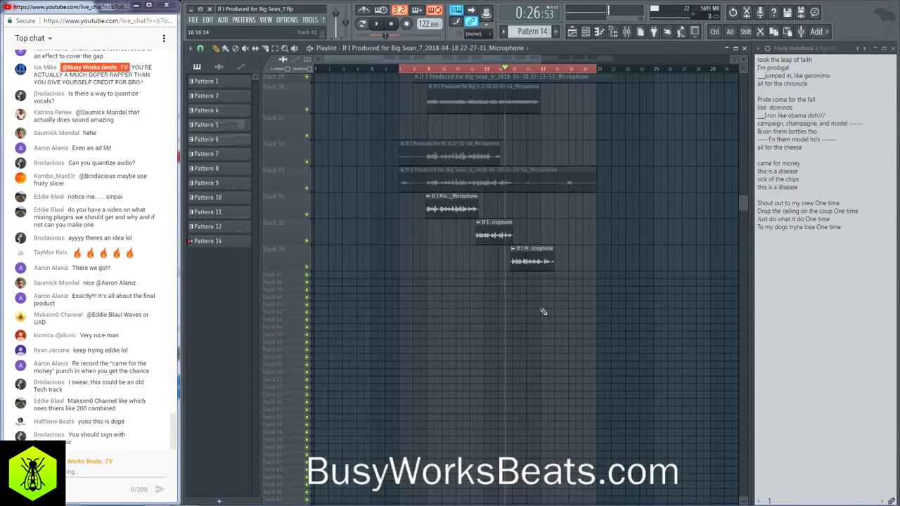
# Step: Trim the end of the Track 36 vocal clip to just before bar 18, save a new project version, and play the result
pyautogui.scroll(5, 555, 182)
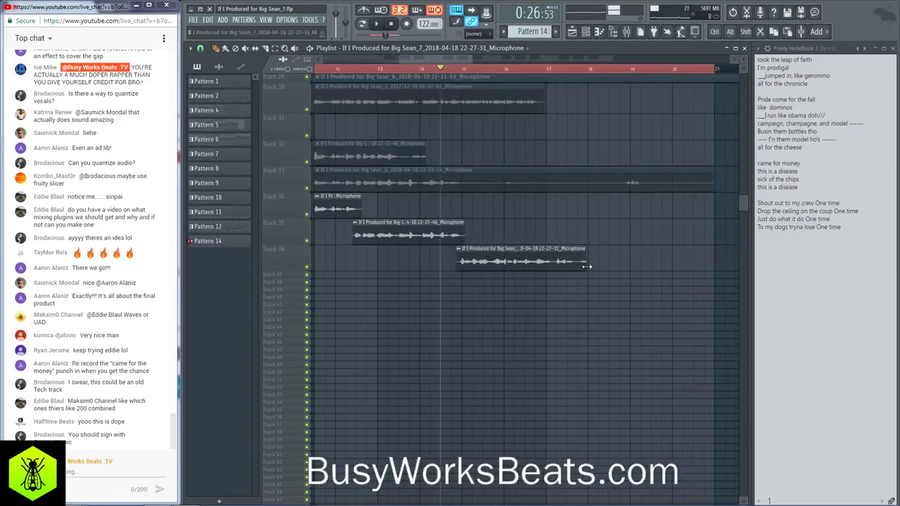
pyautogui.hotkey('ctrl', 's')
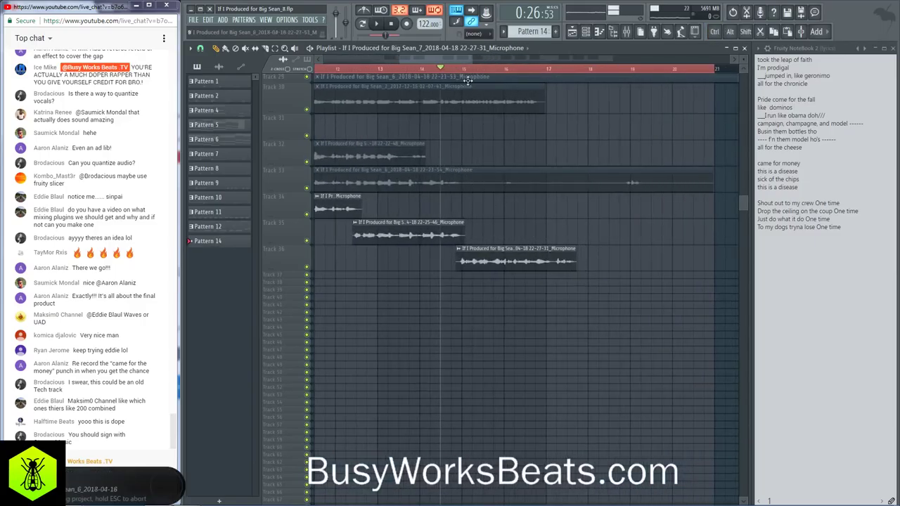
pyautogui.press('space')
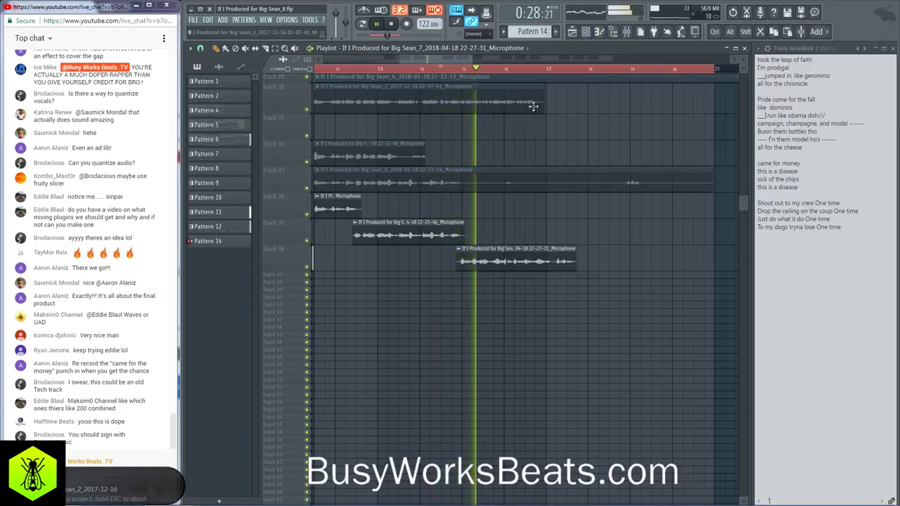
# Step: Restart playback from about bar 15 and listen to the comped vocal clips
pyautogui.press('space')
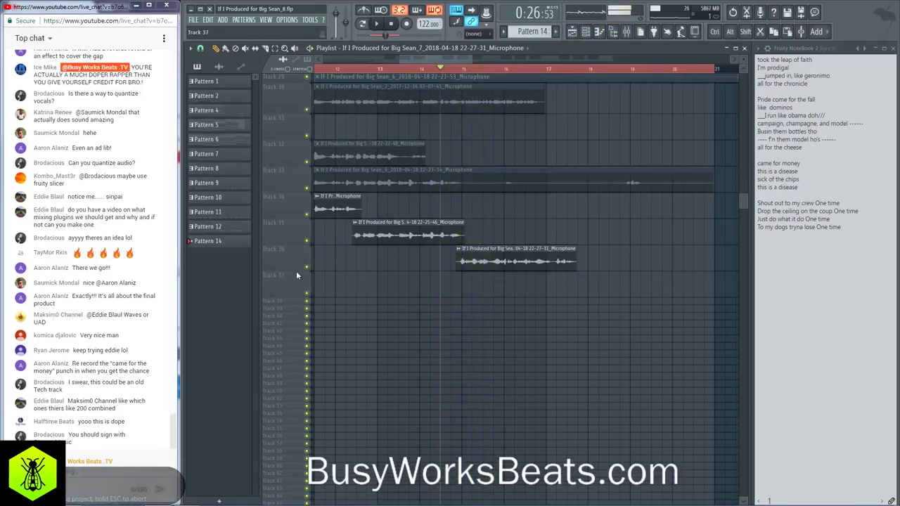
pyautogui.scroll(-3, 464, 74)
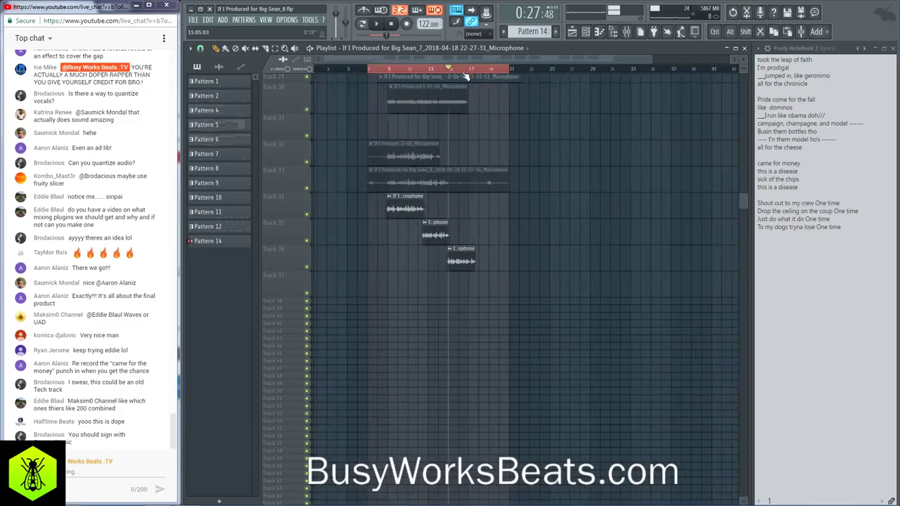
pyautogui.scroll(3, 464, 74)
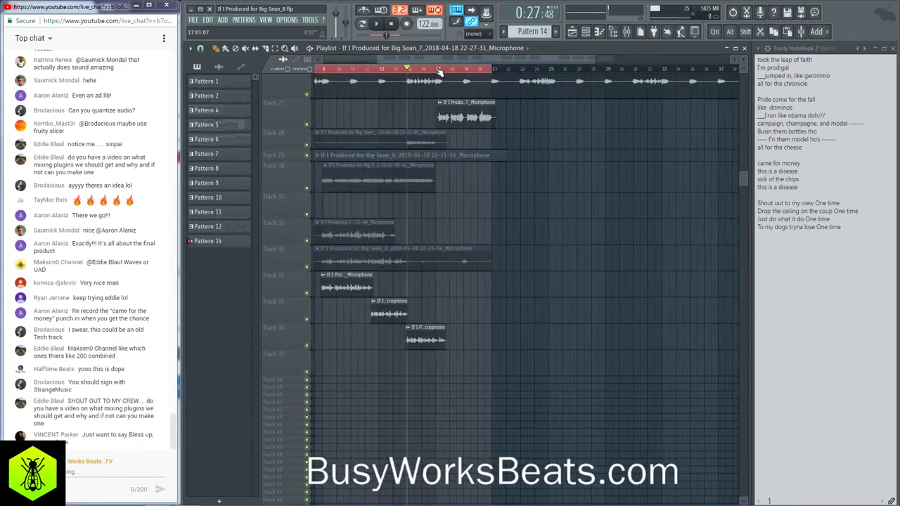
pyautogui.scroll(2, 377, 170)
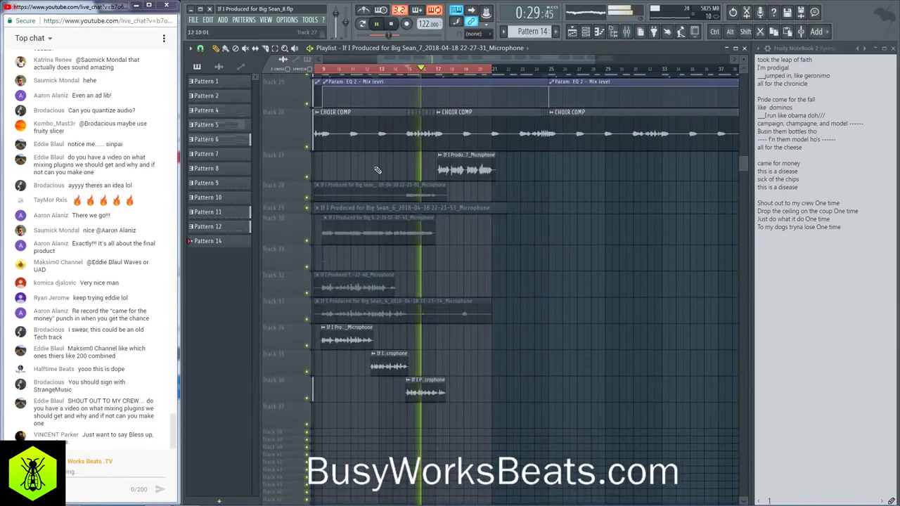
# Step: Mute playlist Track 27 and trim the end of the Track 36 vocal clip to bar 17
pyautogui.press('F9')
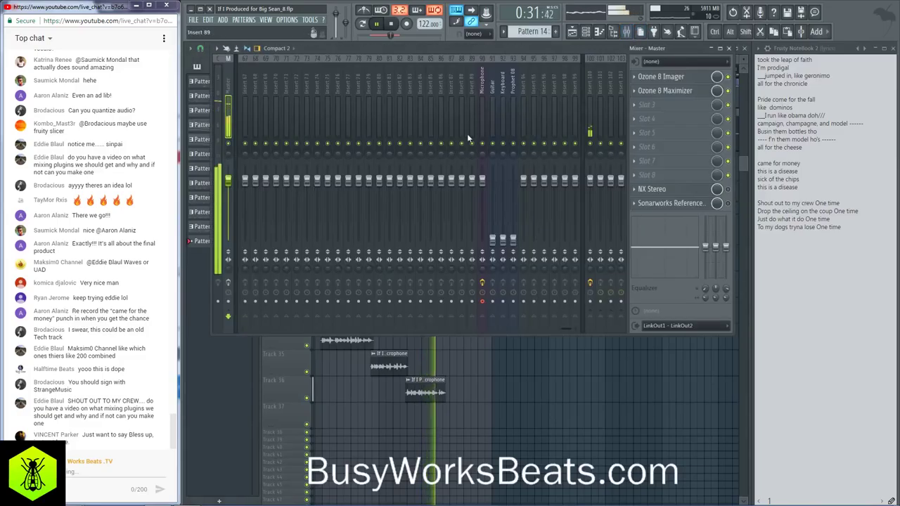
pyautogui.click(479, 93)
pyautogui.press('F9')
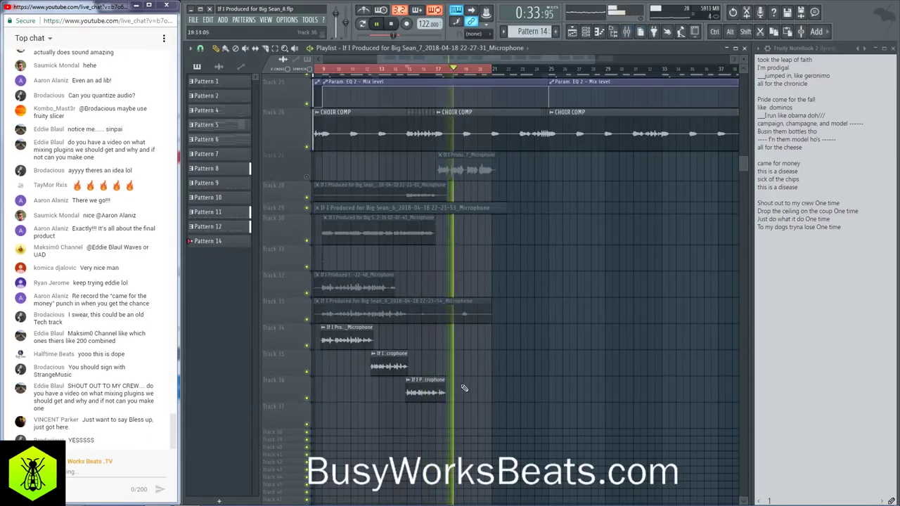
pyautogui.press('space')
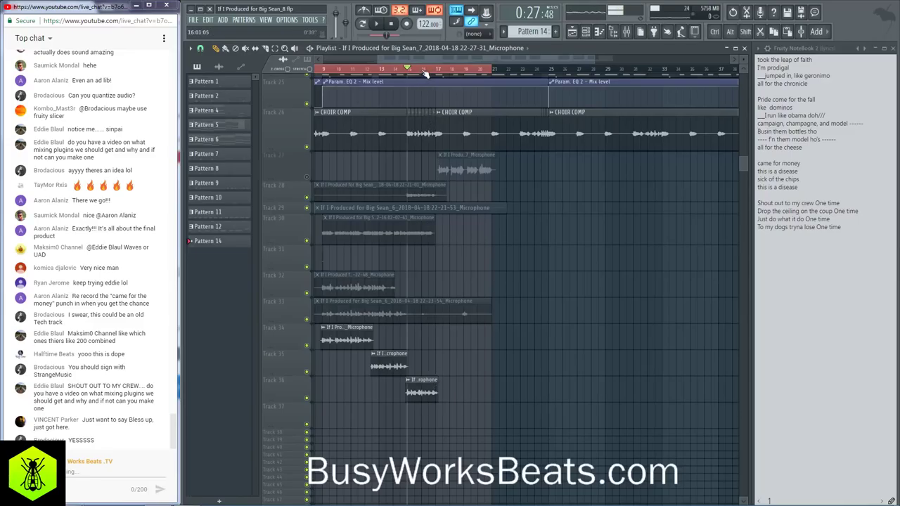
# Step: Record a vocal take through the Microphone mixer track into the playlist as an audio clip, stopping near bar 21
pyautogui.click(627, 33)
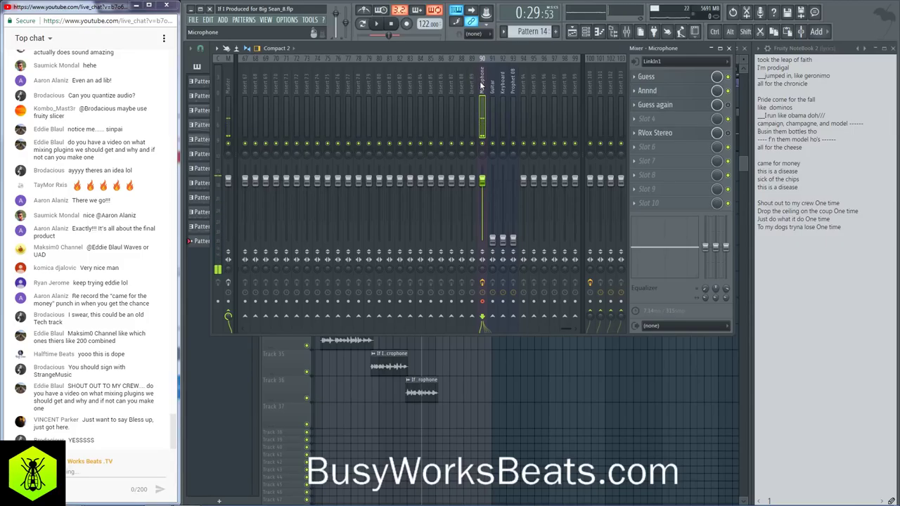
pyautogui.click(406, 23)
pyautogui.click(422, 283)
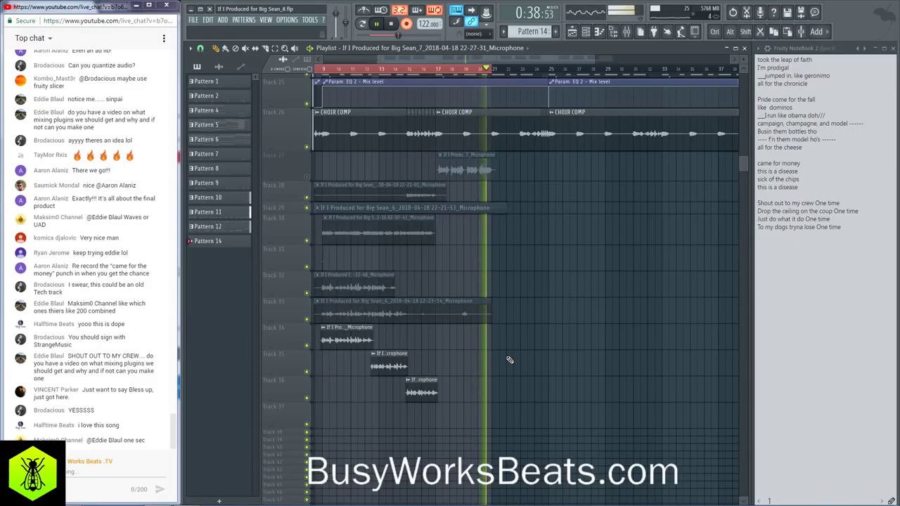
pyautogui.press('space')
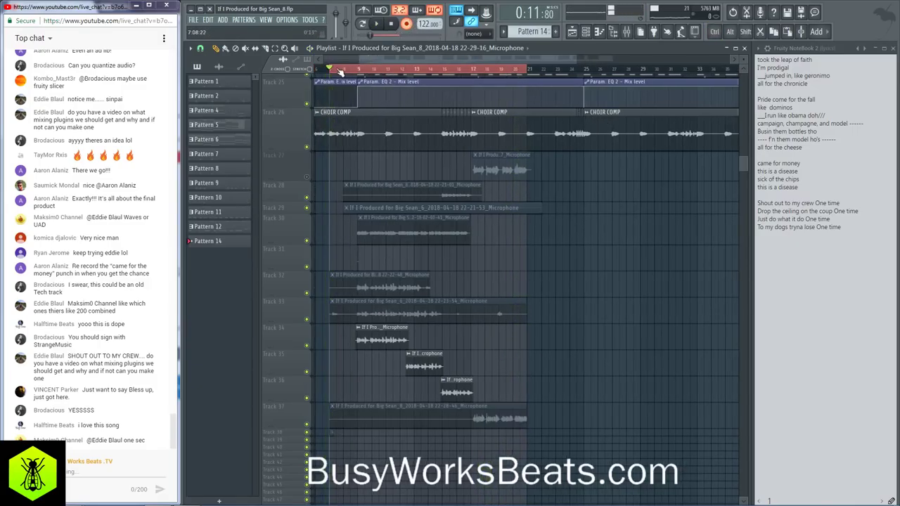
# Step: Set the playlist snap to Bar and extend the time selection from bar 7 to bar 23
pyautogui.moveTo(340, 72); pyautogui.dragTo(534, 84)
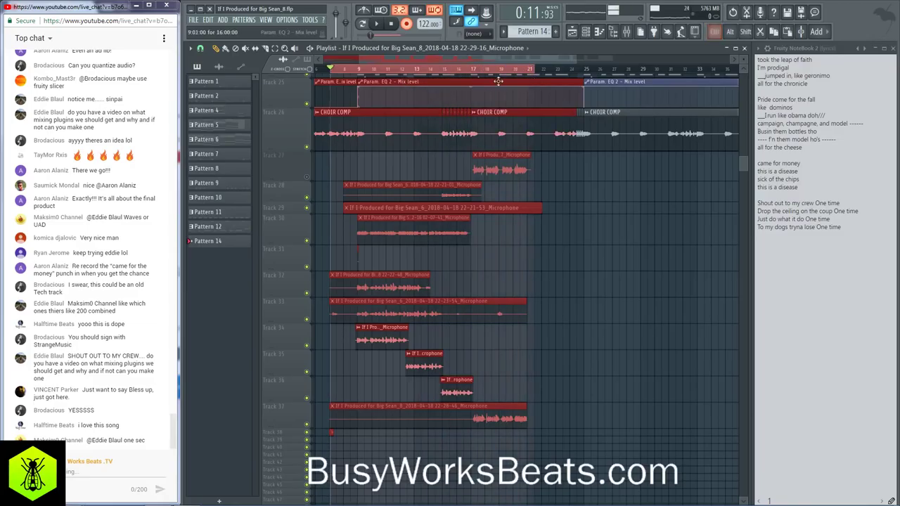
pyautogui.click(200, 48)
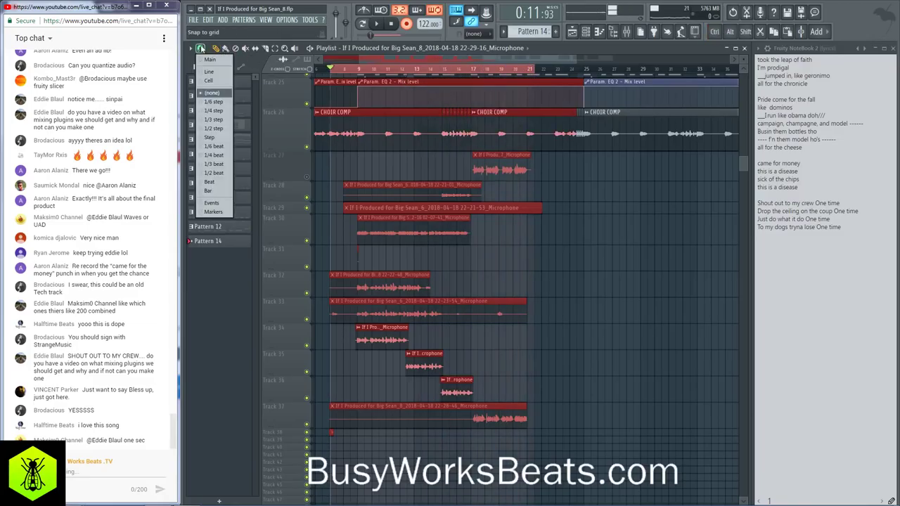
pyautogui.click(211, 191)
pyautogui.moveTo(336, 73); pyautogui.dragTo(559, 85)
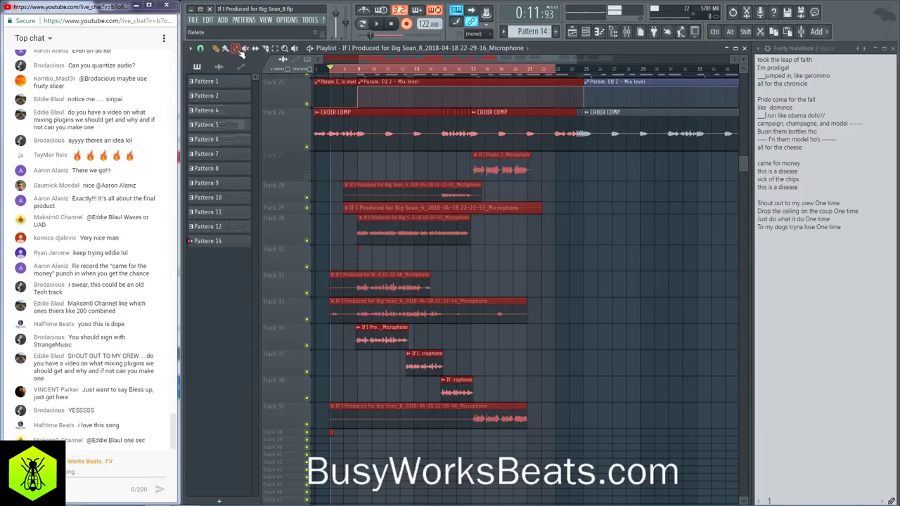
# Step: Delete the discarded takes on Tracks 37 and 38 and record a new vocal take into the playlist as an audio clip
pyautogui.rightClick(345, 422)
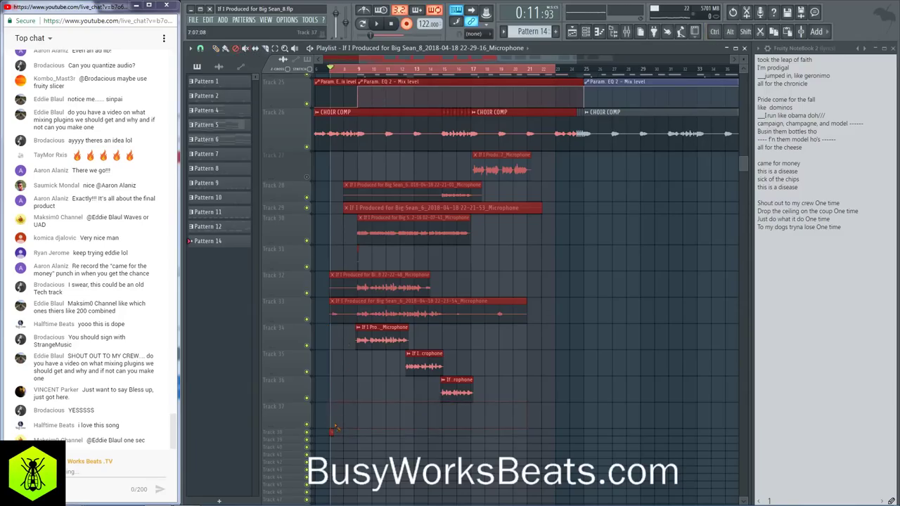
pyautogui.click(622, 33)
pyautogui.click(407, 24)
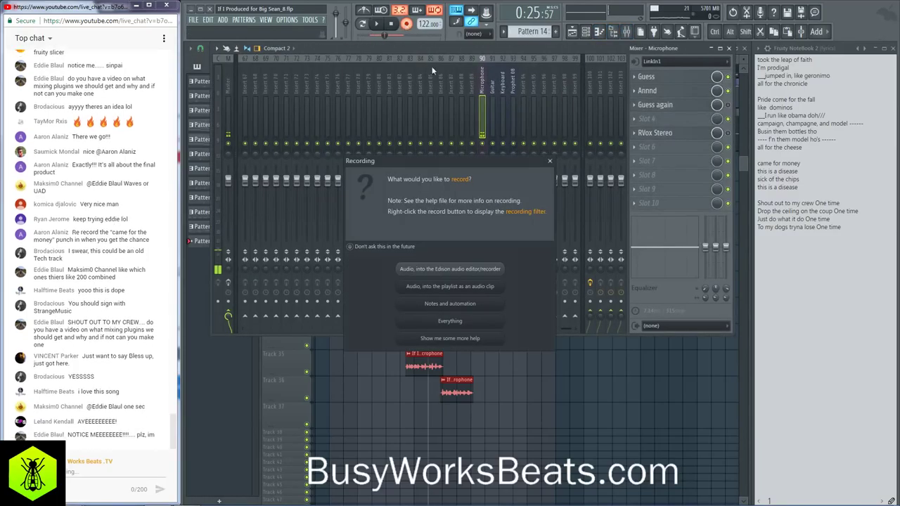
pyautogui.click(476, 286)
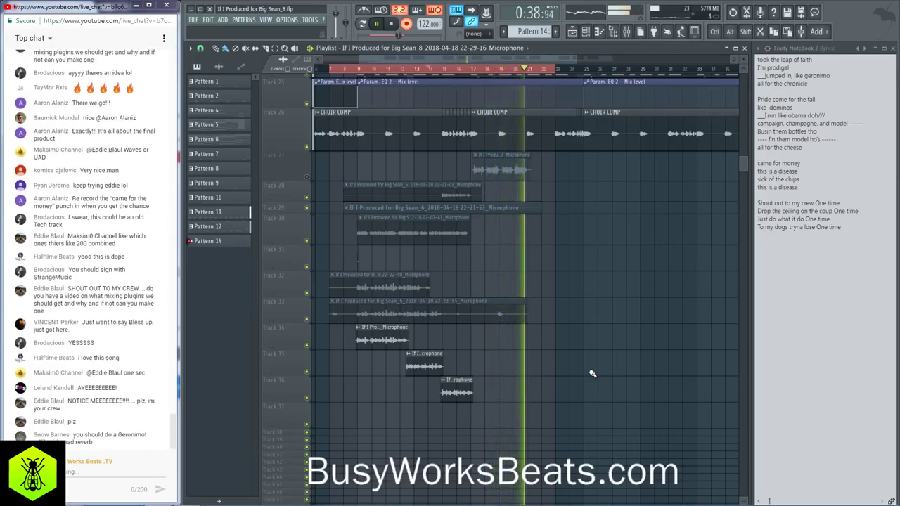
pyautogui.press('space')
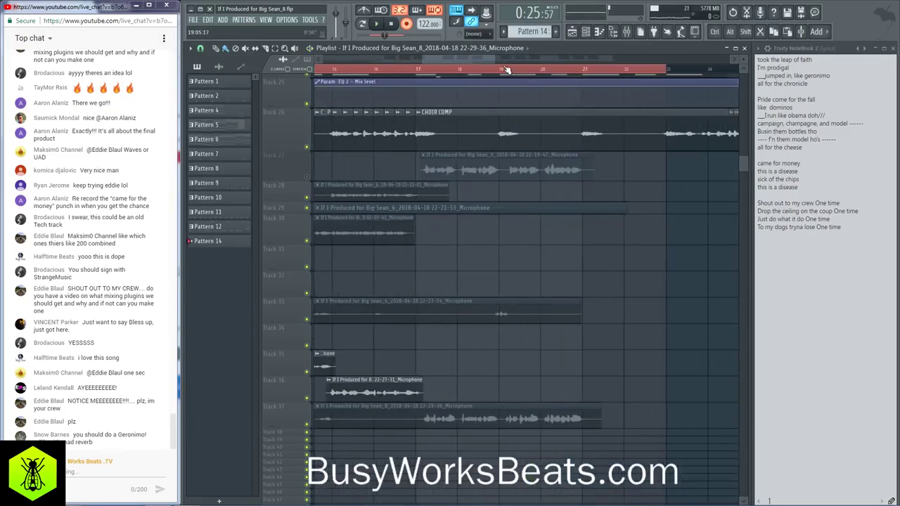
# Step: Save a new project version, then unmute the new Track 37 take with its empty lead-in trimmed to just before bar 16
pyautogui.scroll(5, 567, 74)
pyautogui.scroll(-4, 571, 75)
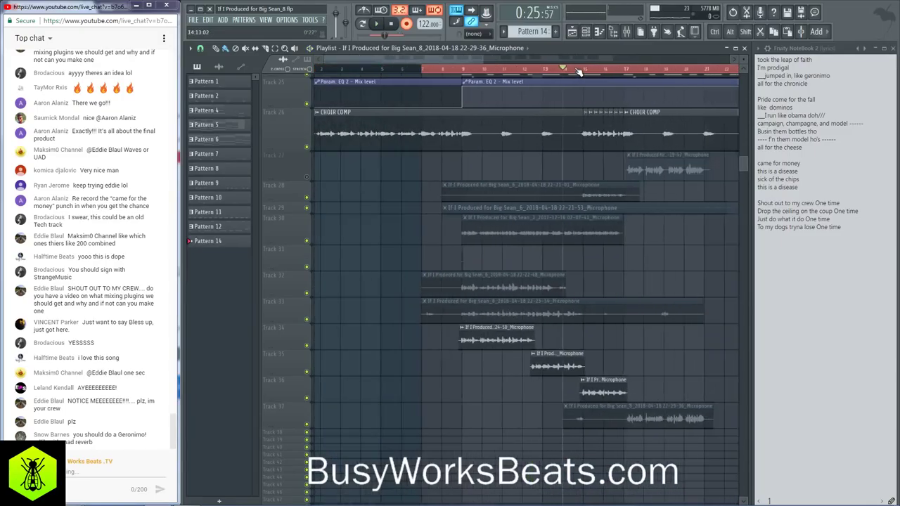
pyautogui.hotkey('ctrl', 's')
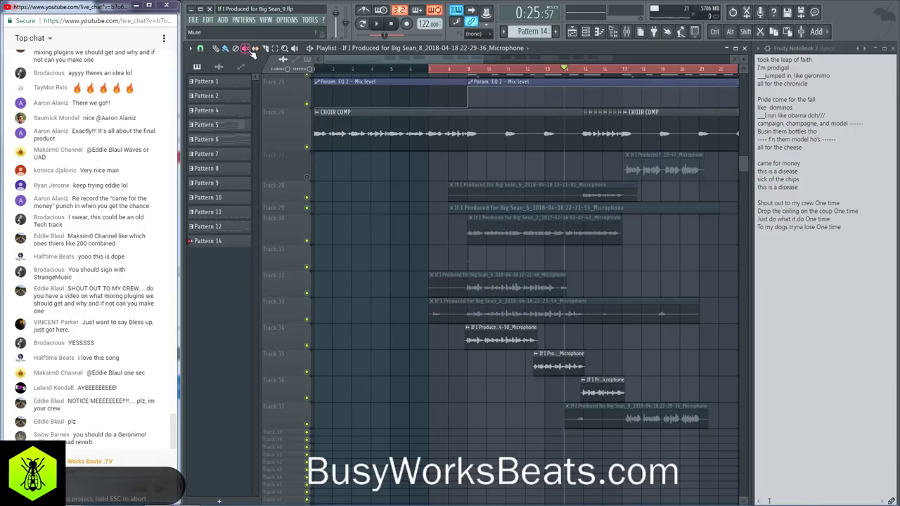
pyautogui.moveTo(571, 422); pyautogui.dragTo(608, 421)
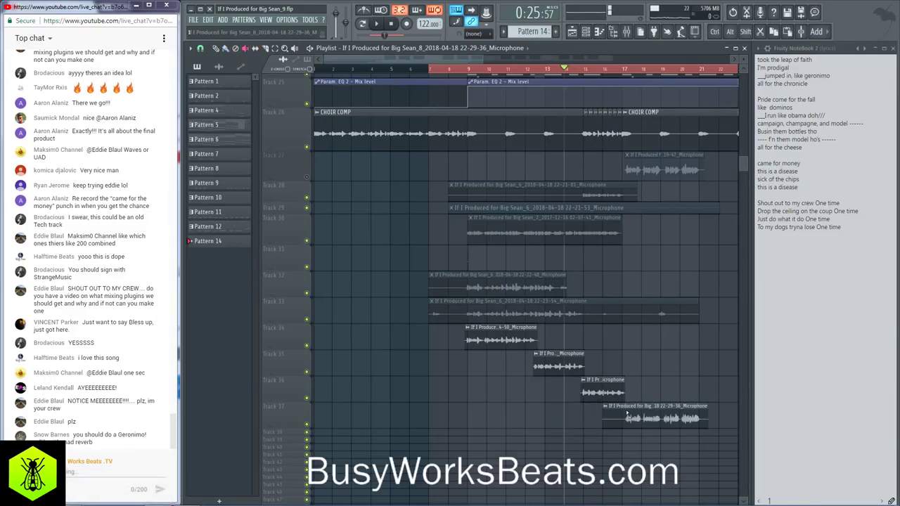
# Step: Start playback and route the 22-29-36 microphone recording's channel to mixer track 34
pyautogui.press('space')
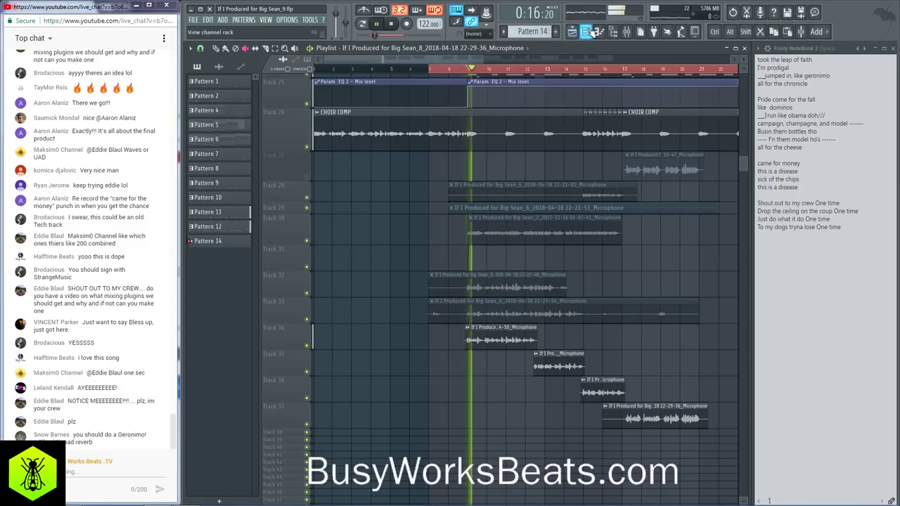
pyautogui.press('F6')
pyautogui.click(384, 485)
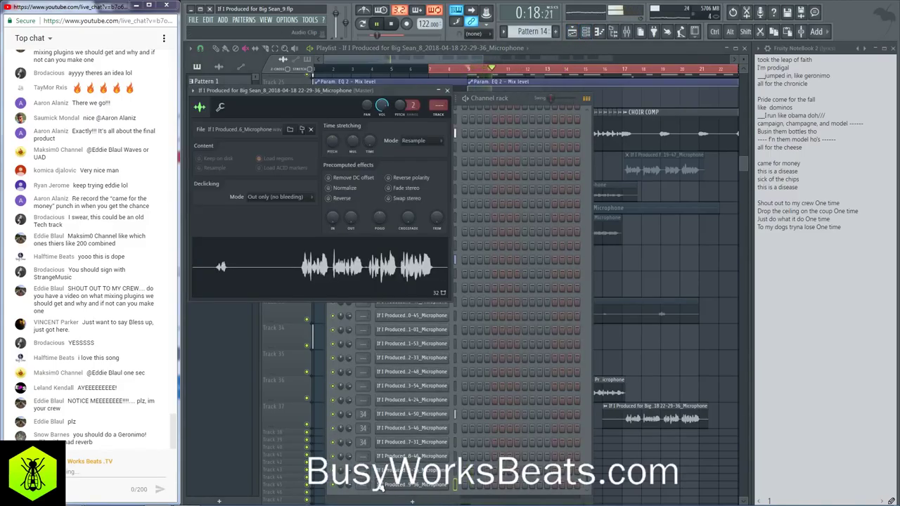
pyautogui.click(380, 487)
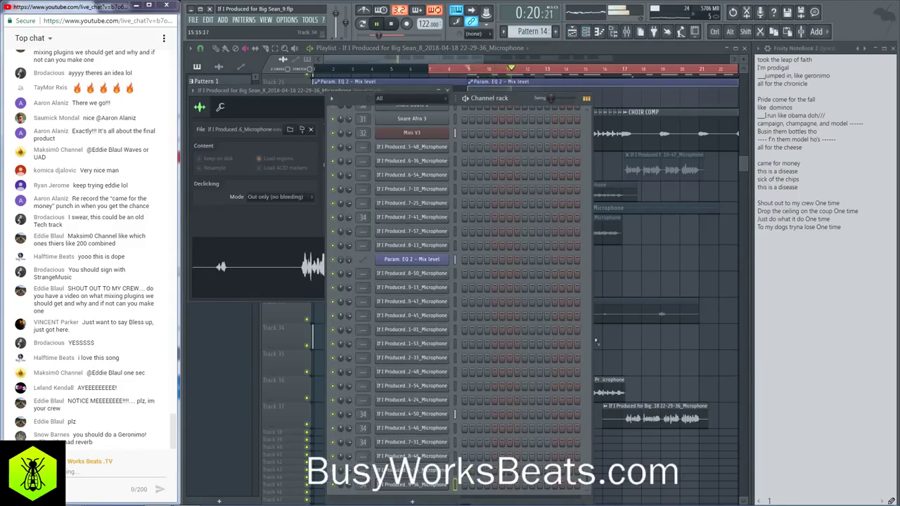
pyautogui.press('F6')
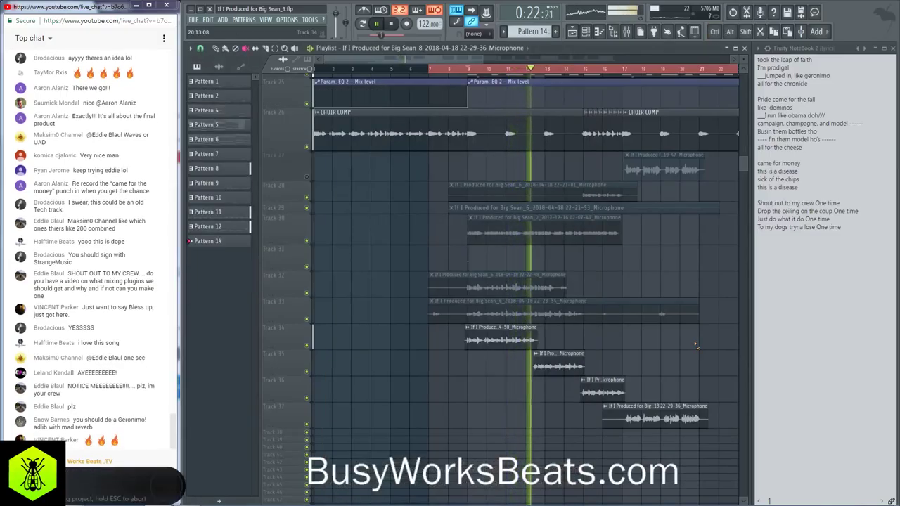
# Step: Examine the Insert 32 and grand choir mixer tracks while the comped vocals play, and stop playback
pyautogui.press('F9')
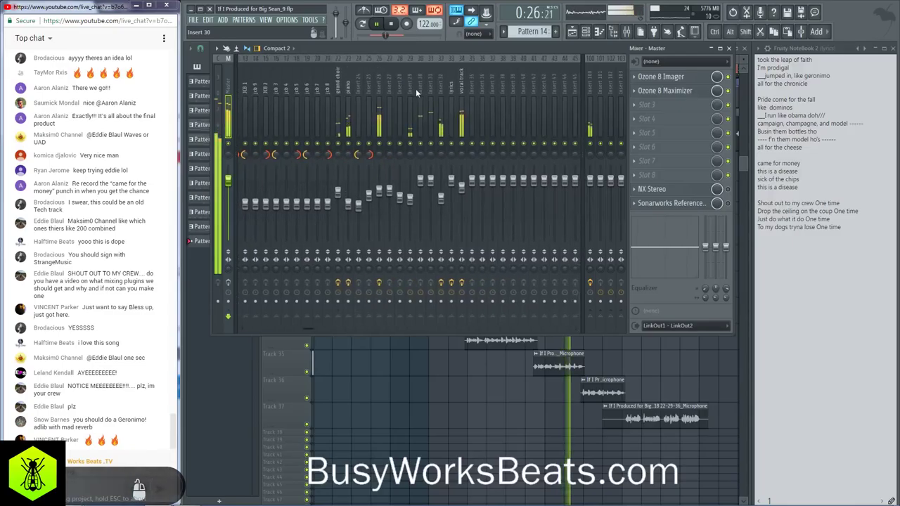
pyautogui.click(440, 86)
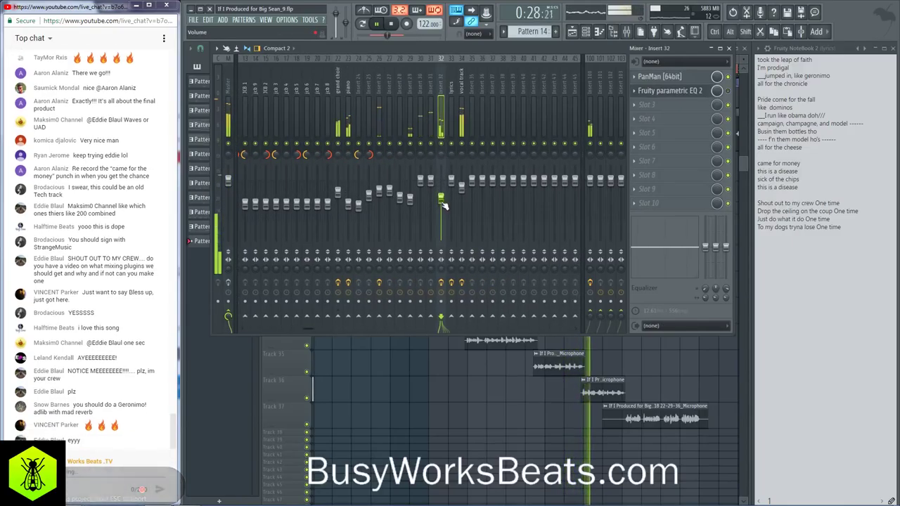
pyautogui.click(339, 93)
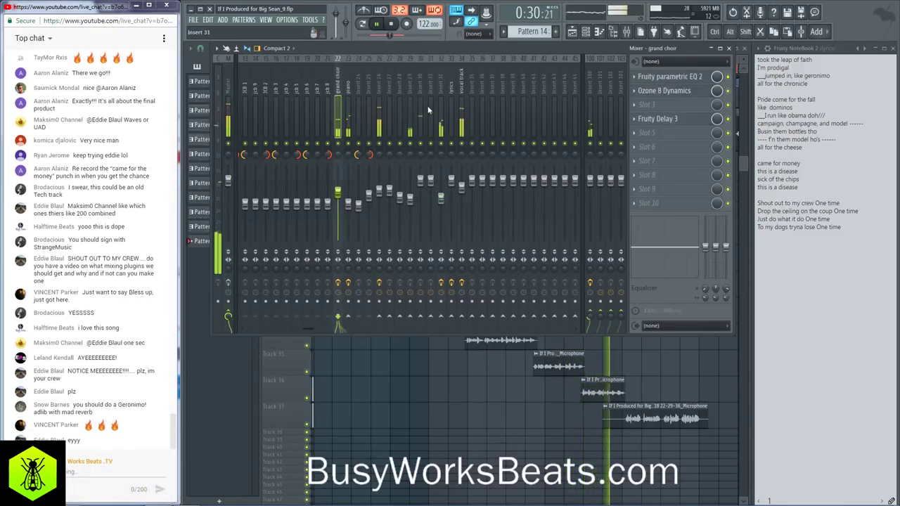
pyautogui.click(430, 408)
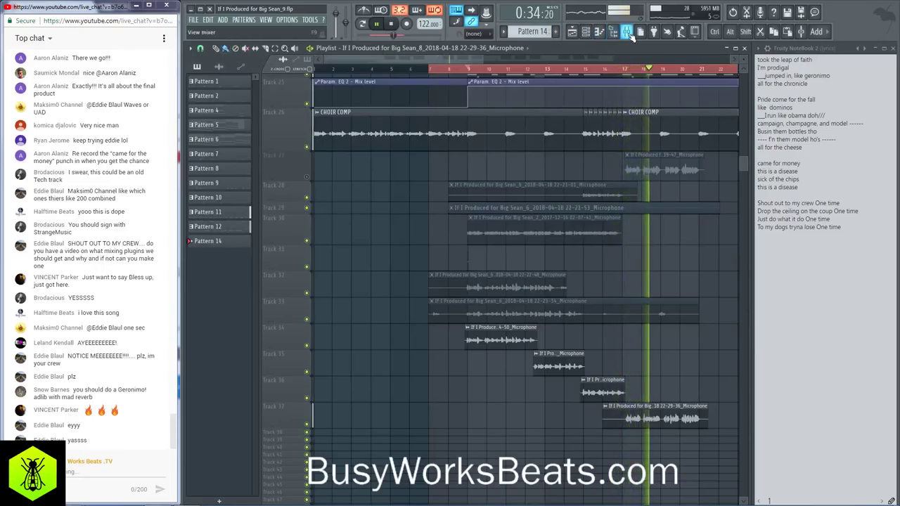
pyautogui.click(612, 31)
pyautogui.press('space')
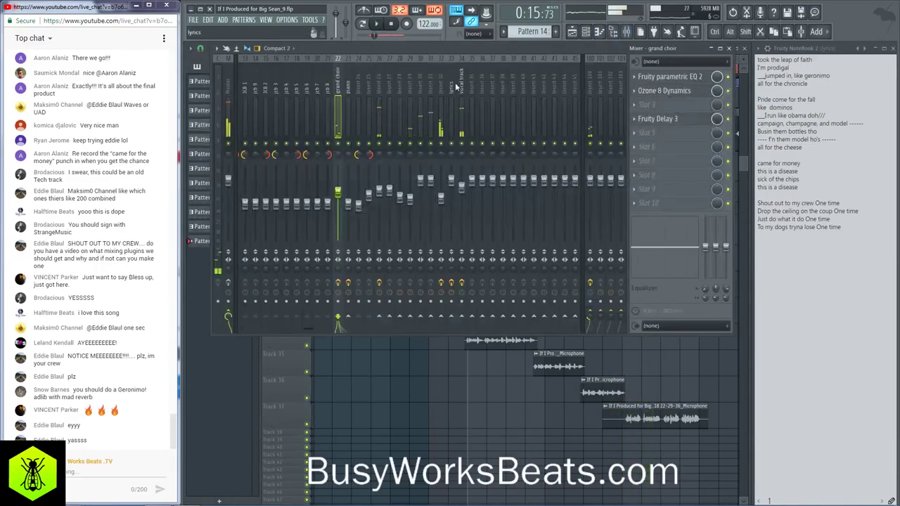
# Step: Inspect the piano track's Fruity parametric EQ 2 and the effects on the grand choir mixer track
pyautogui.click(346, 89)
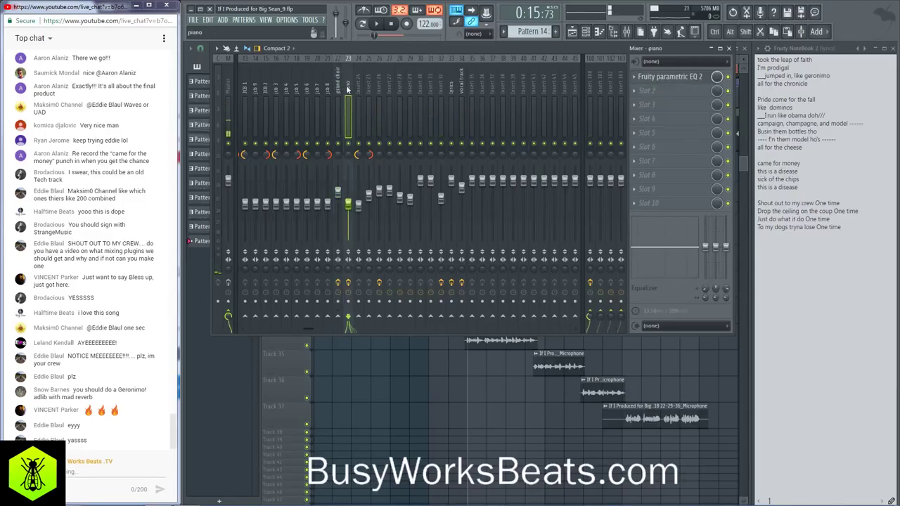
pyautogui.click(677, 78)
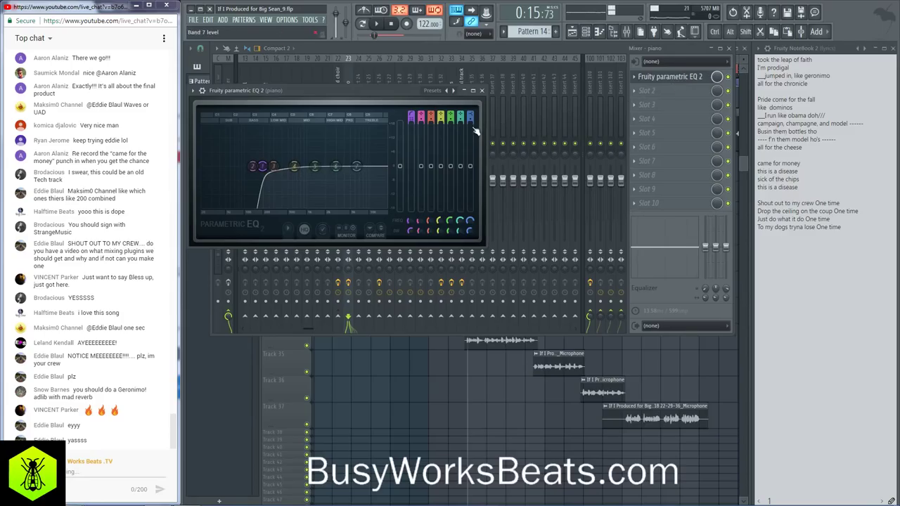
pyautogui.click(482, 91)
pyautogui.click(338, 89)
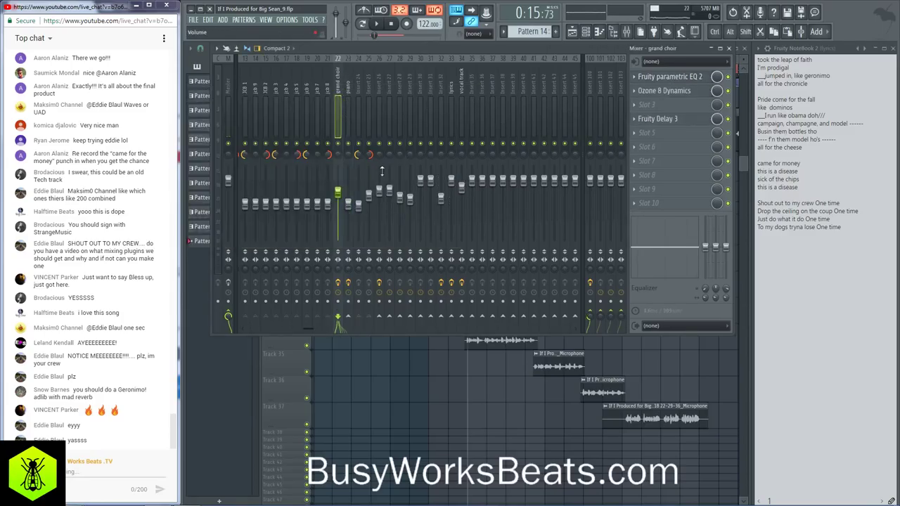
# Step: Set the playback position to bar 7 and inspect the Microphone mixer track's effects before recording
pyautogui.click(398, 390)
pyautogui.scroll(-3, 437, 72)
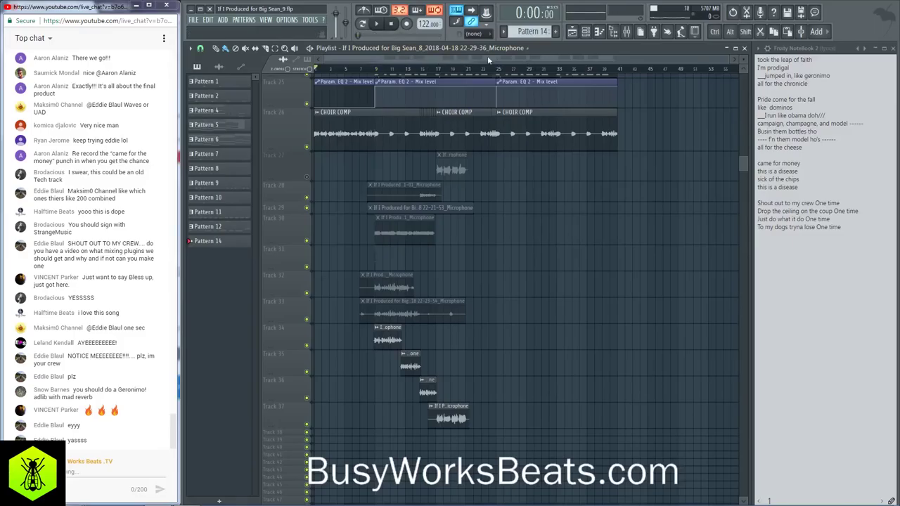
pyautogui.click(362, 72)
pyautogui.press('F9')
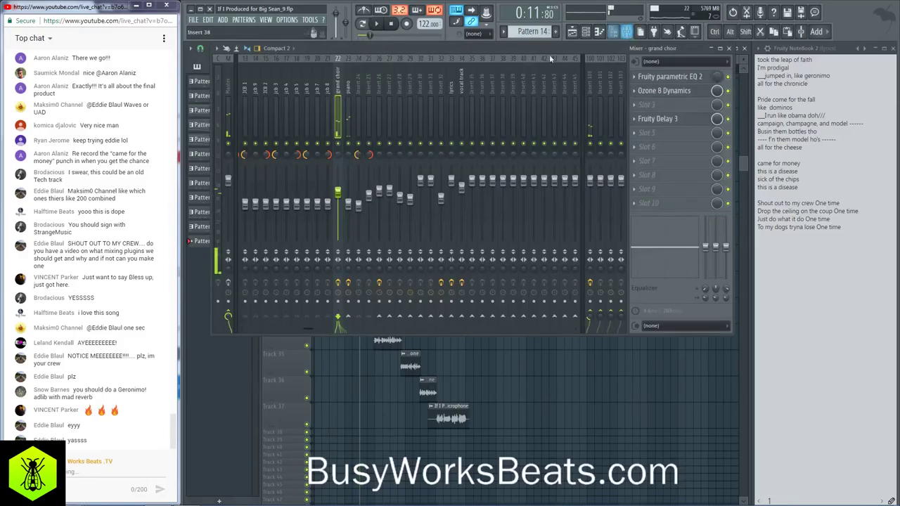
pyautogui.scroll(-10, 423, 87)
pyautogui.click(484, 93)
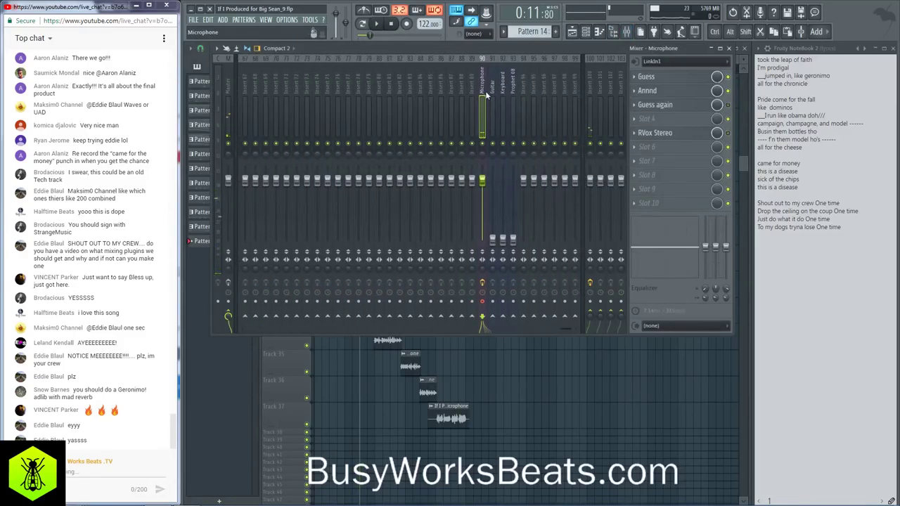
pyautogui.press('F9')
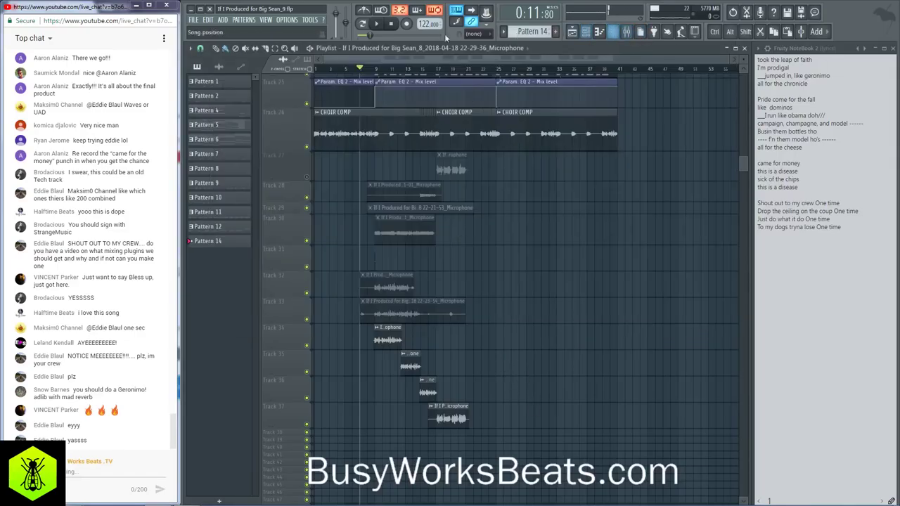
pyautogui.click(627, 33)
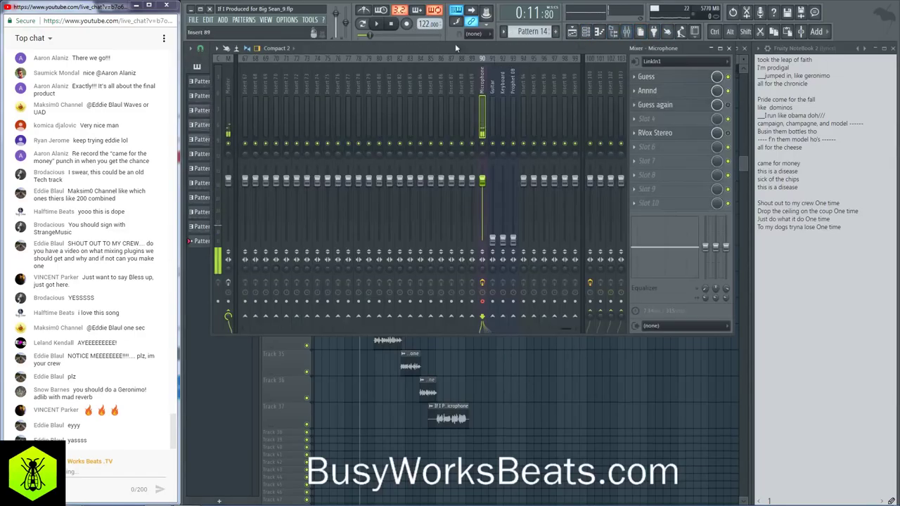
# Step: Record a microphone take from bar 7 to about bar 21, and save the project with its Track 38 clip unmuted
pyautogui.click(412, 25)
pyautogui.click(472, 285)
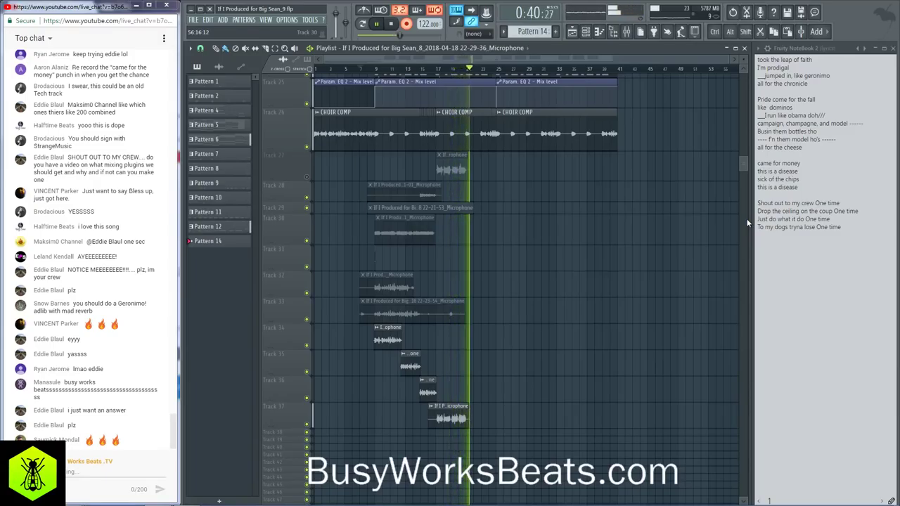
pyautogui.press('space')
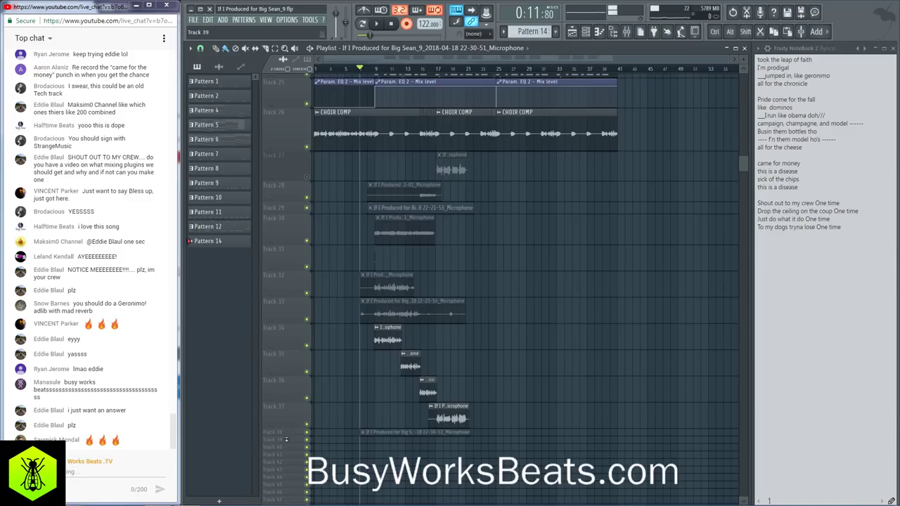
pyautogui.scroll(-3, 331, 422)
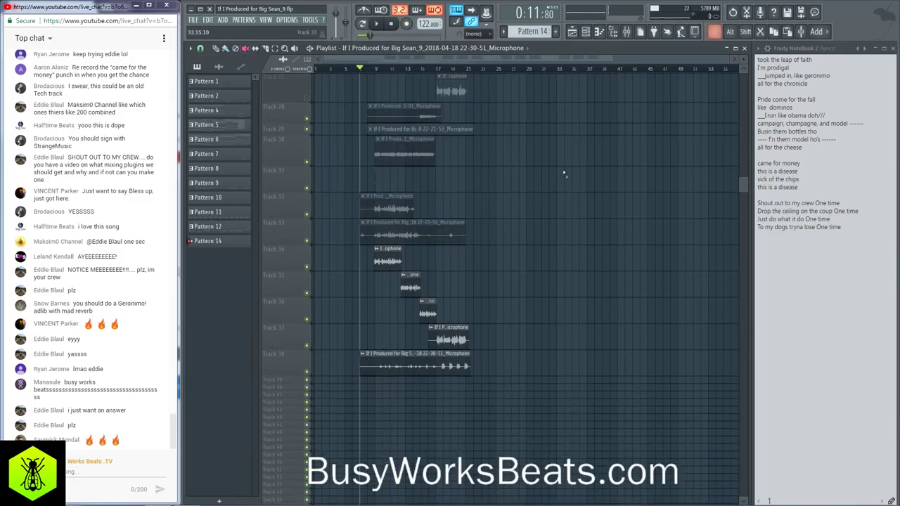
pyautogui.hotkey('ctrl', 's')
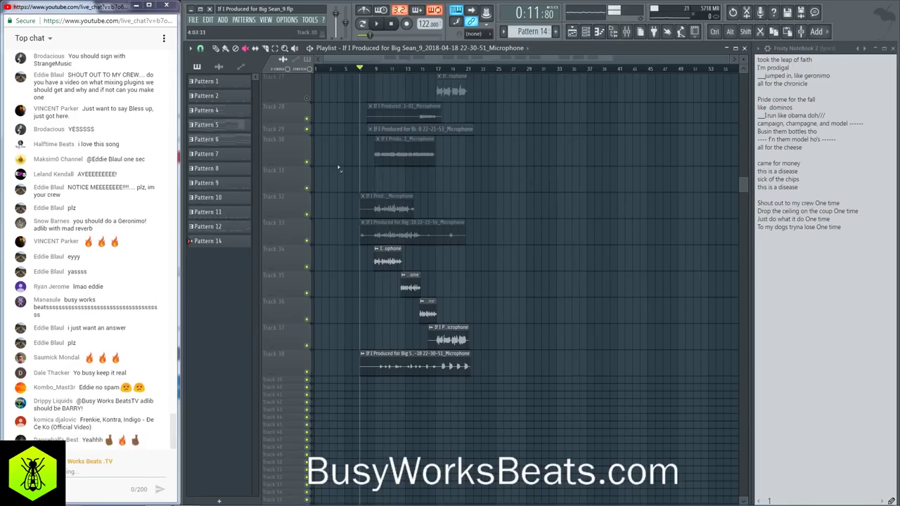
# Step: Play back the new Track 38 take and open the mixer routing options of the 22-30-51 recording's channel
pyautogui.scroll(2, 490, 202)
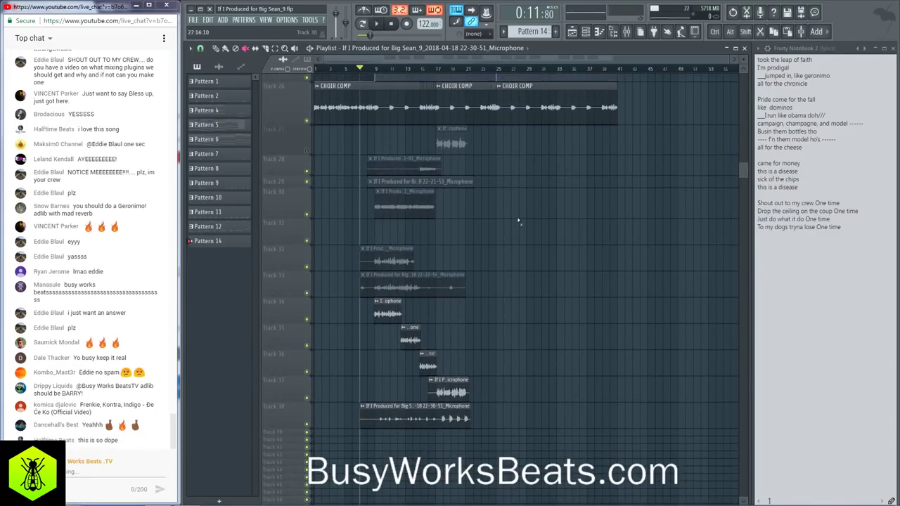
pyautogui.press('space')
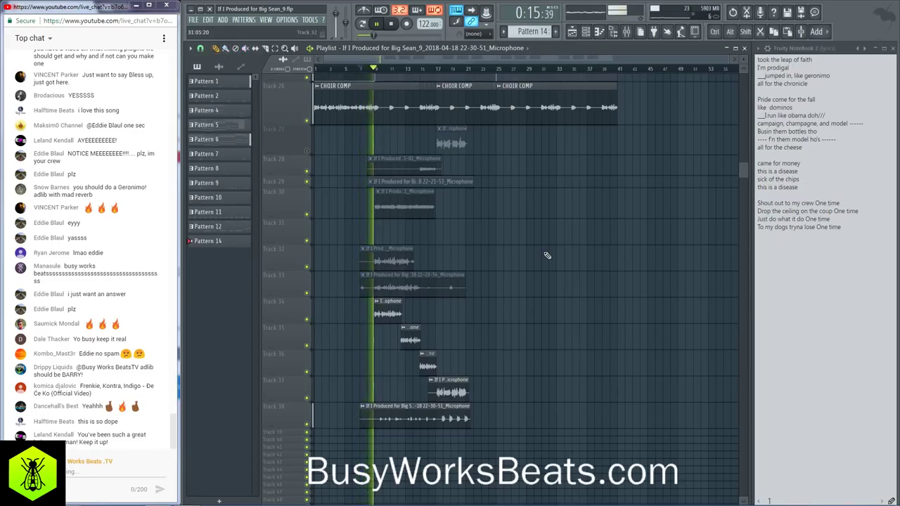
pyautogui.press('F6')
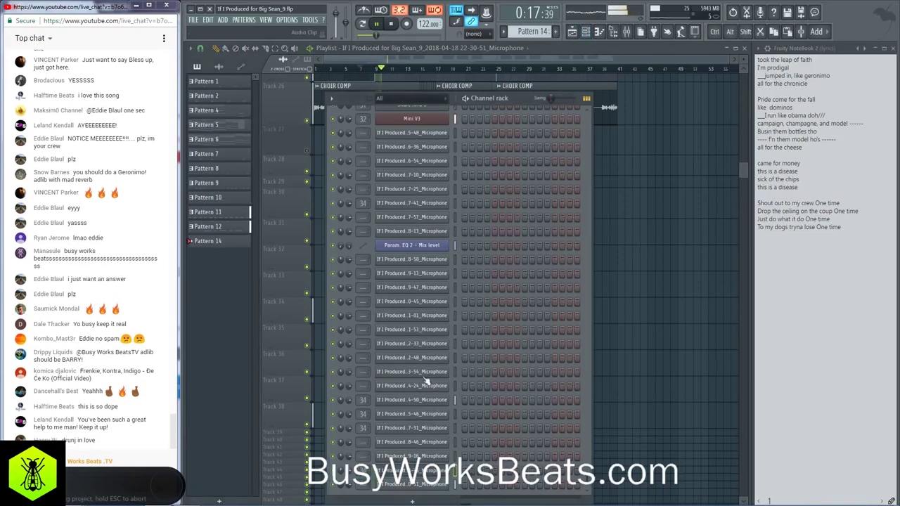
pyautogui.rightClick(364, 484)
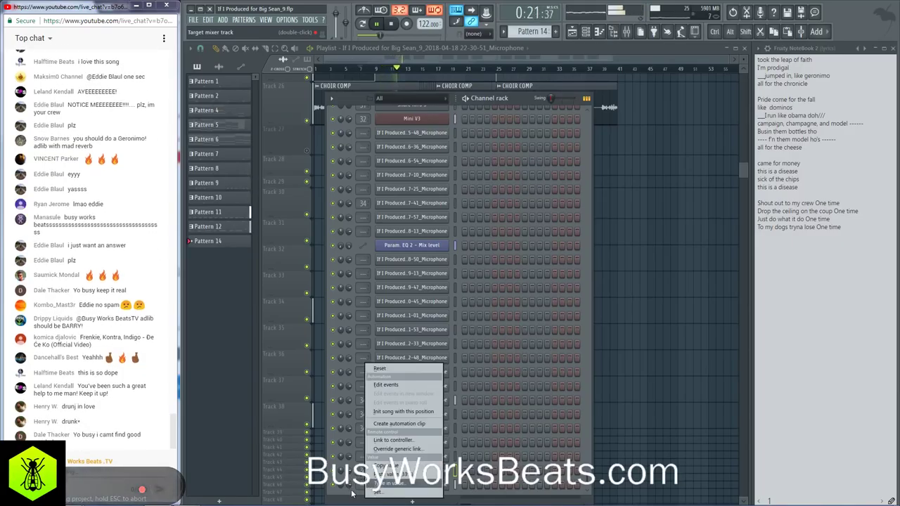
pyautogui.click(611, 364)
pyautogui.press('space')
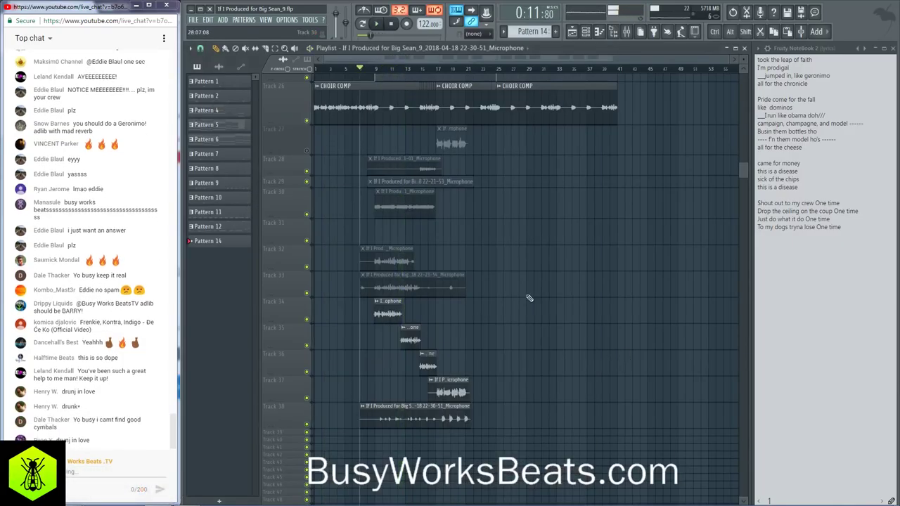
# Step: Lower the 22-30-51 recording's channel volume to about 47% and audition it against the comped vocals
pyautogui.press('F6')
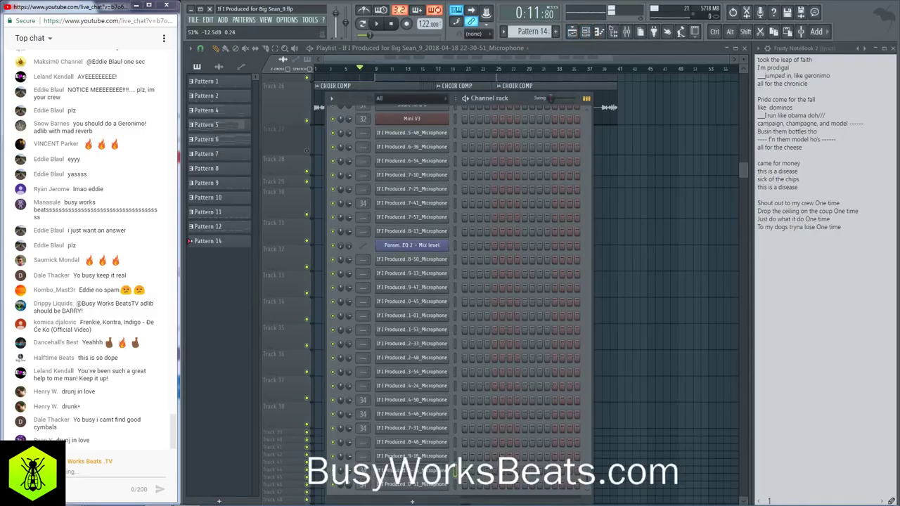
pyautogui.press('space')
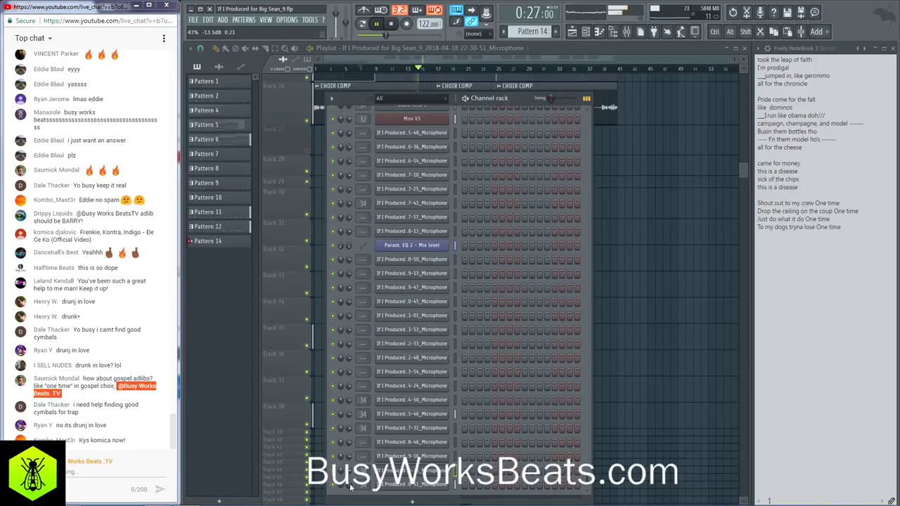
pyautogui.press('F6')
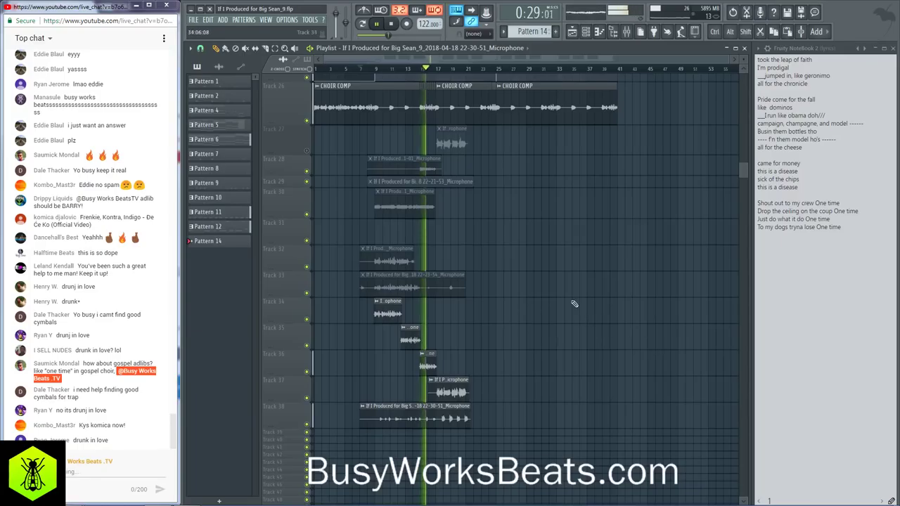
pyautogui.press('F6')
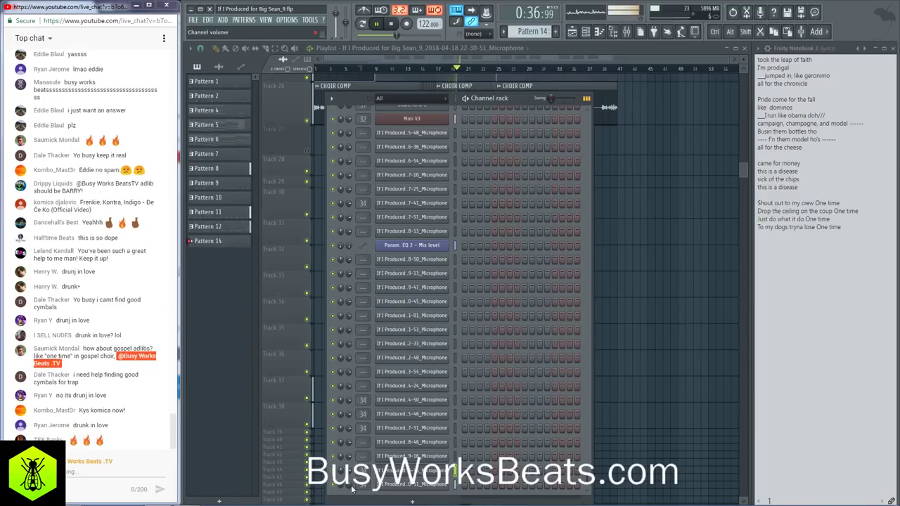
pyautogui.press('F6')
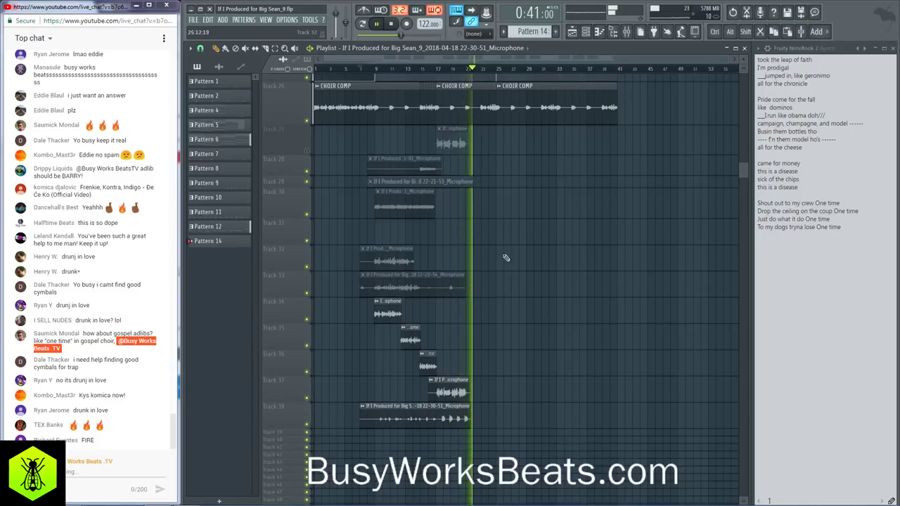
pyautogui.press('space')
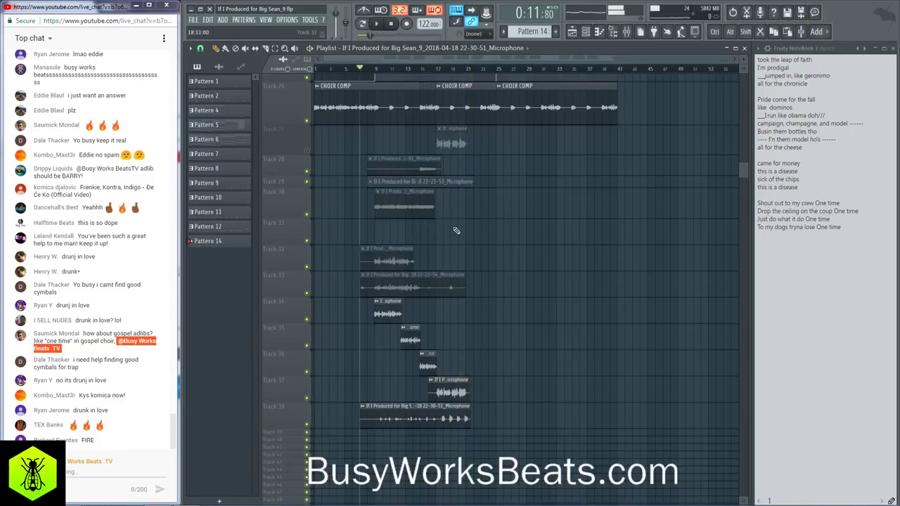
# Step: Play from bar 9 and copy the Track 35 vocal clip along its track to start just after bar 20
pyautogui.scroll(4, 392, 66)
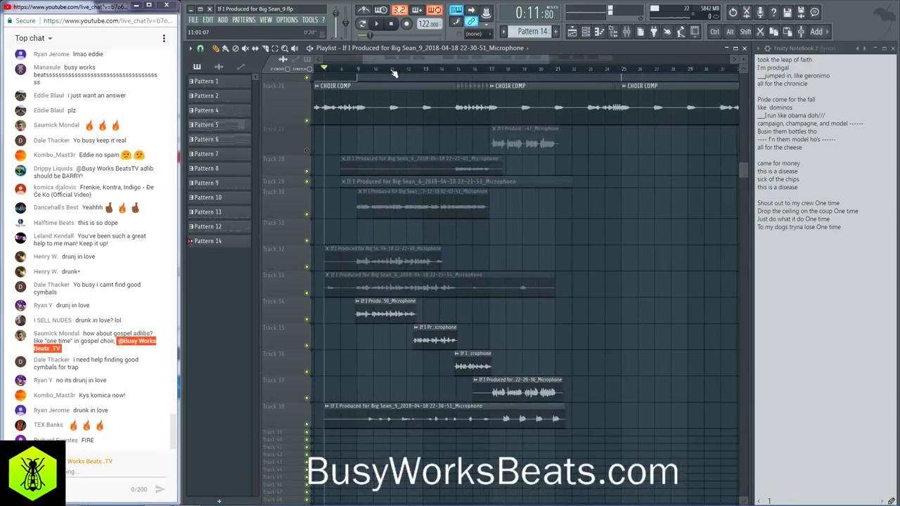
pyautogui.click(352, 70)
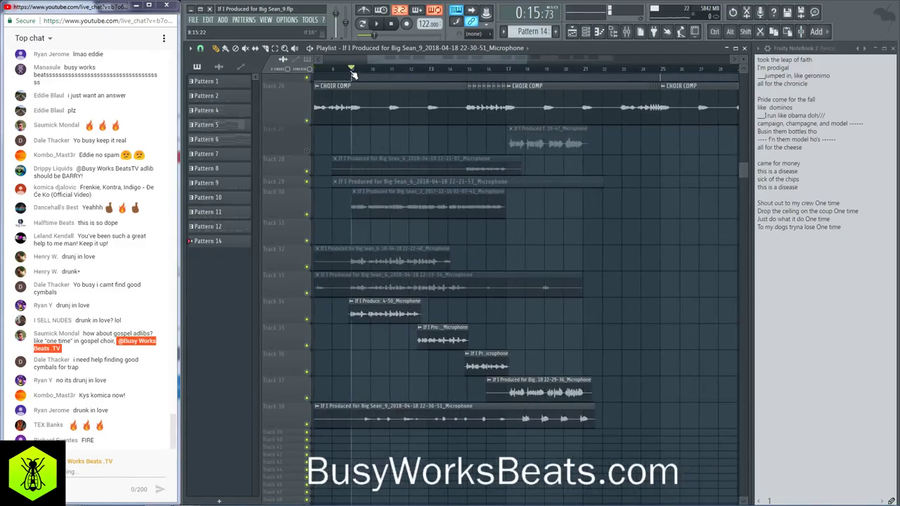
pyautogui.press('space')
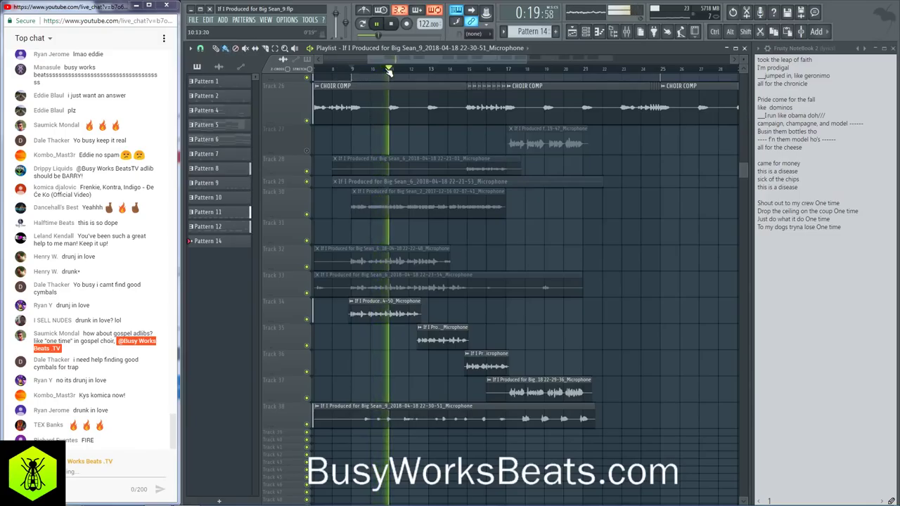
pyautogui.click(384, 309)
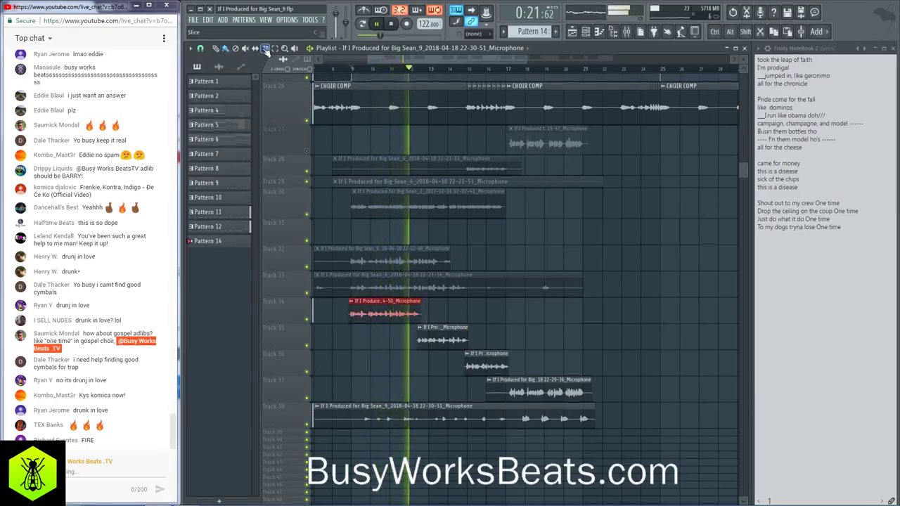
pyautogui.click(437, 328)
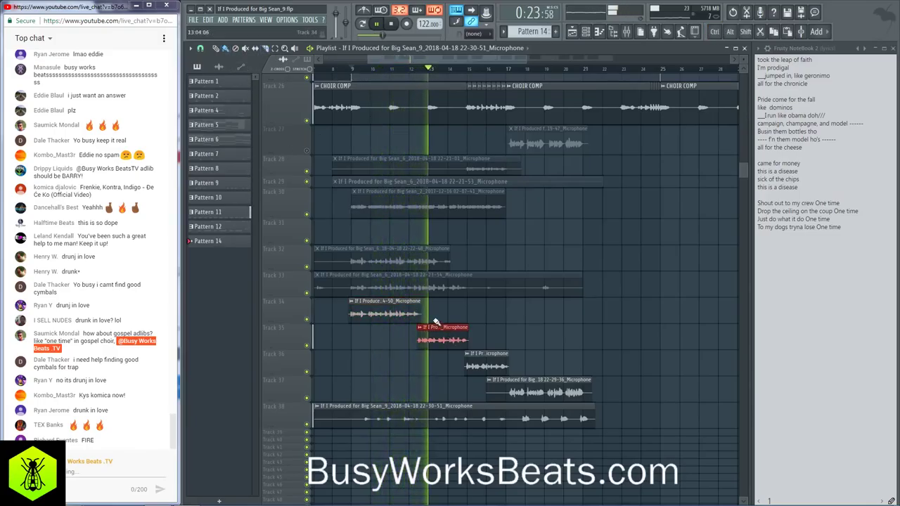
pyautogui.rightClick(202, 109)
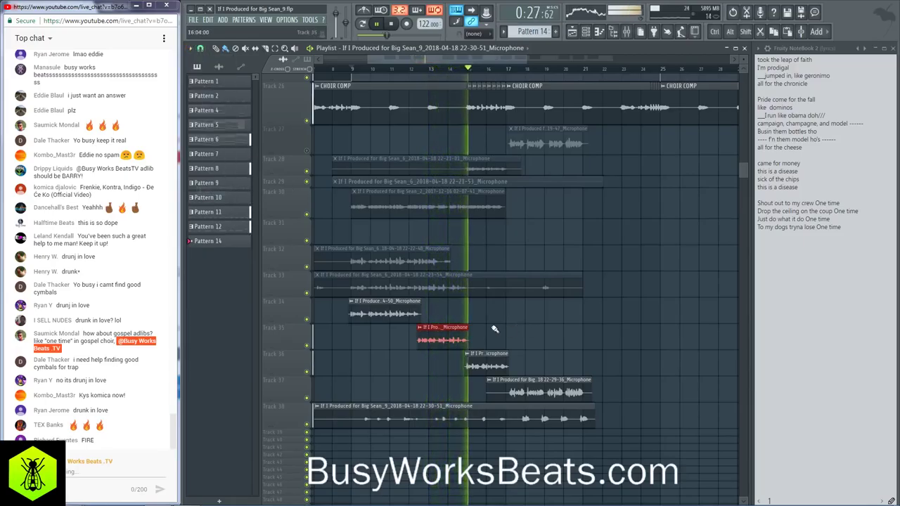
pyautogui.moveTo(534, 329); pyautogui.dragTo(615, 326)
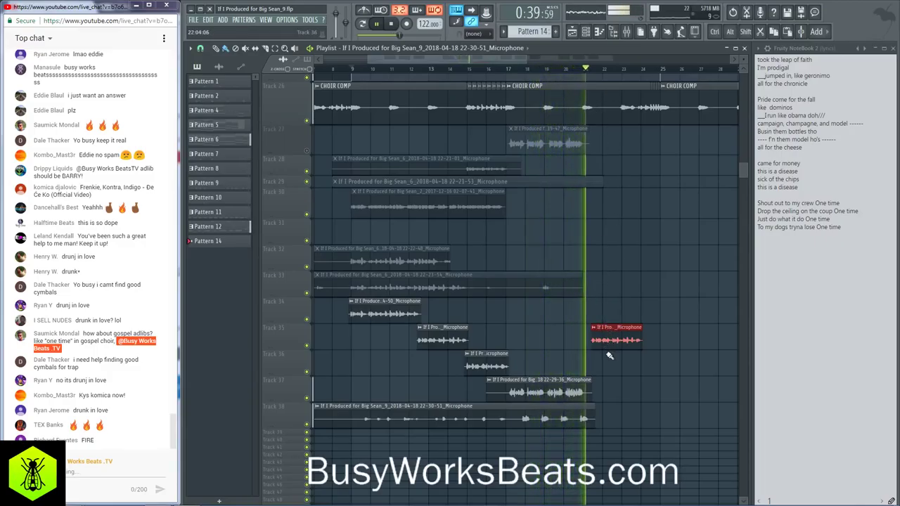
pyautogui.moveTo(617, 340); pyautogui.dragTo(598, 339)
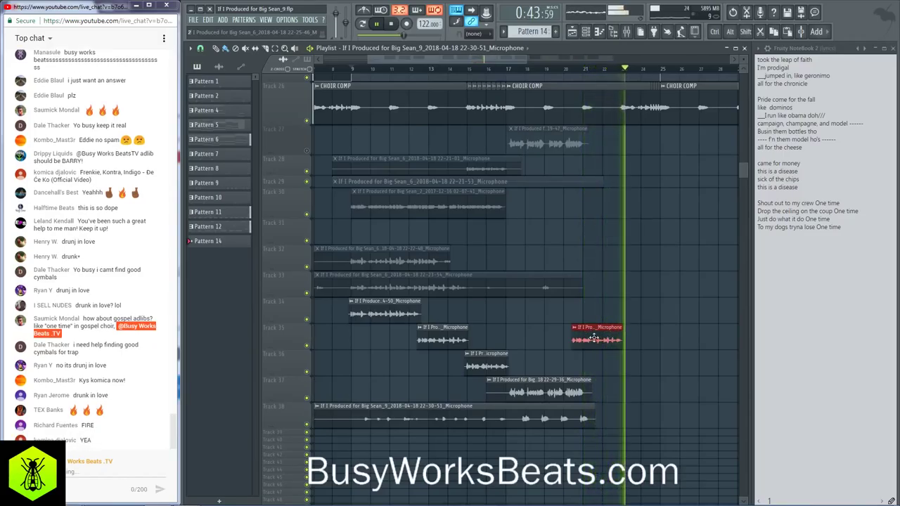
# Step: Copy the Track 36 vocal clip along its track so it ends at bar 25, stop playback and save the project
pyautogui.moveTo(485, 365); pyautogui.dragTo(639, 362)
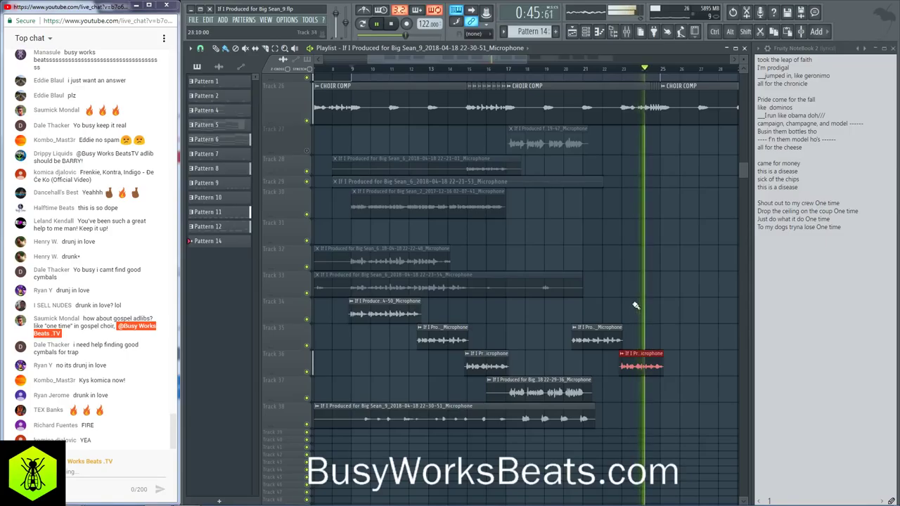
pyautogui.moveTo(635, 305); pyautogui.dragTo(605, 371)
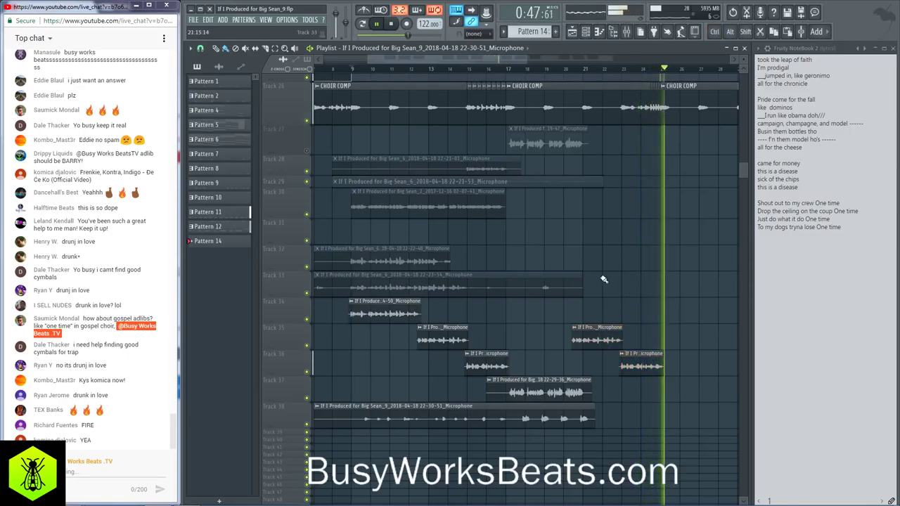
pyautogui.press('space')
pyautogui.scroll(-4, 550, 243)
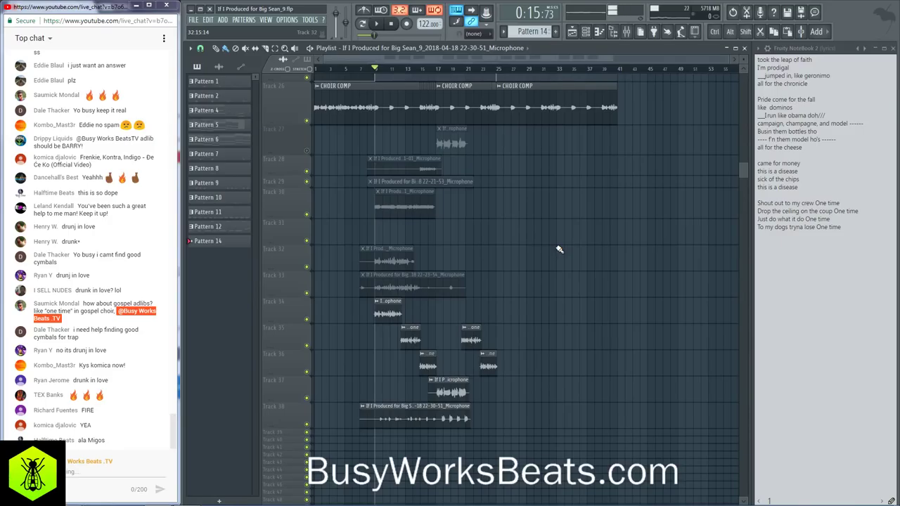
pyautogui.hotkey('ctrl', 's')
pyautogui.scroll(2, 556, 247)
pyautogui.scroll(2, 555, 247)
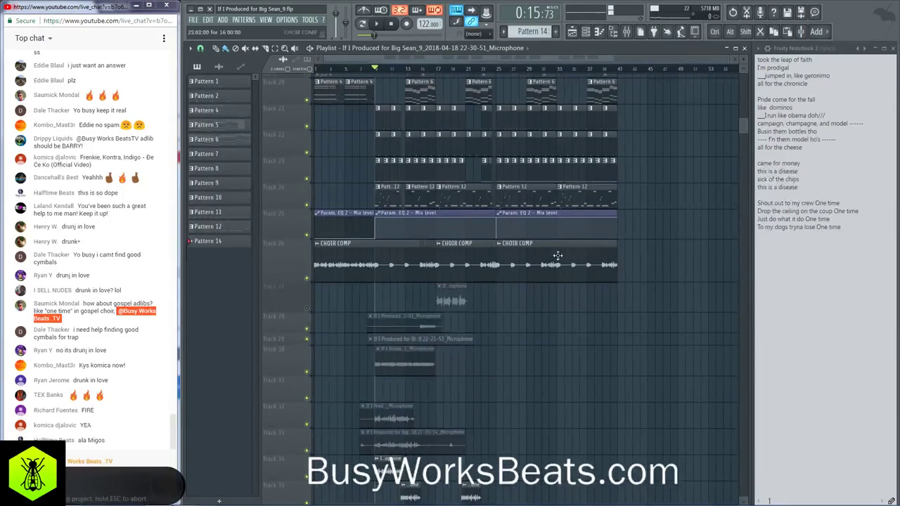
pyautogui.scroll(-5, 654, 222)
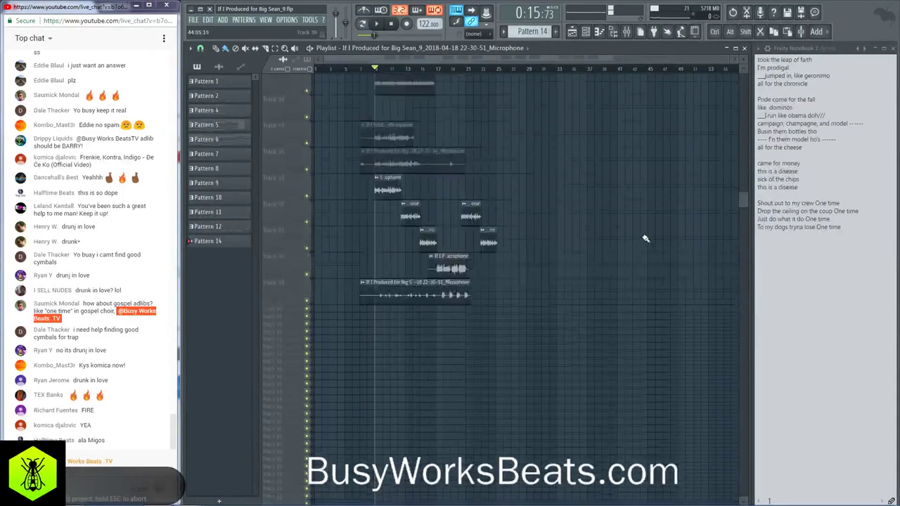
pyautogui.scroll(3, 647, 228)
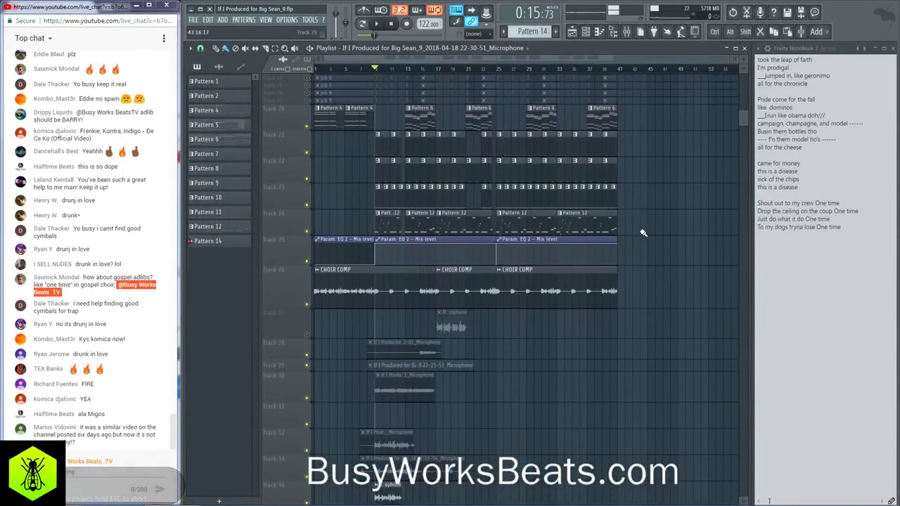